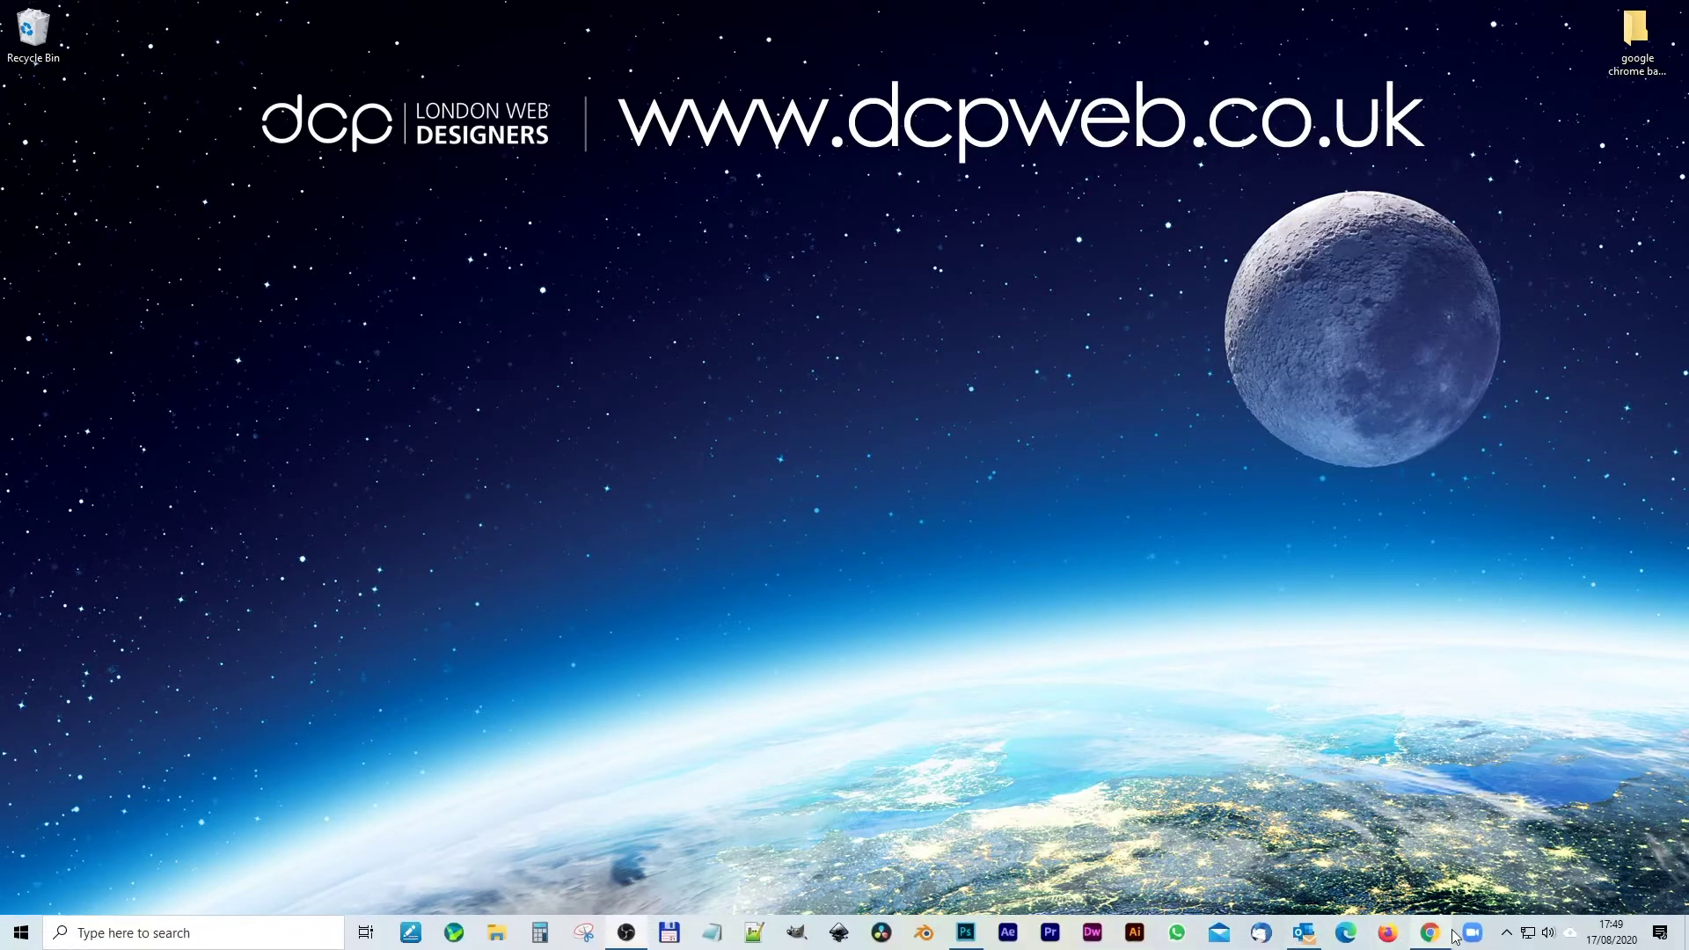
Launch Chrome, confirm via About Chrome that version 84 is up to date, and return to New Tab
{"action": "left_click", "coordinate": [1430, 932]}
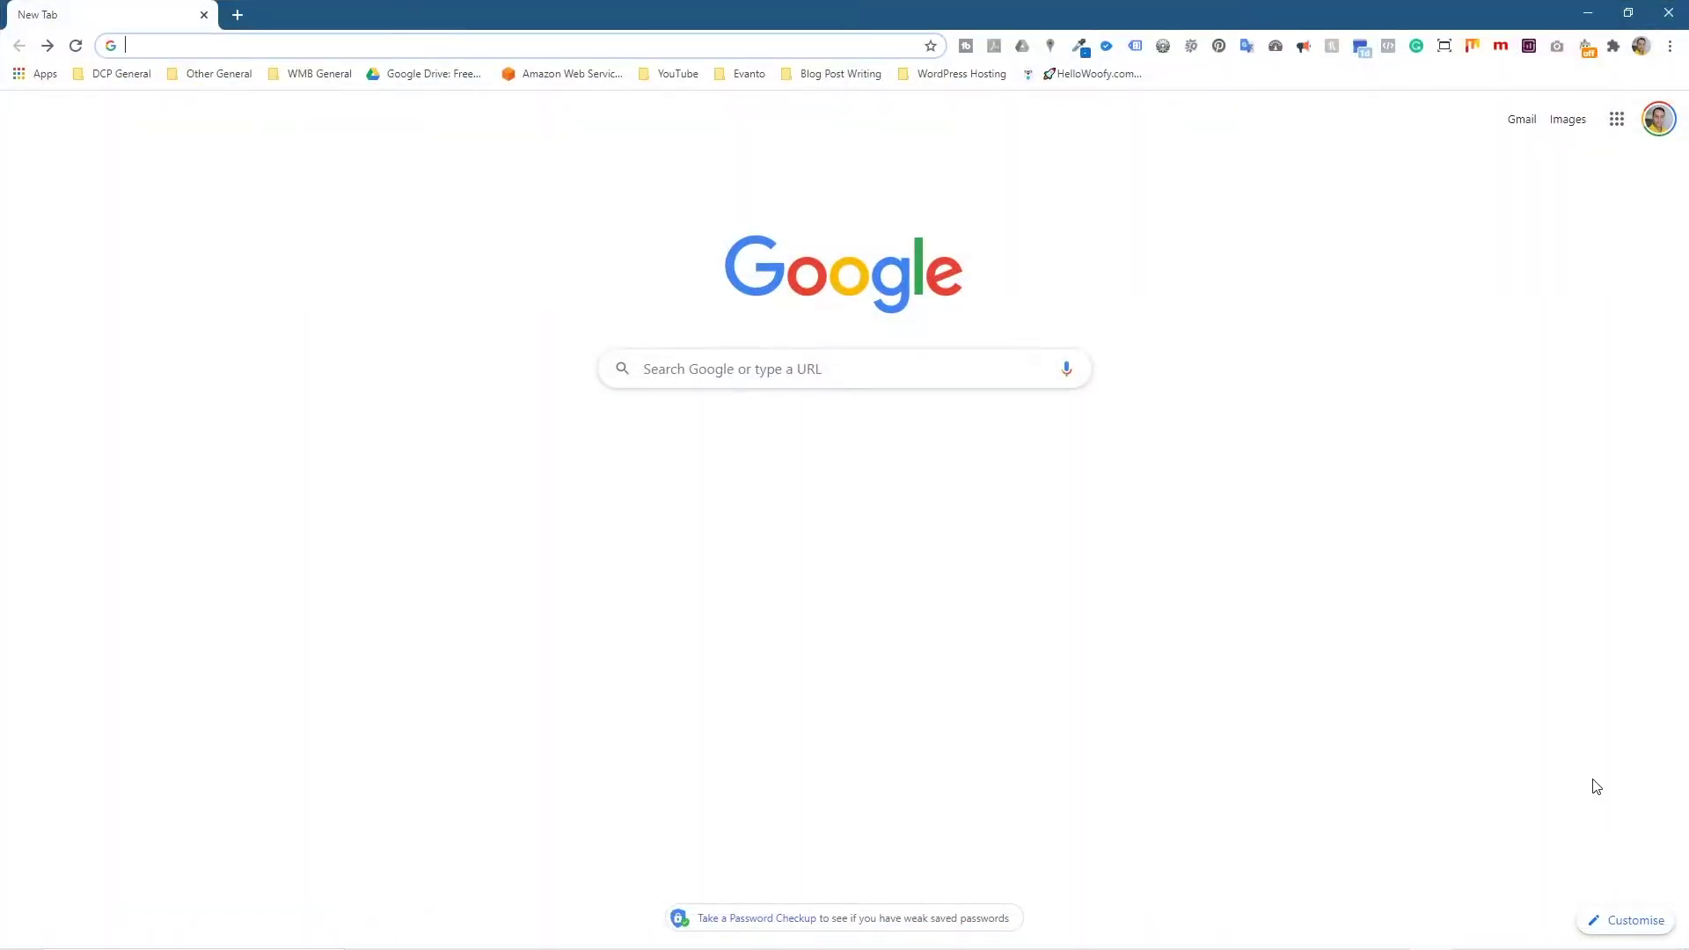
{"action": "left_click", "coordinate": [1669, 47]}
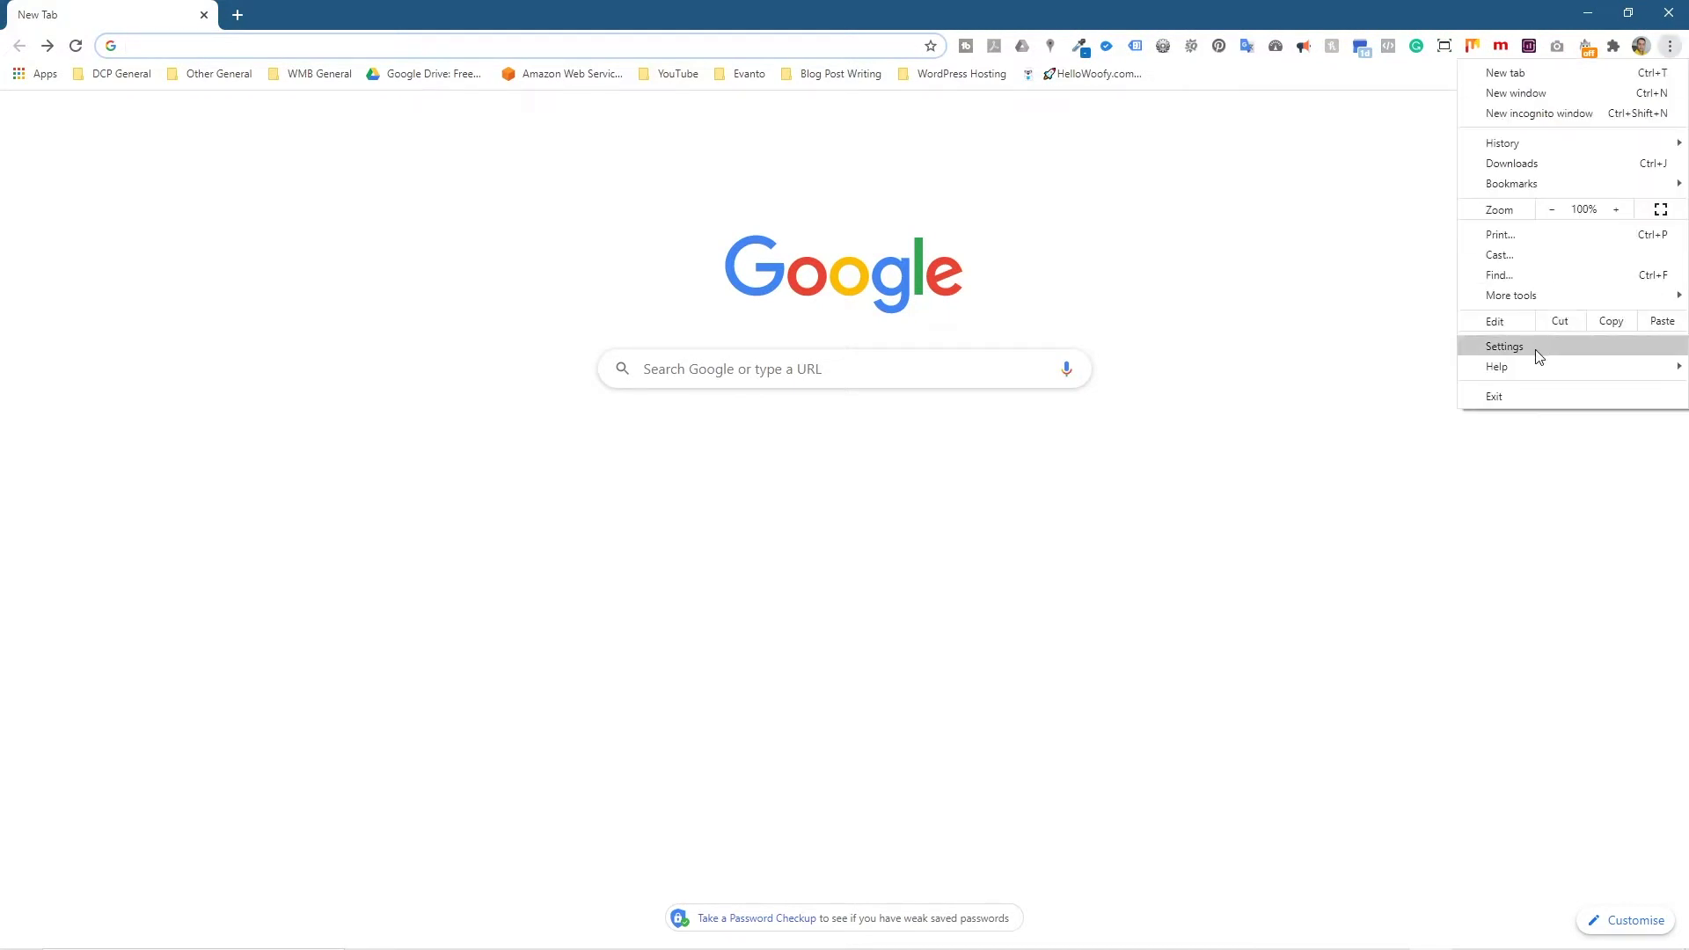
{"action": "mouse_move", "coordinate": [1497, 367]}
{"action": "left_click", "coordinate": [1413, 365]}
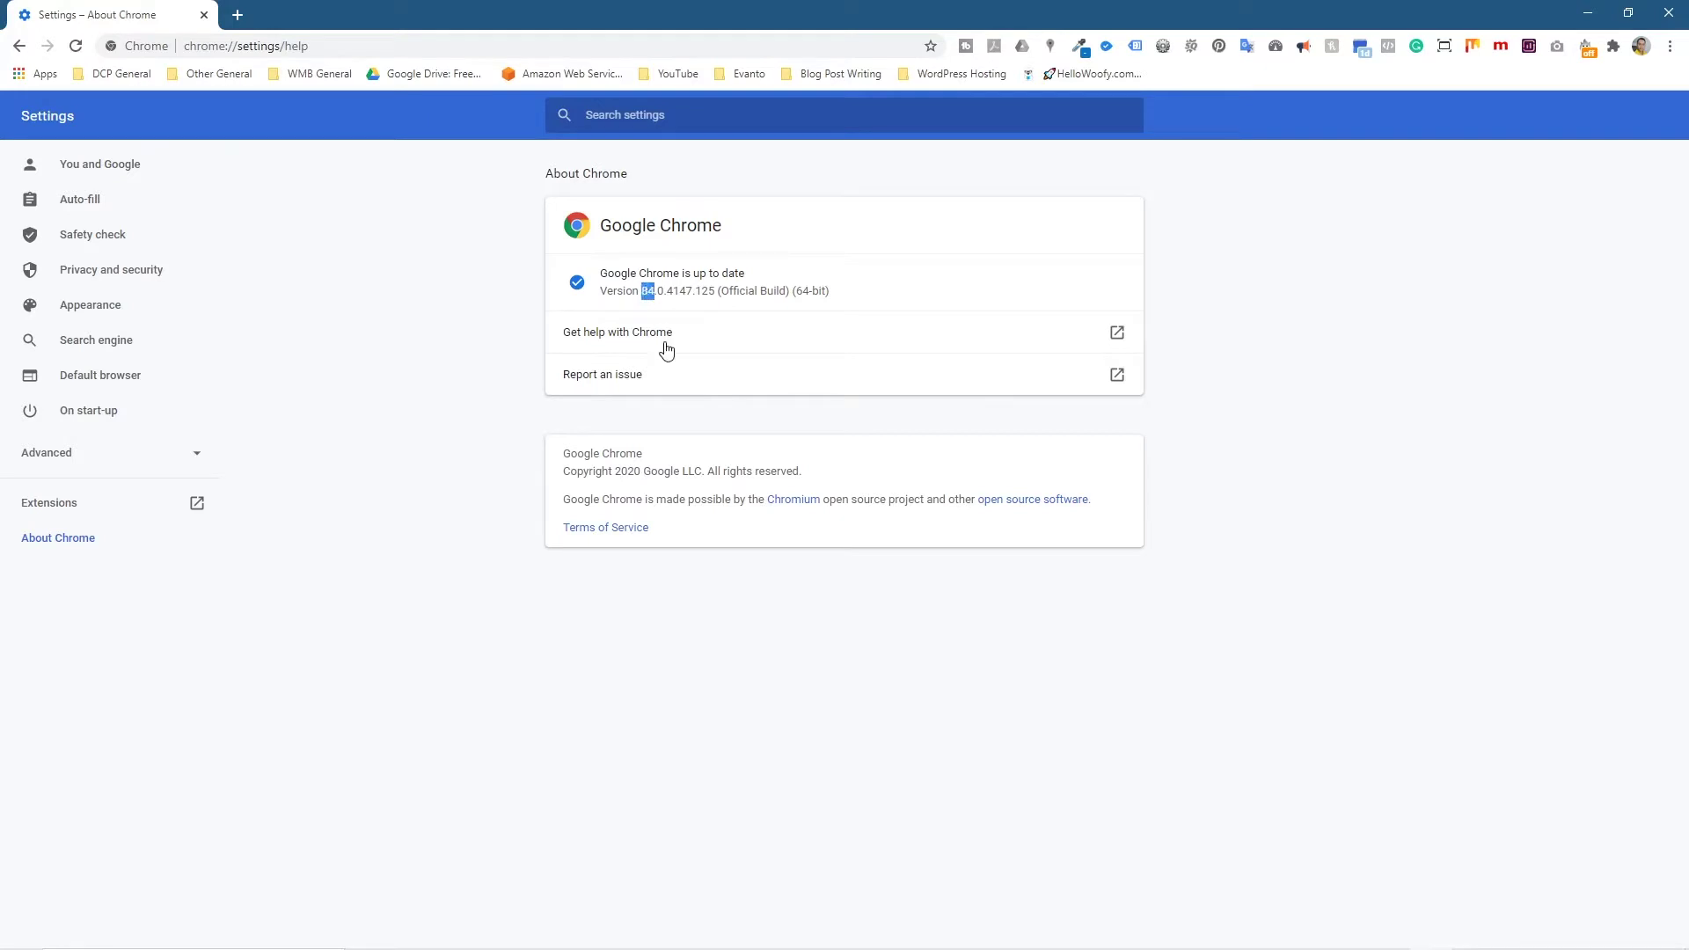
{"action": "left_click", "coordinate": [358, 356]}
{"action": "left_click", "coordinate": [19, 46]}
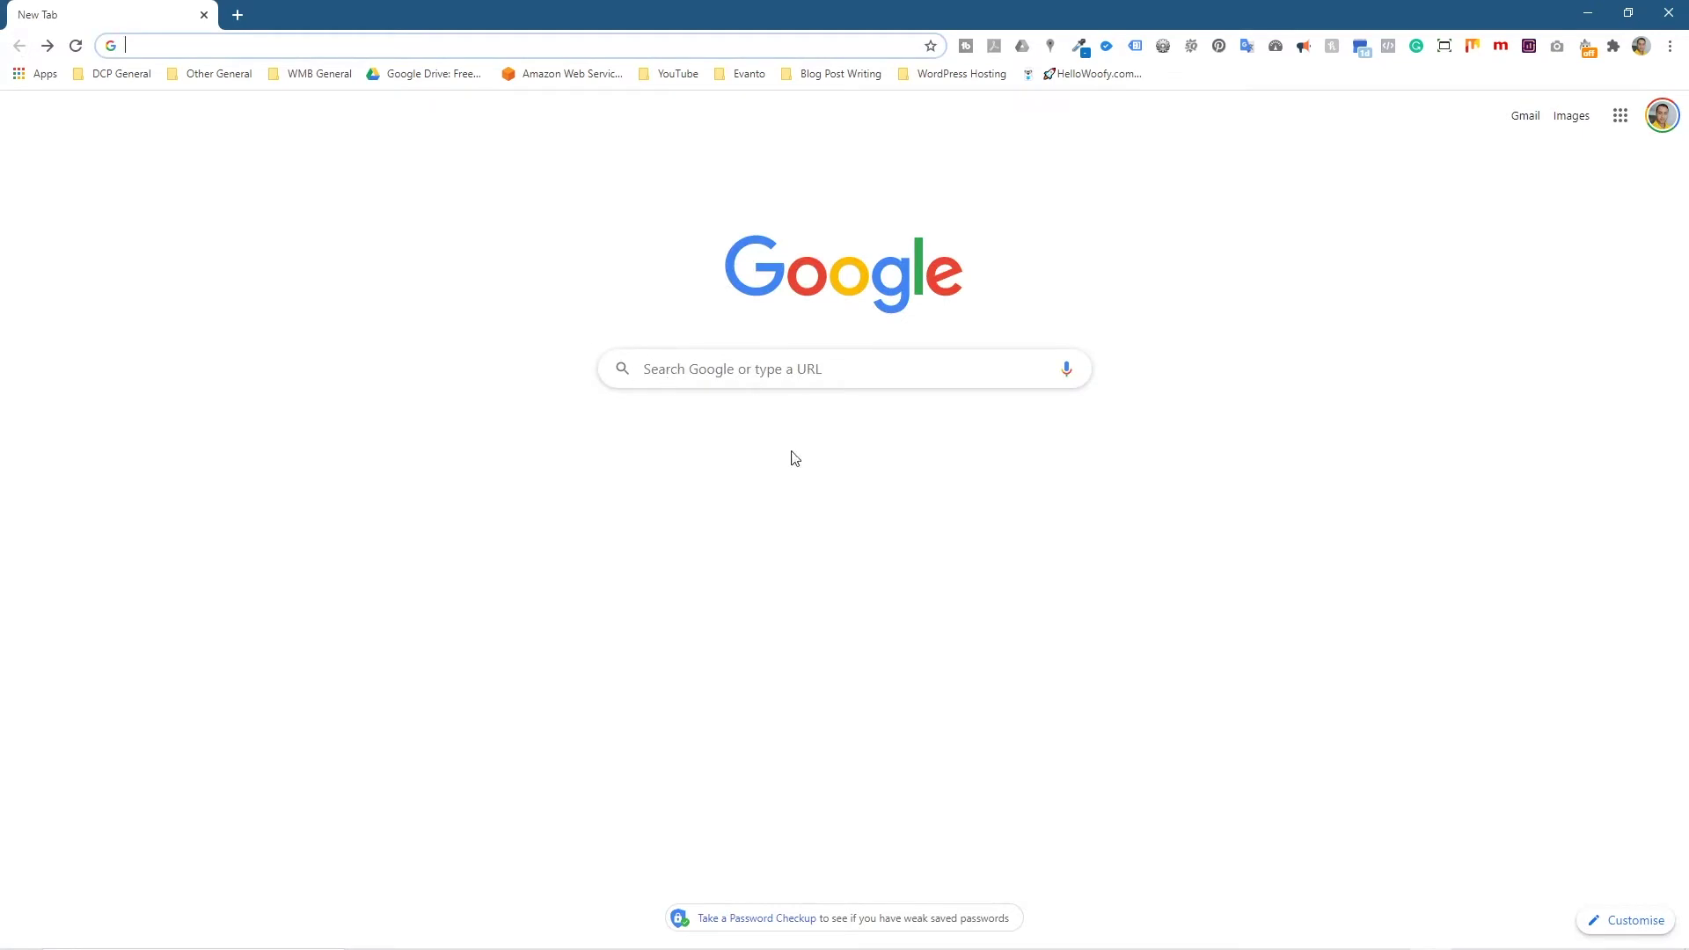
Turn off Hide shortcuts in the customisation panel and close it to view the shortcuts
{"action": "left_click", "coordinate": [781, 527]}
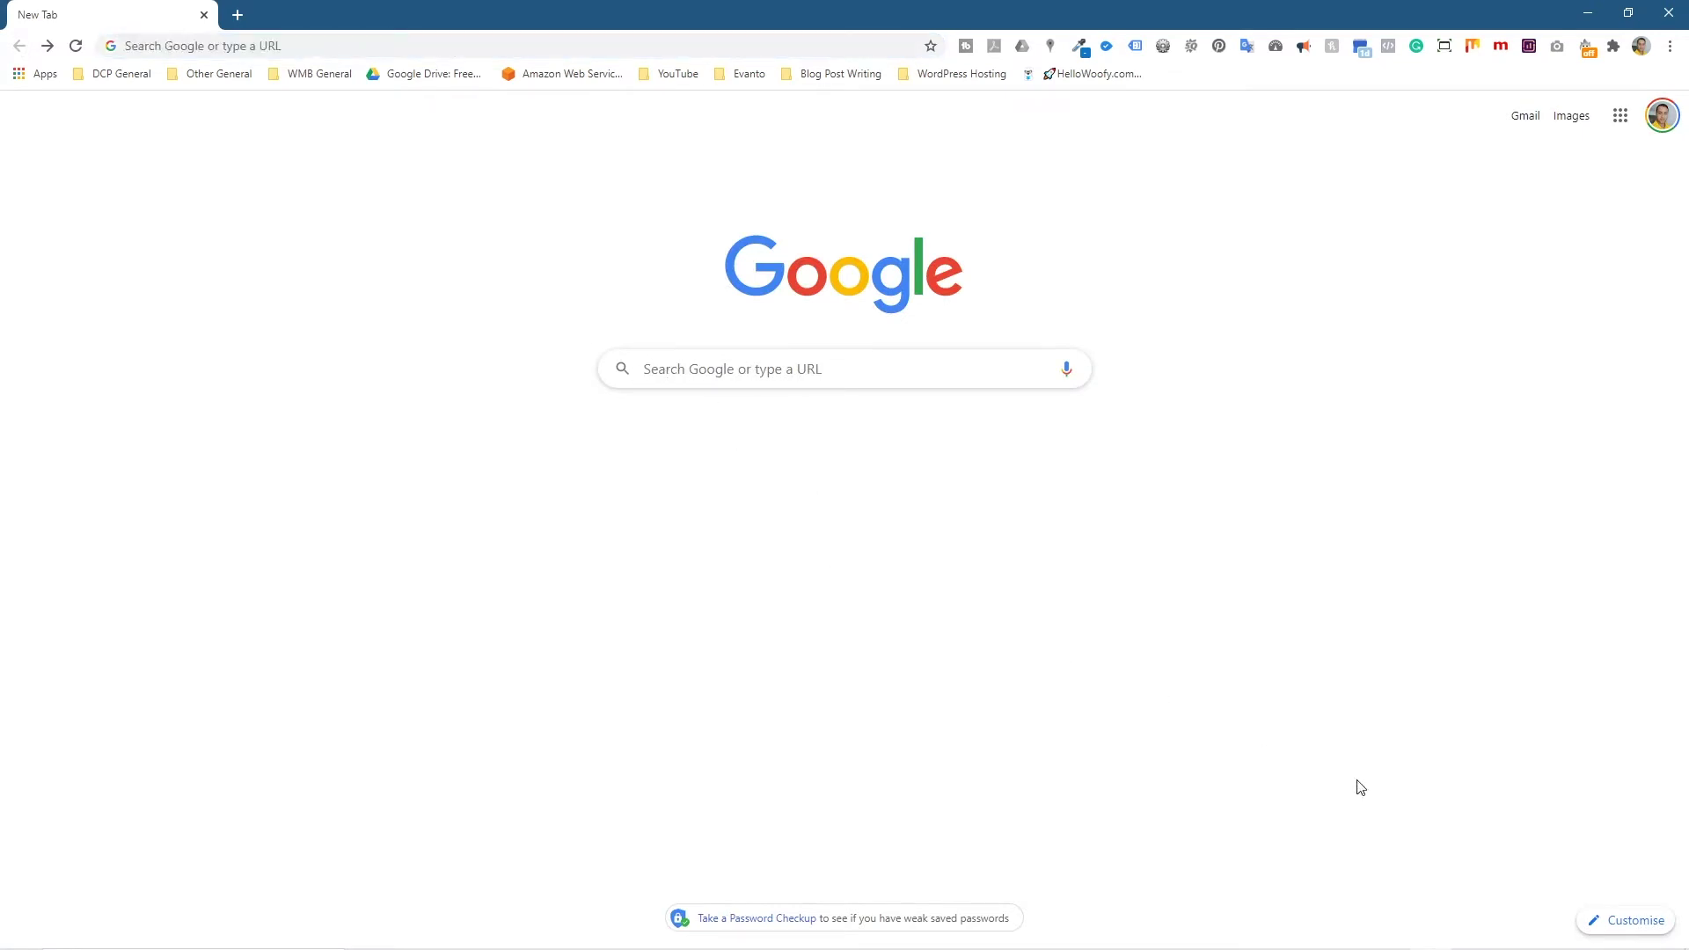
{"action": "left_click", "coordinate": [1625, 926]}
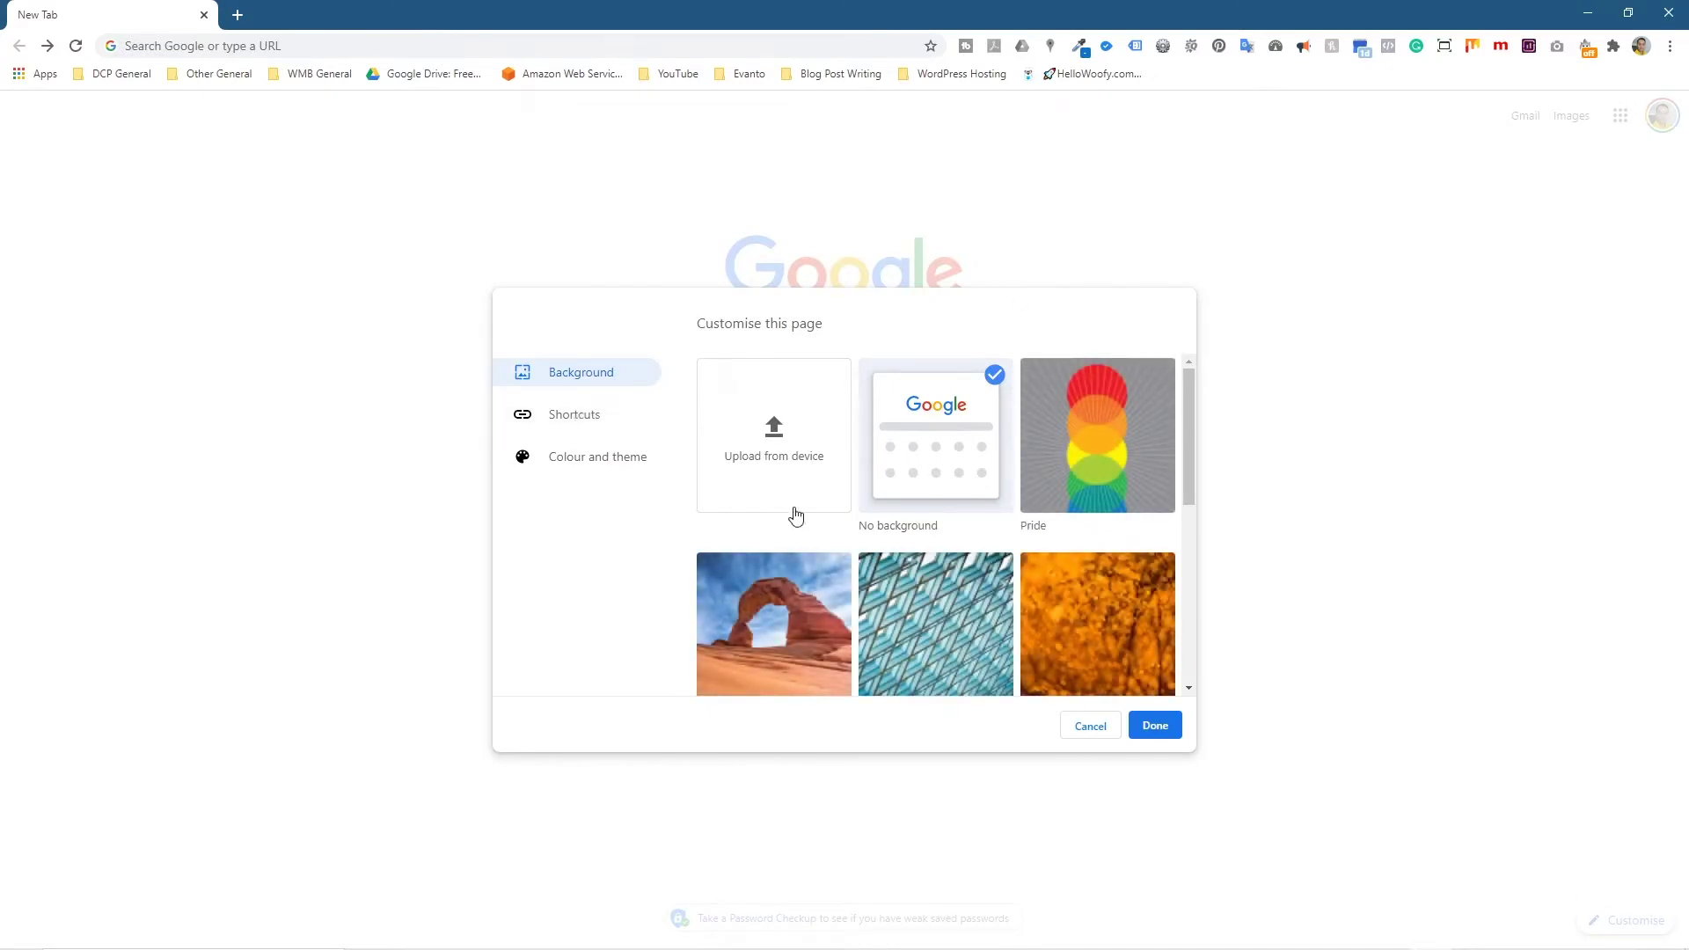
{"action": "left_click", "coordinate": [575, 421]}
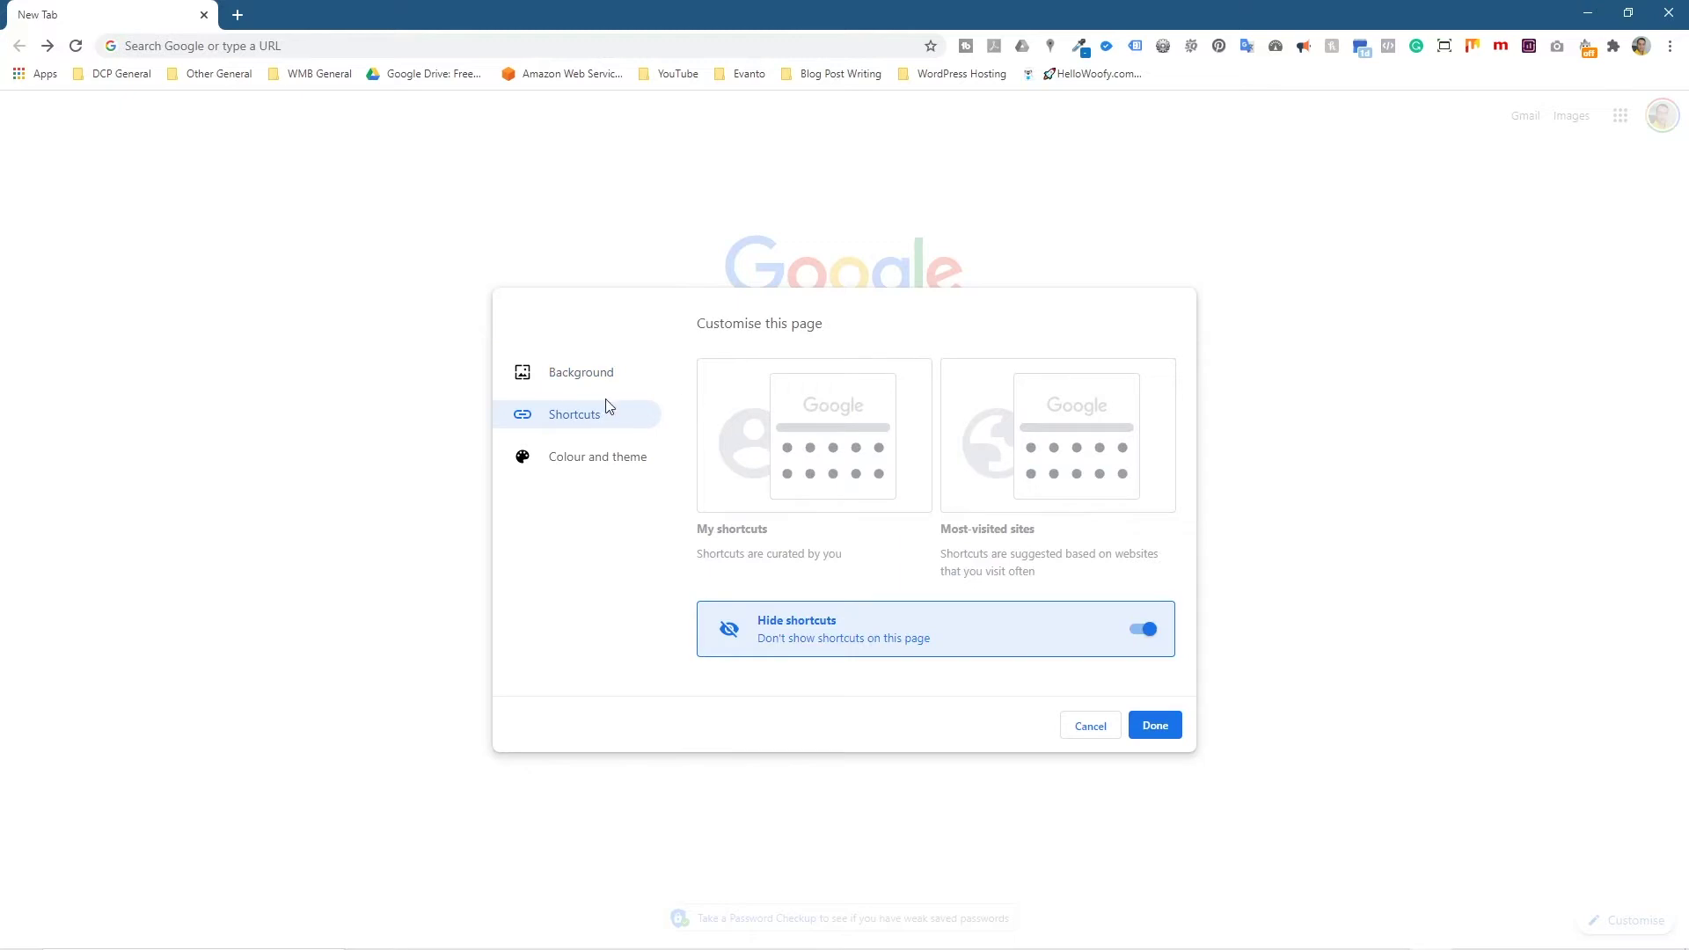
{"action": "left_click", "coordinate": [1144, 630]}
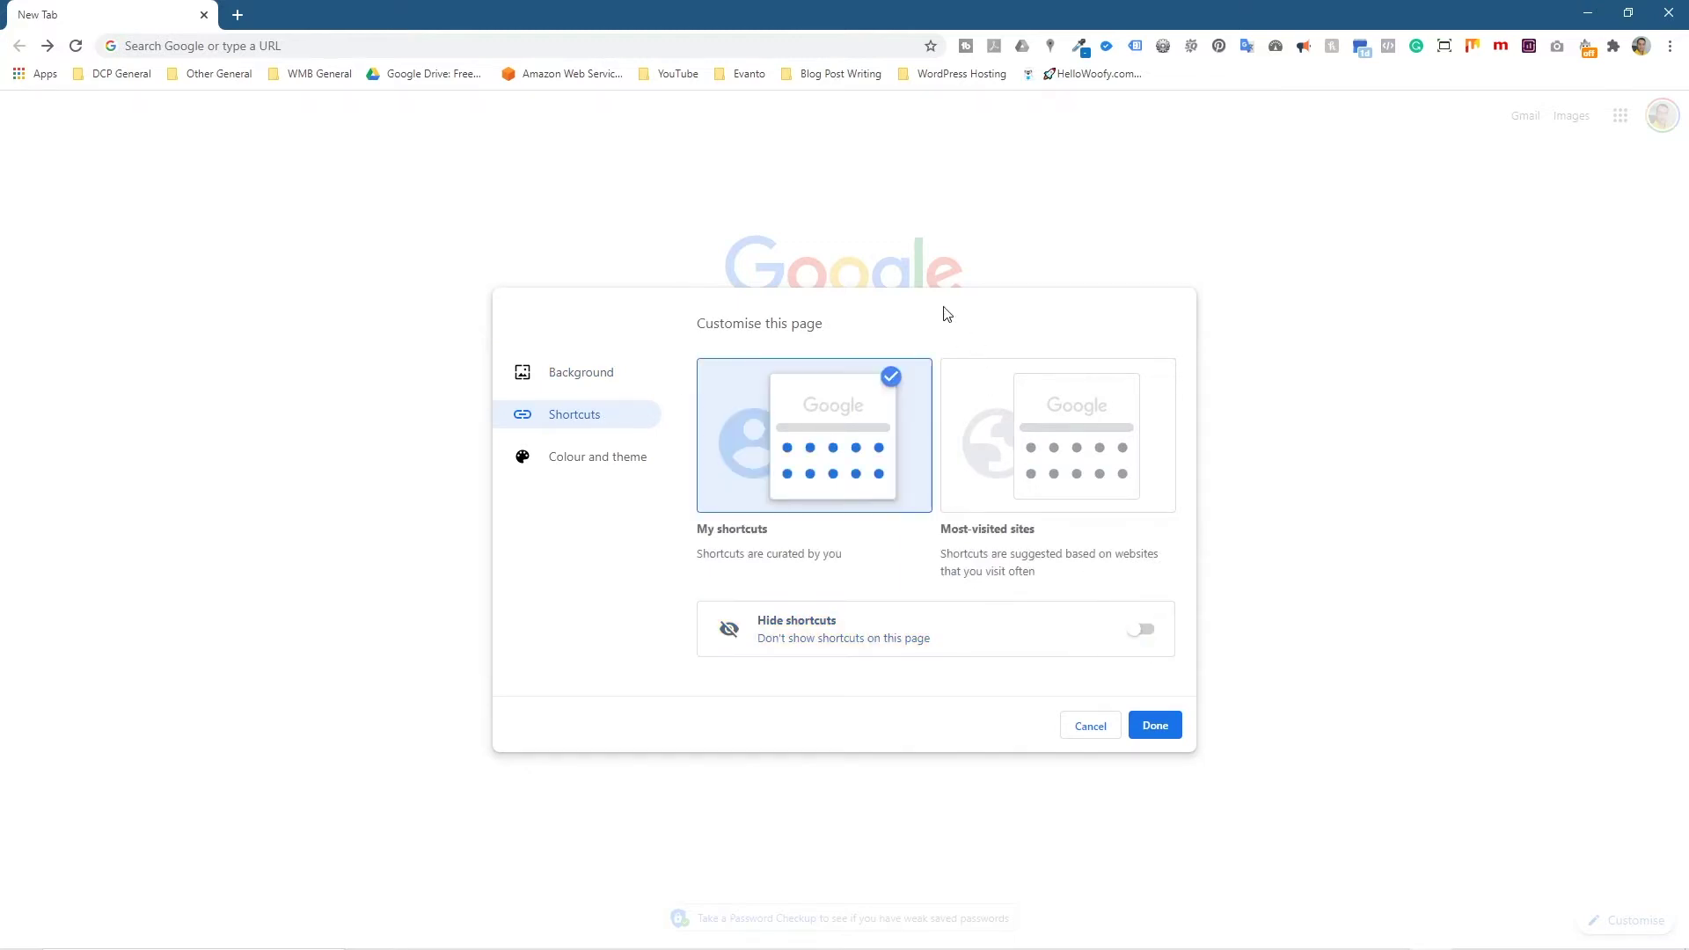
{"action": "left_click", "coordinate": [1163, 734]}
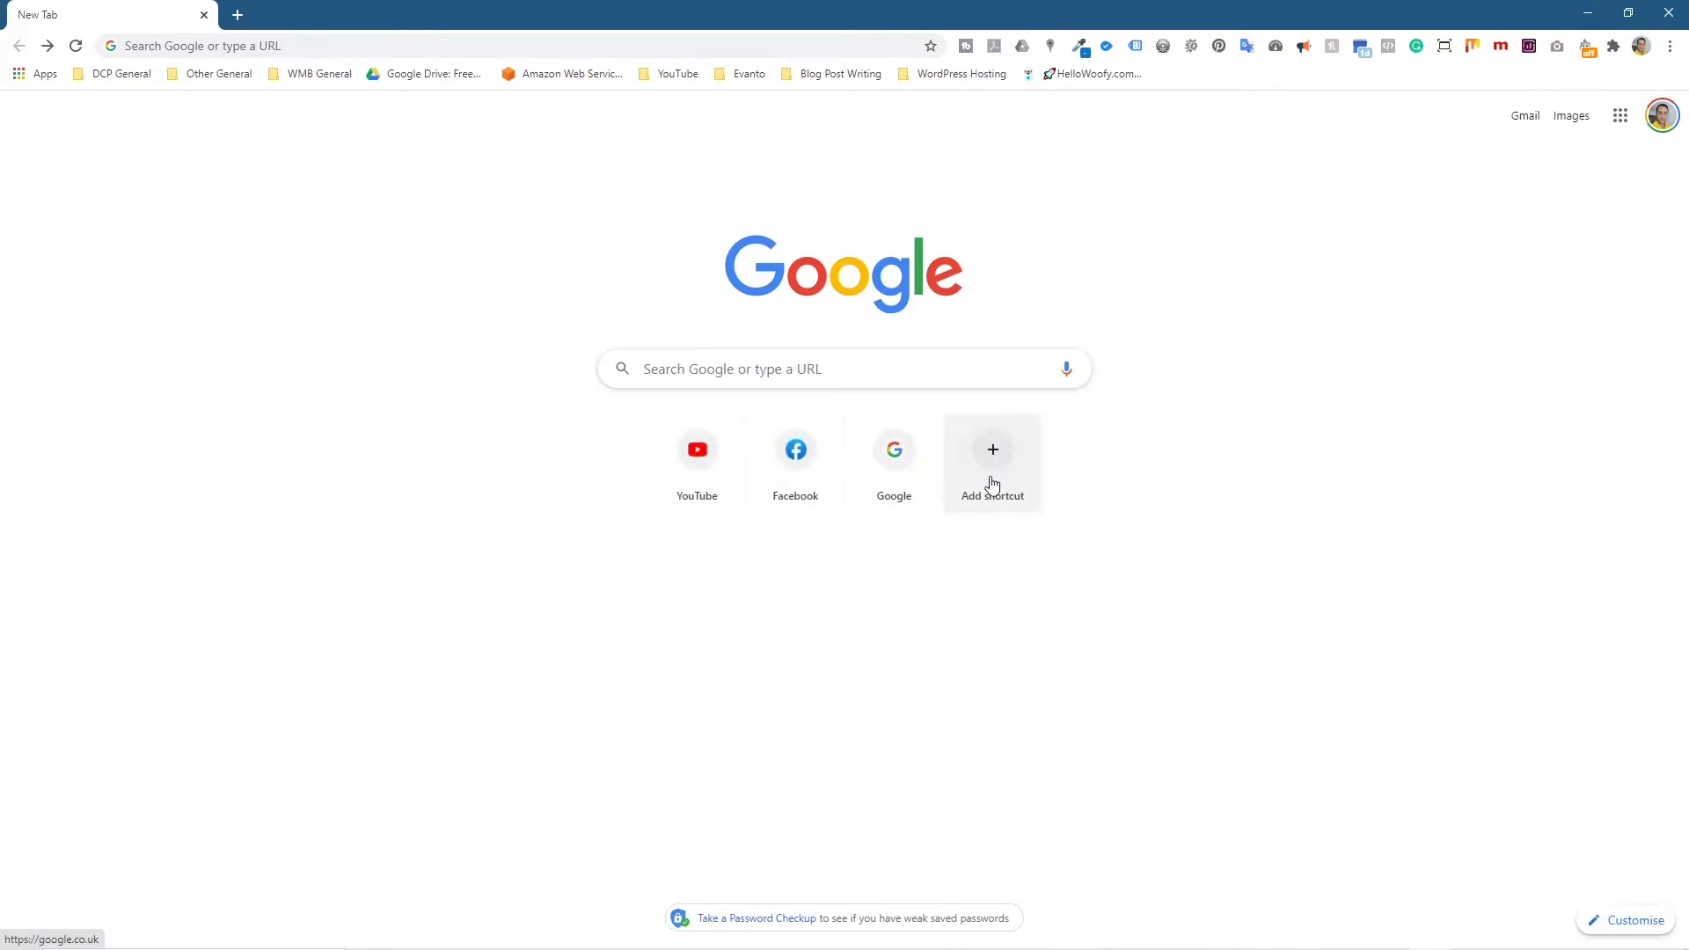
Reopen the shortcut settings and switch Hide shortcuts back on
{"action": "left_click", "coordinate": [1622, 920]}
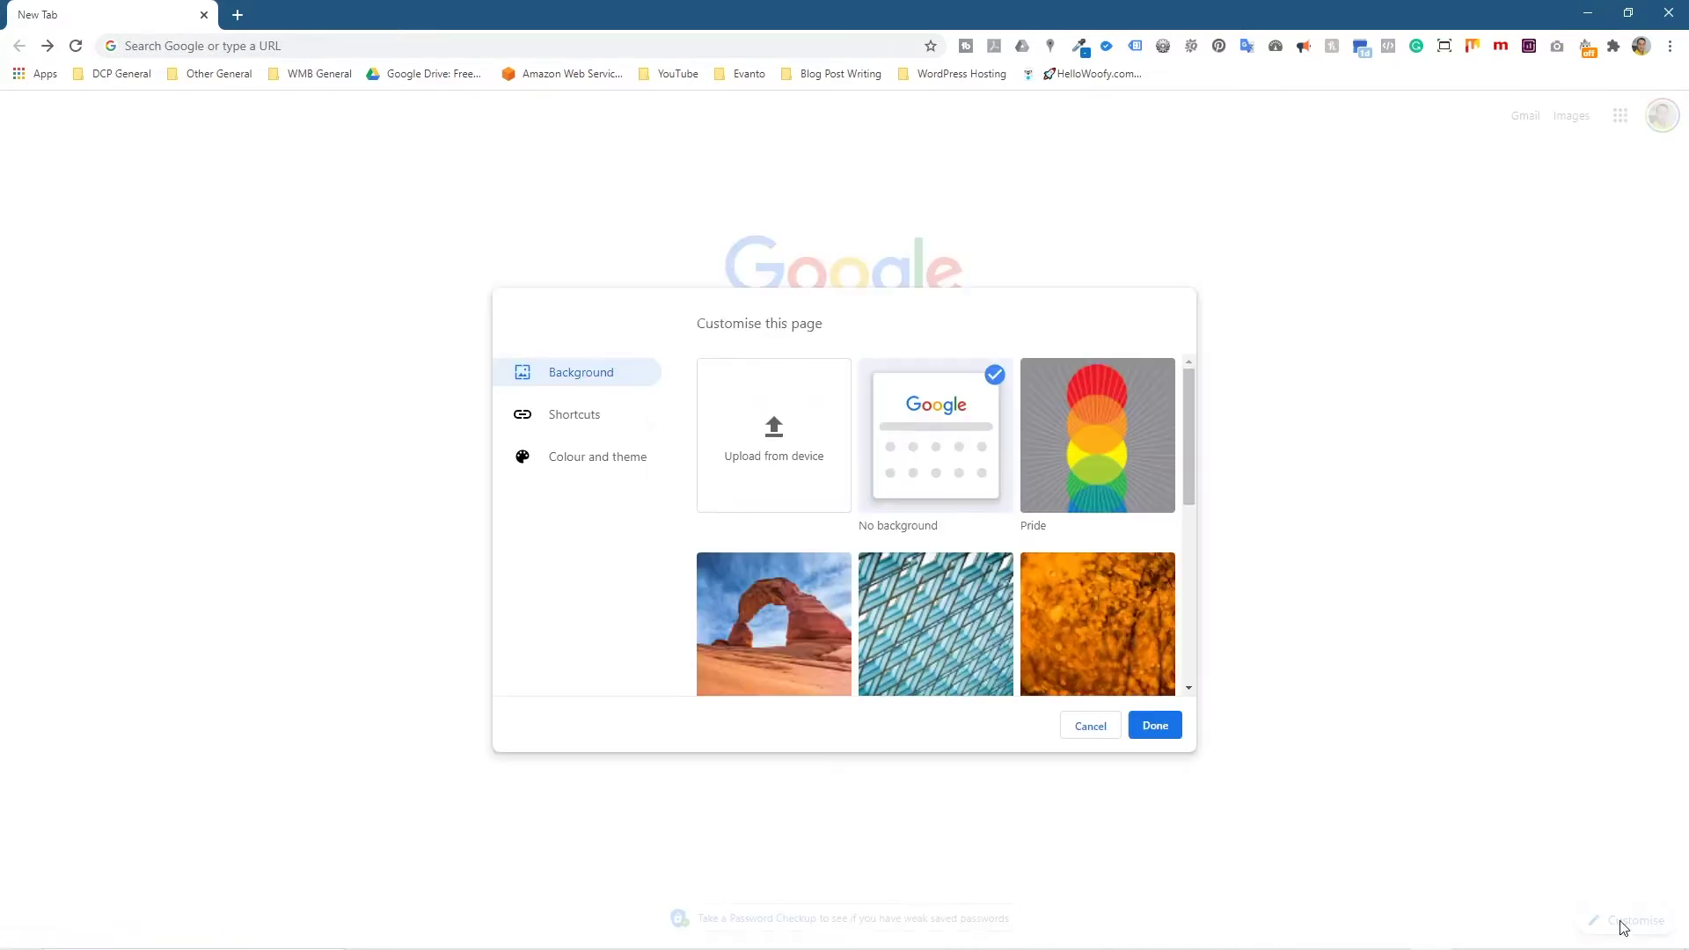
{"action": "left_click", "coordinate": [576, 417]}
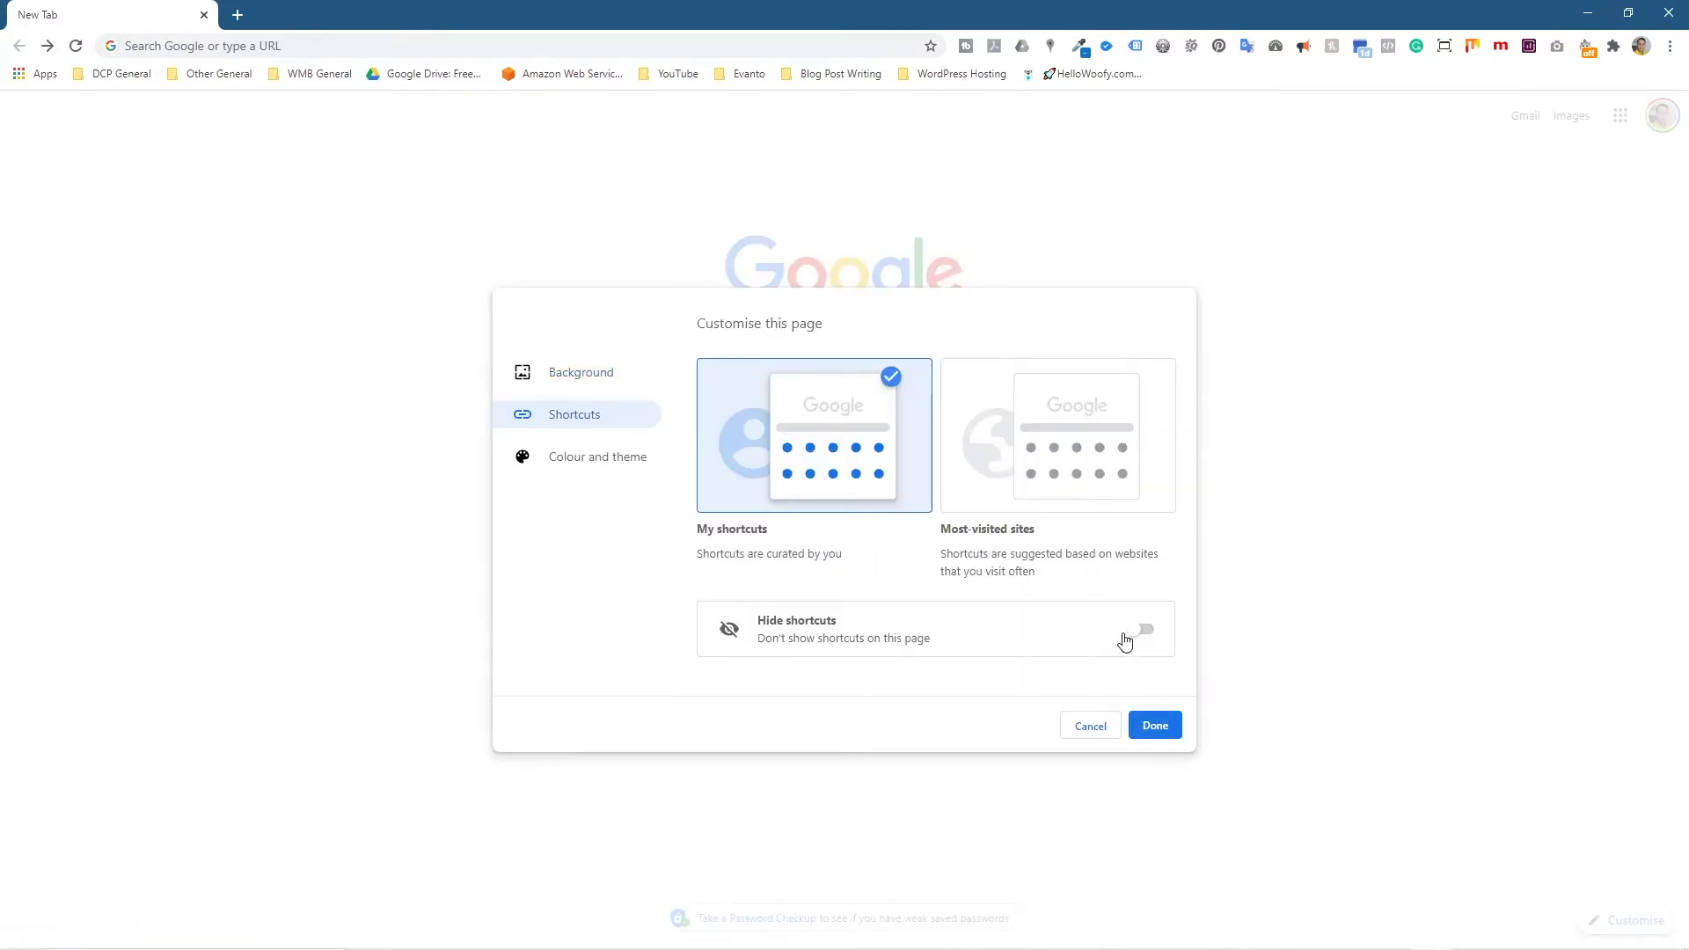
{"action": "left_click", "coordinate": [1137, 635]}
{"action": "left_click", "coordinate": [1145, 634]}
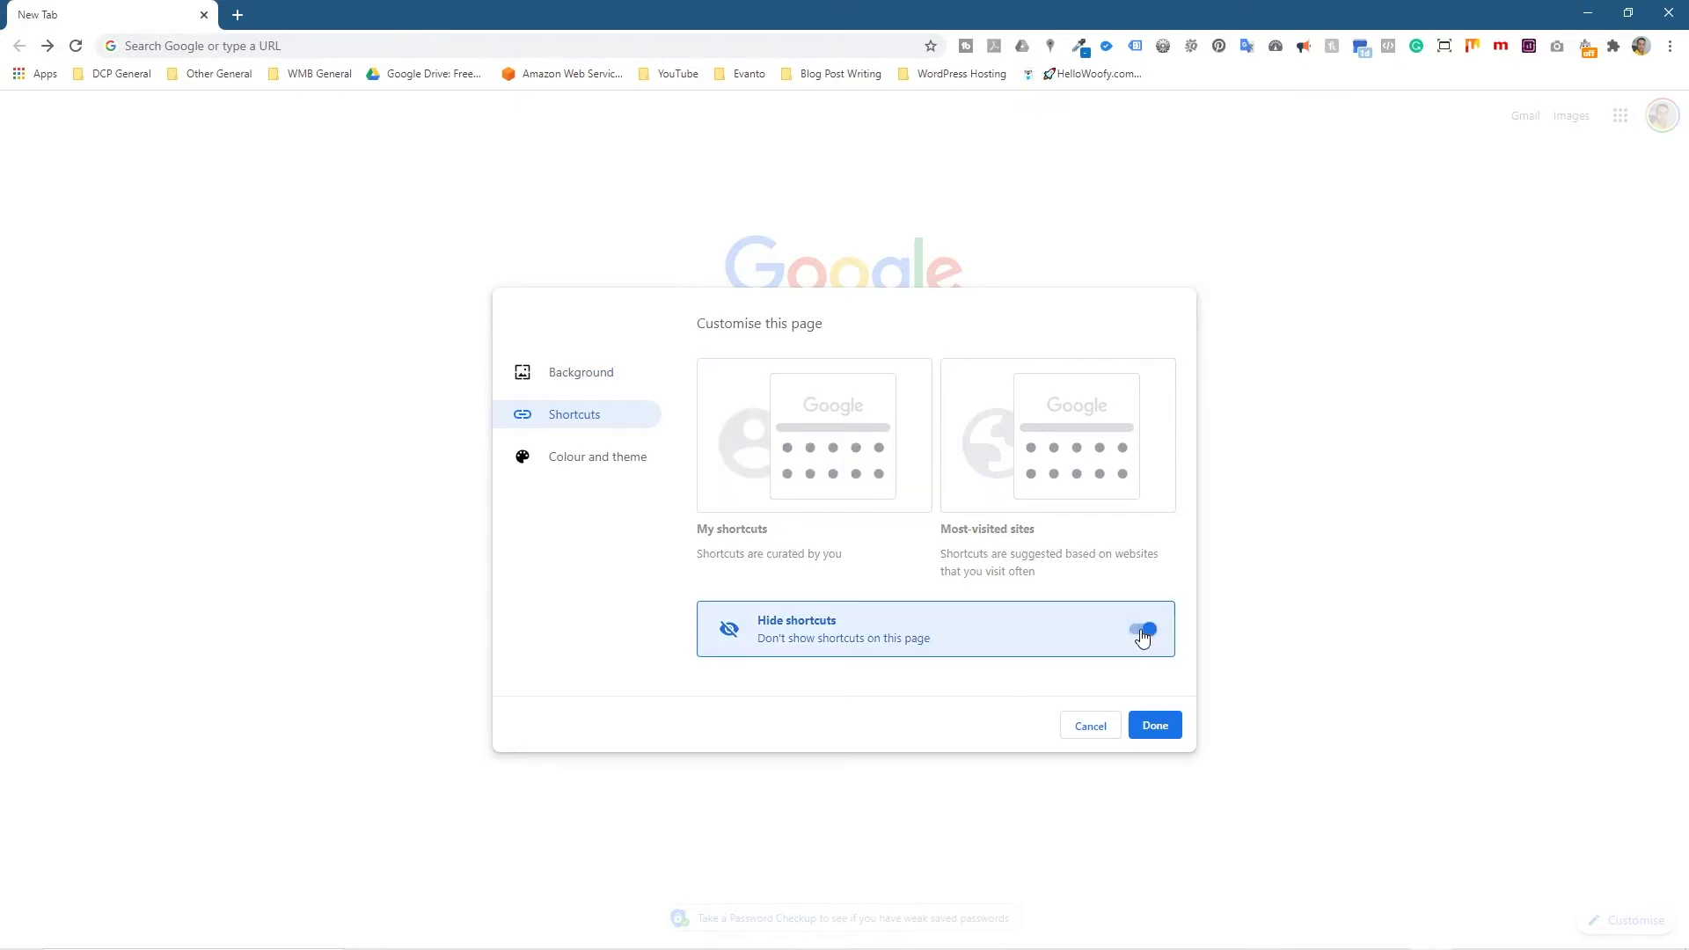
{"action": "left_click", "coordinate": [1143, 638]}
{"action": "left_click", "coordinate": [1143, 638]}
Set the NASA Jupiter photo from the Earth collection as the background and confirm
{"action": "left_click", "coordinate": [584, 388]}
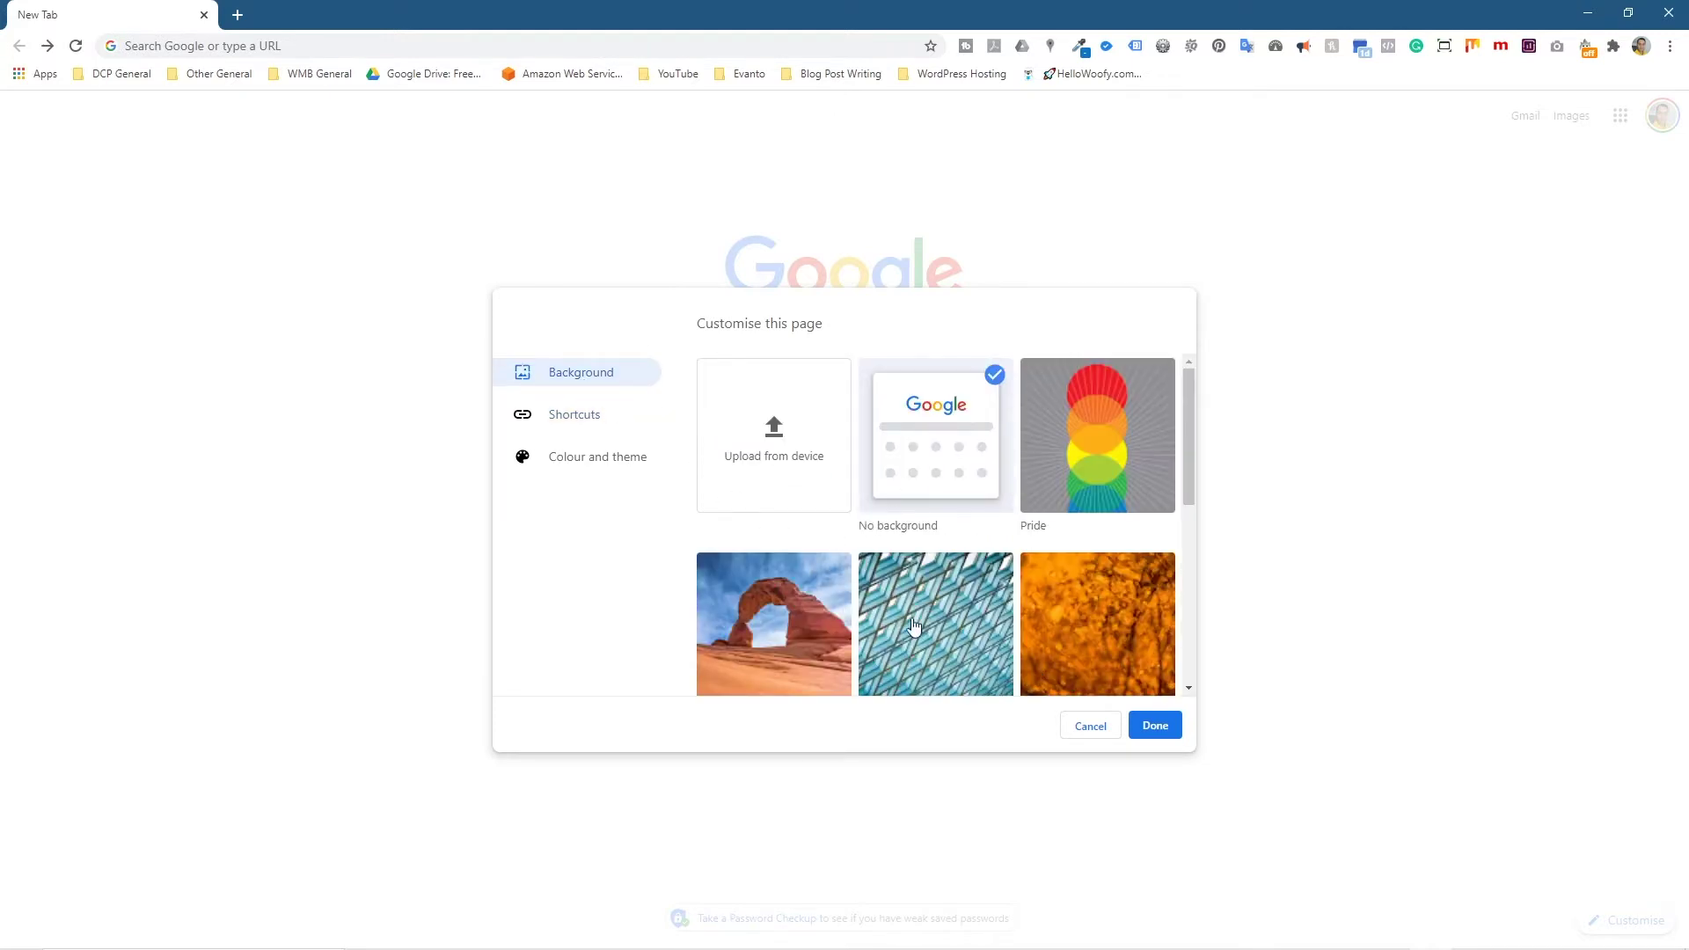
{"action": "scroll", "coordinate": [911, 625], "scroll_direction": "down", "scroll_amount": 3}
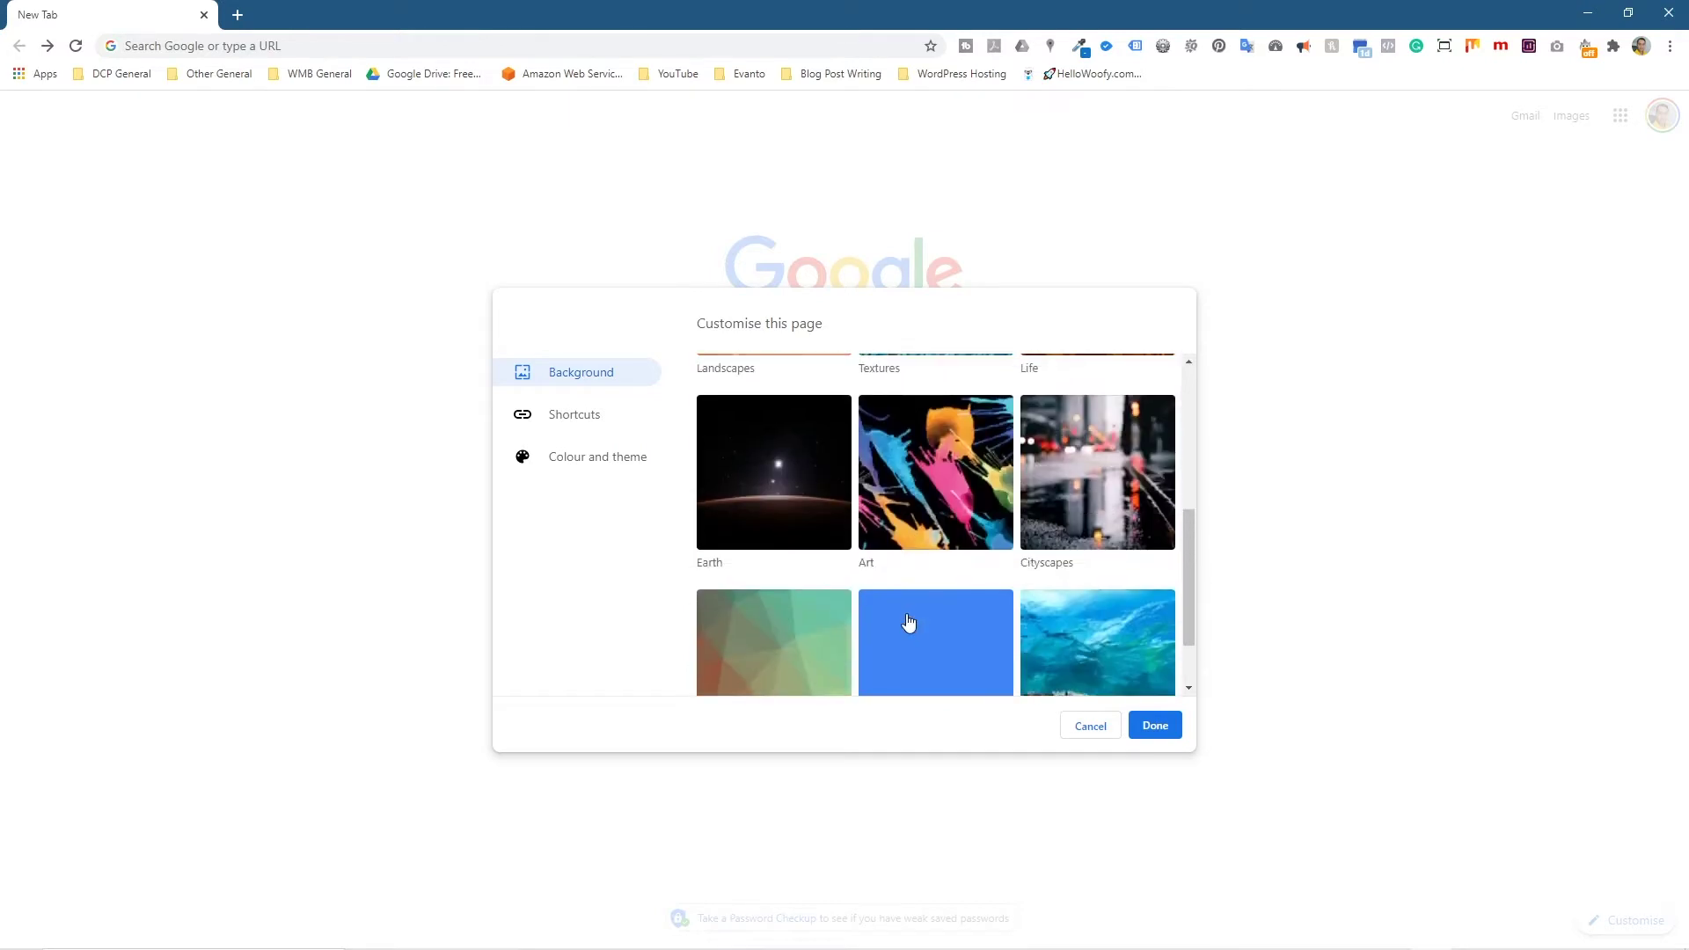
{"action": "scroll", "coordinate": [806, 552], "scroll_direction": "up", "scroll_amount": 1}
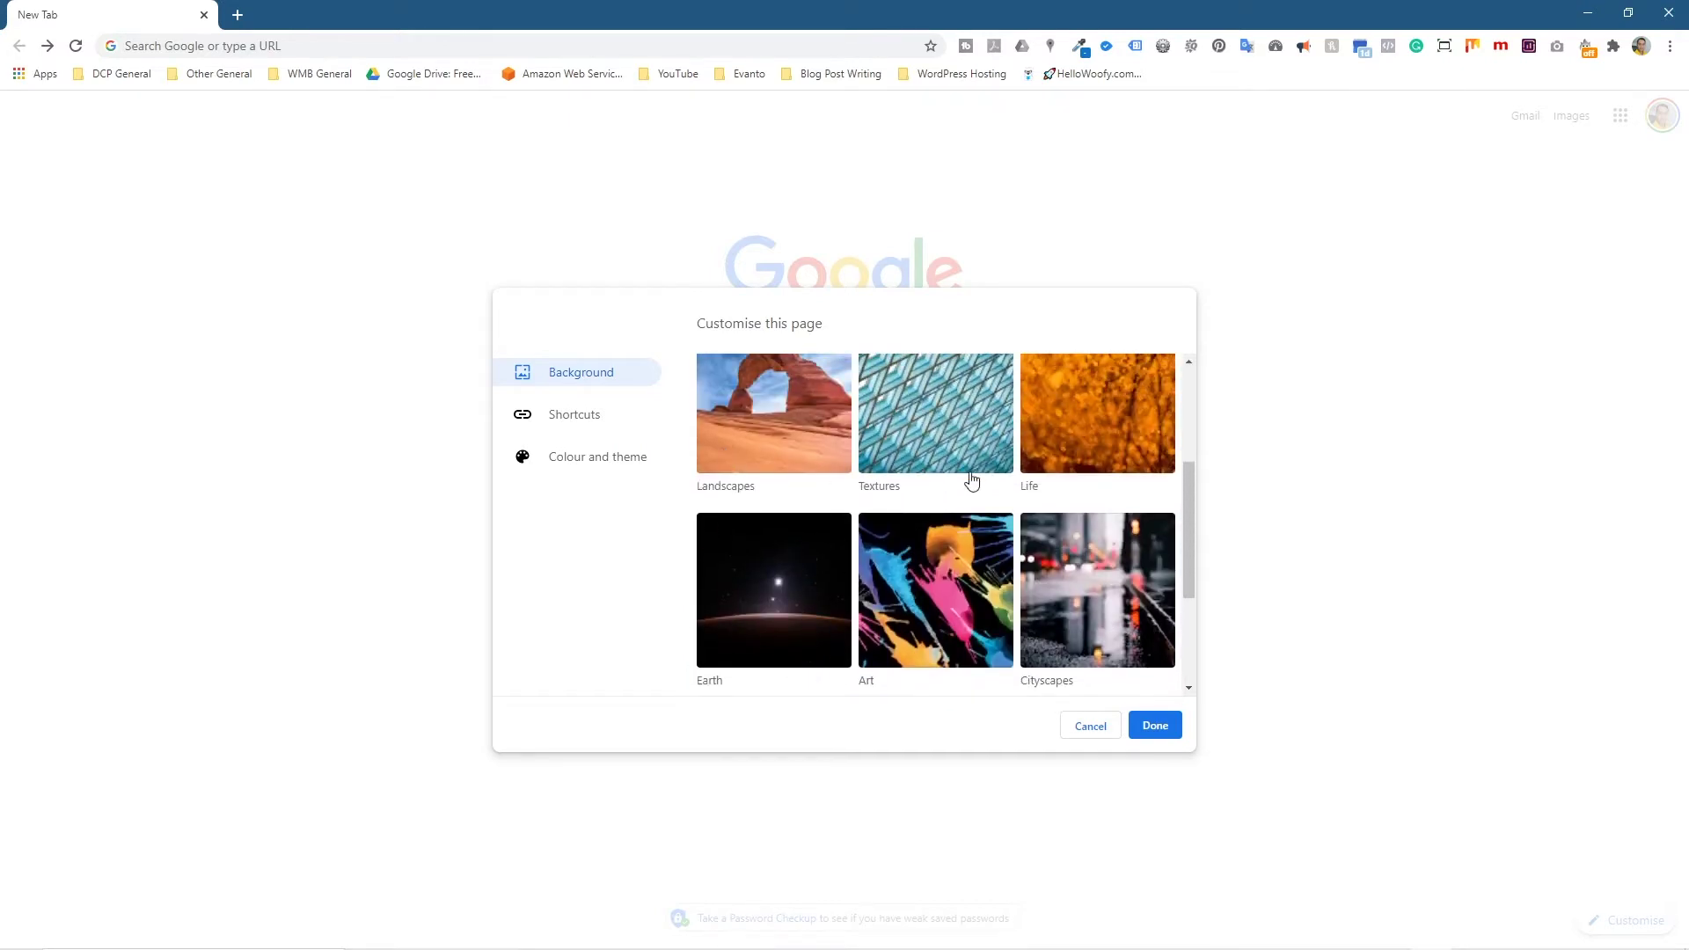
{"action": "scroll", "coordinate": [1046, 552], "scroll_direction": "down", "scroll_amount": 2}
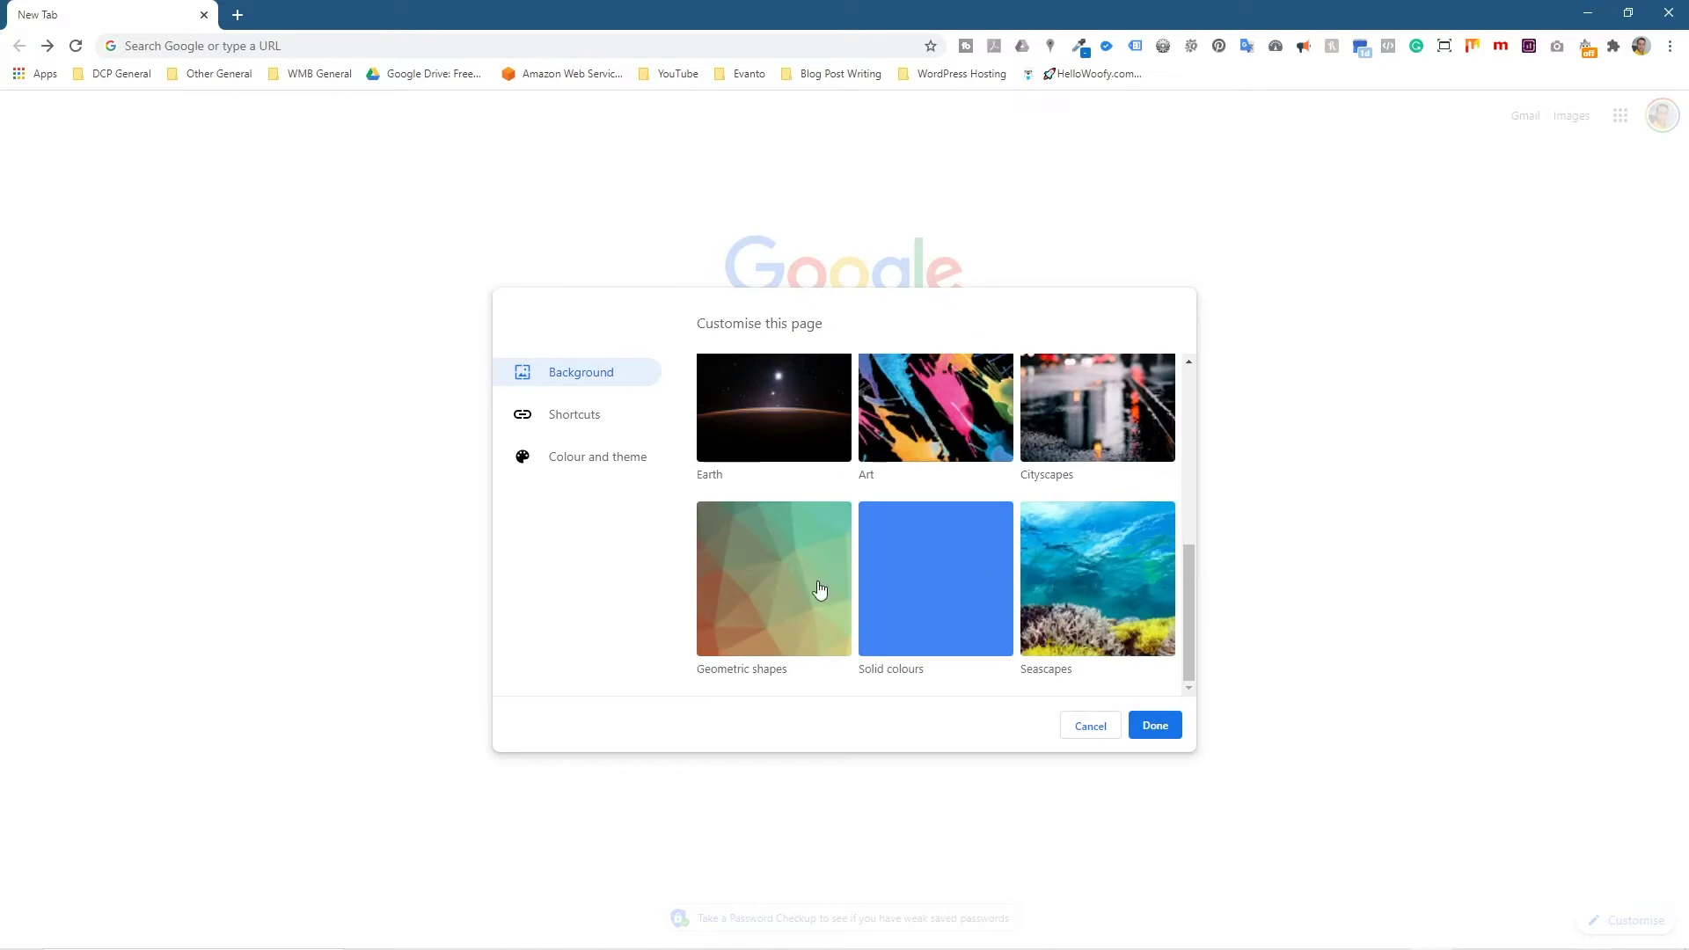
{"action": "scroll", "coordinate": [825, 568], "scroll_direction": "up", "scroll_amount": 1}
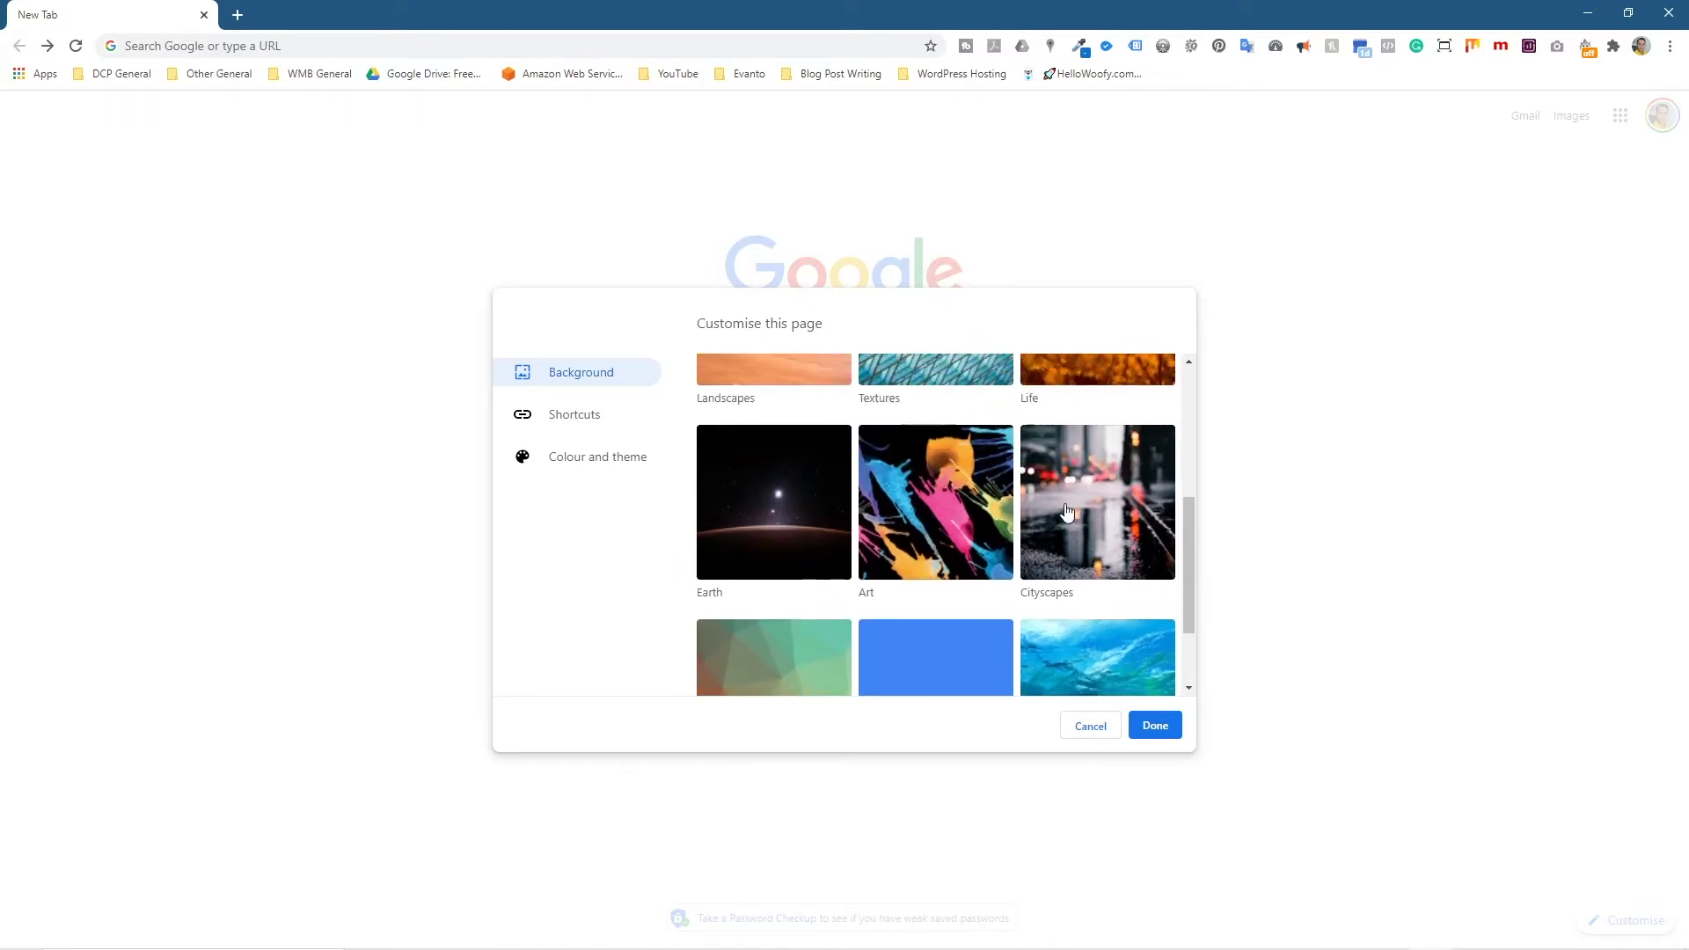
{"action": "left_click", "coordinate": [789, 497]}
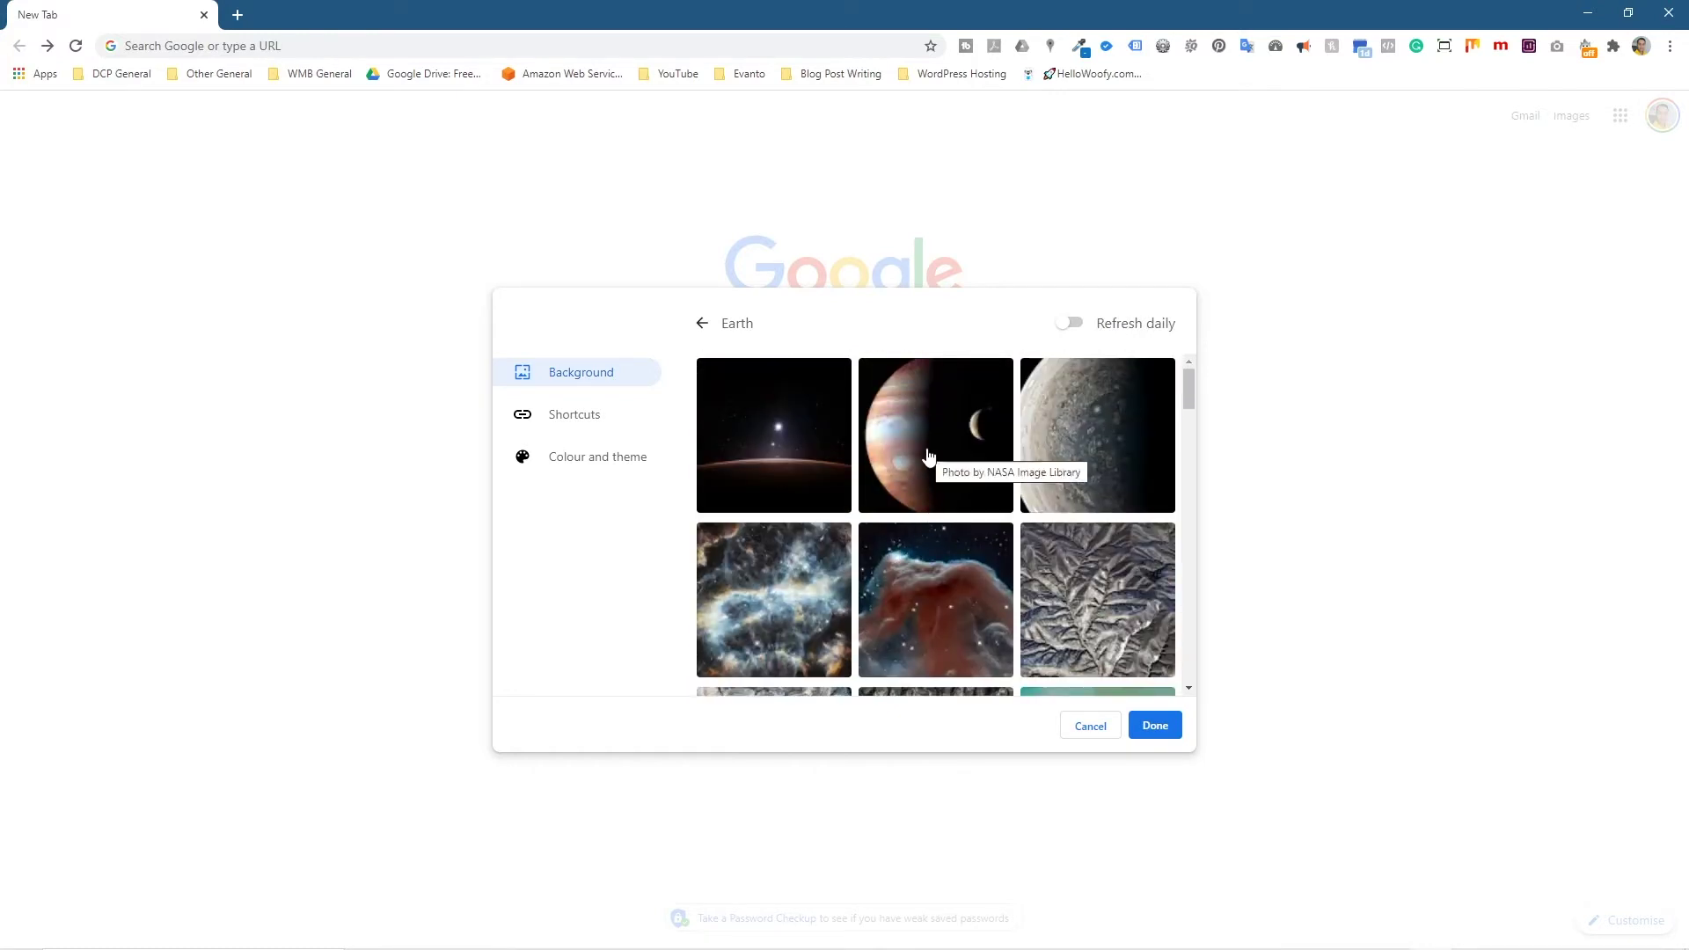
{"action": "left_click", "coordinate": [927, 456]}
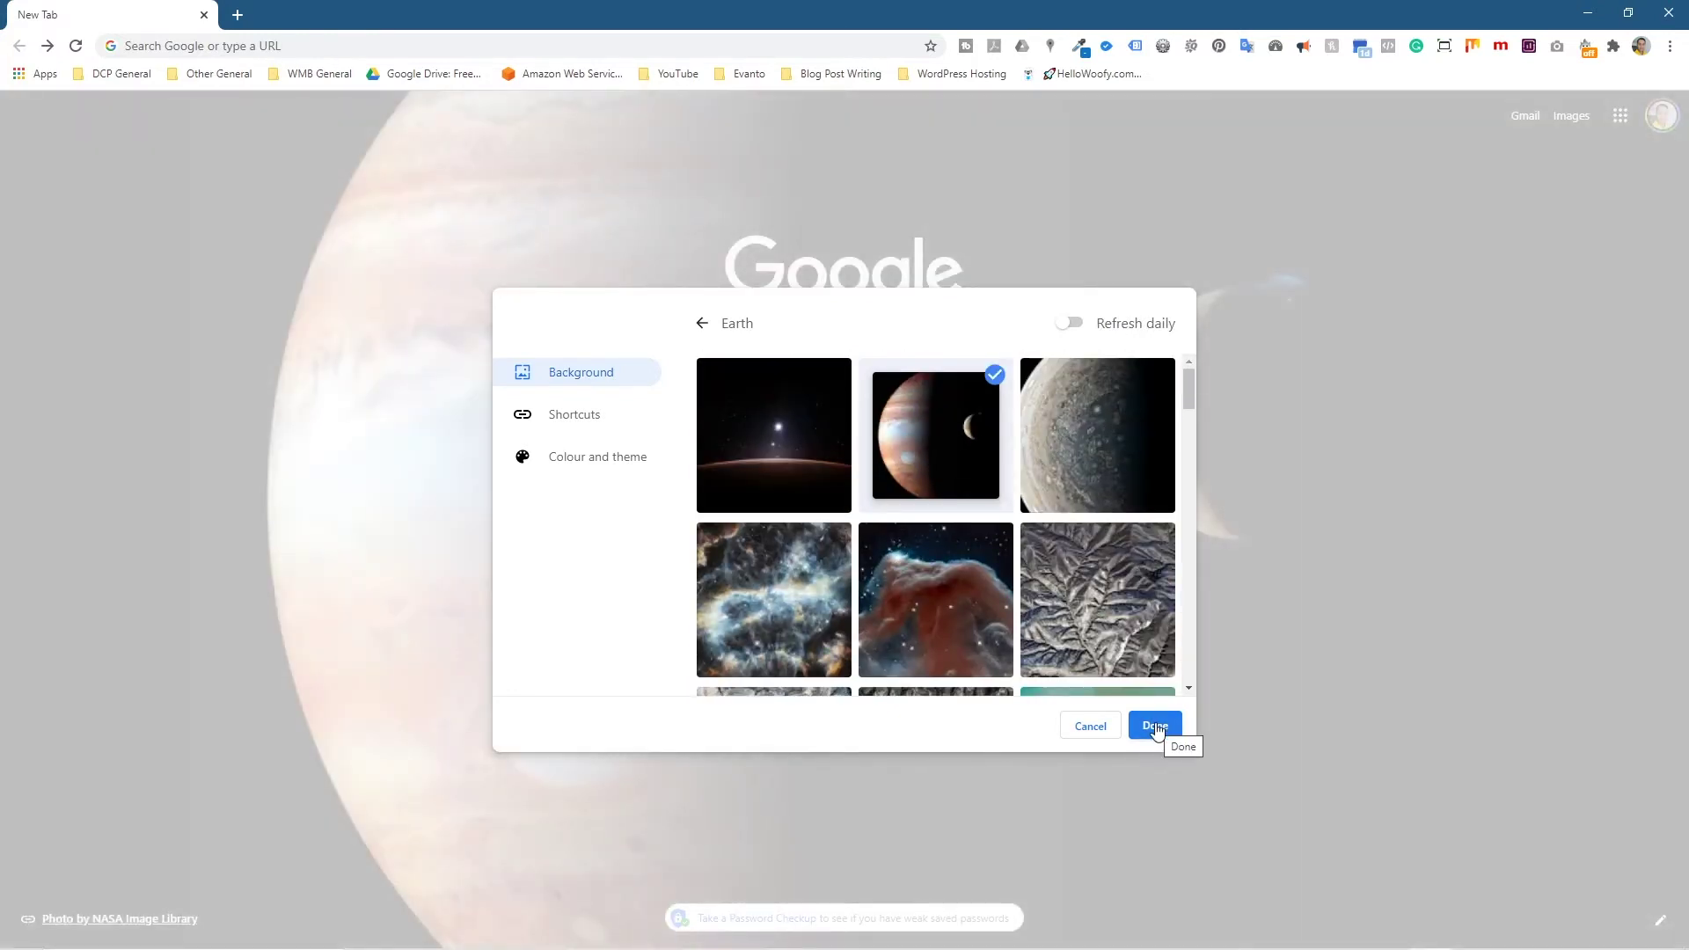
{"action": "left_click", "coordinate": [1157, 727]}
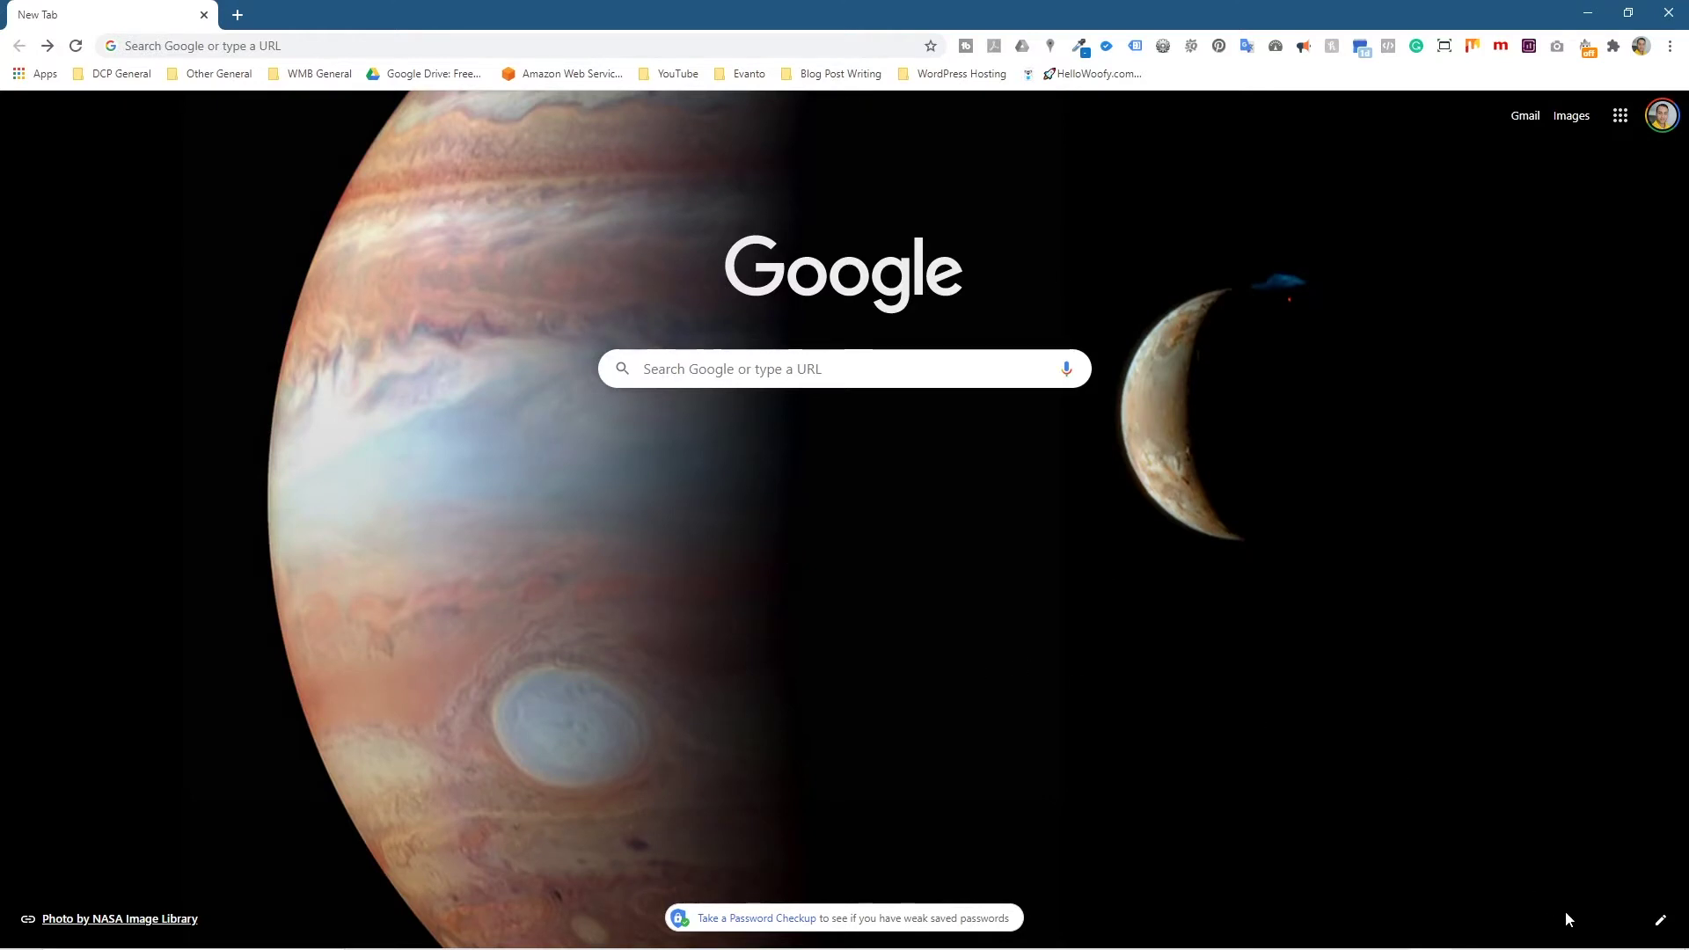
{"action": "left_click", "coordinate": [1658, 918]}
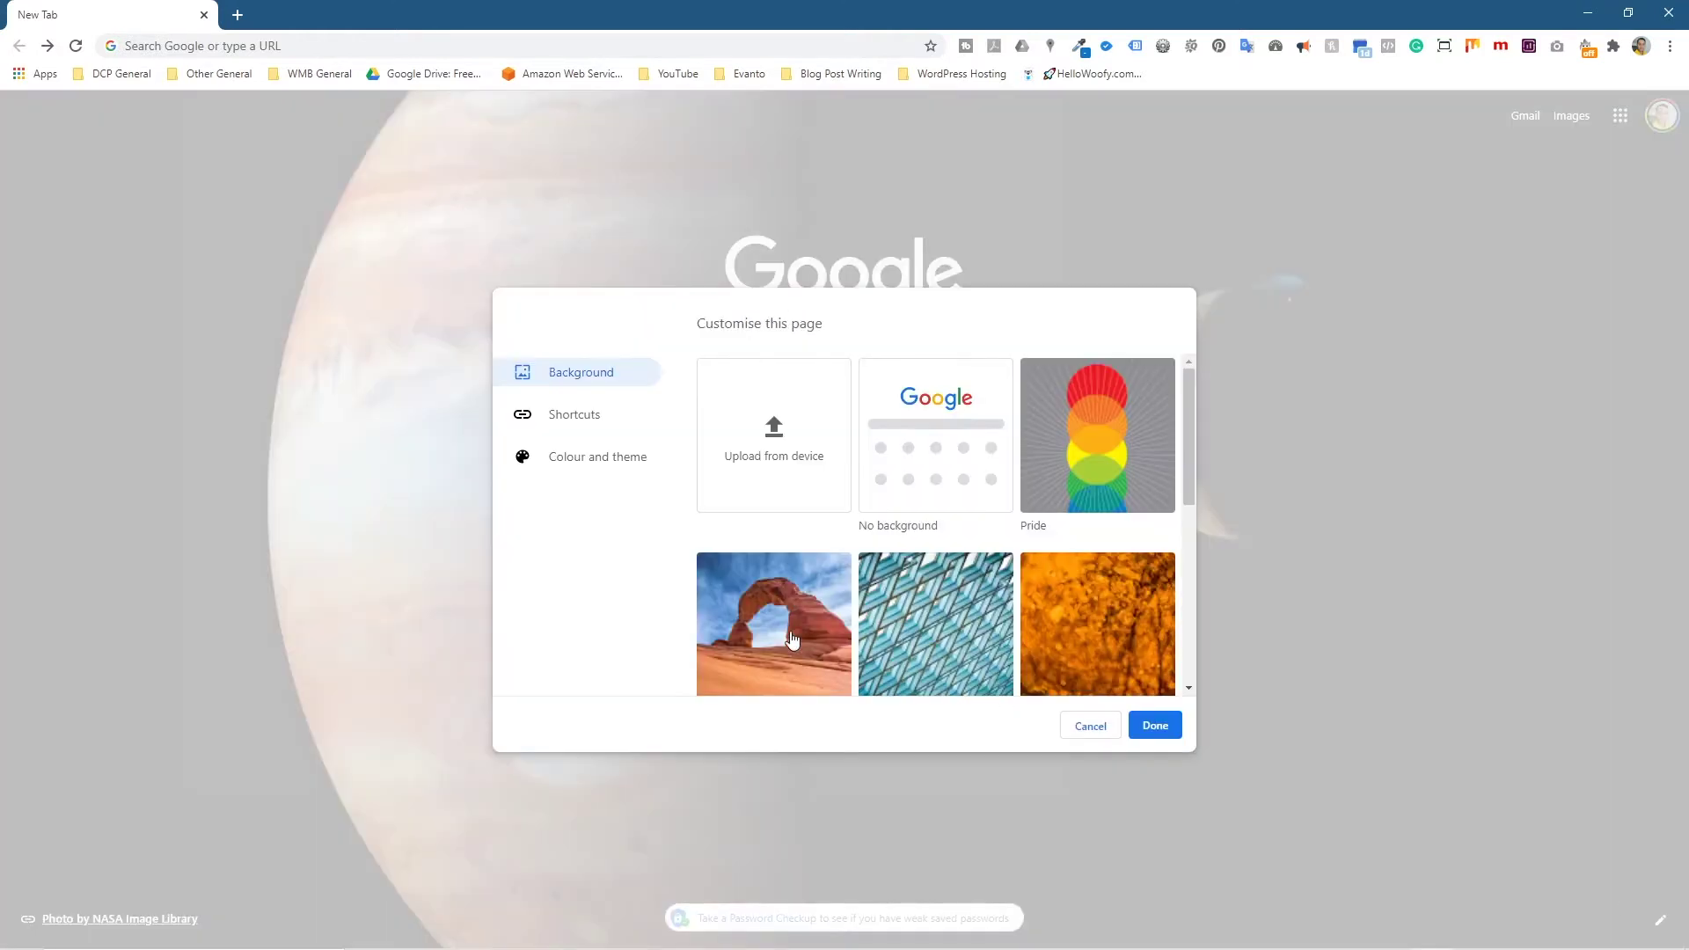
Preview the yellow, black, dark slate, grey, light cyan and light green theme swatches
{"action": "left_click", "coordinate": [601, 467]}
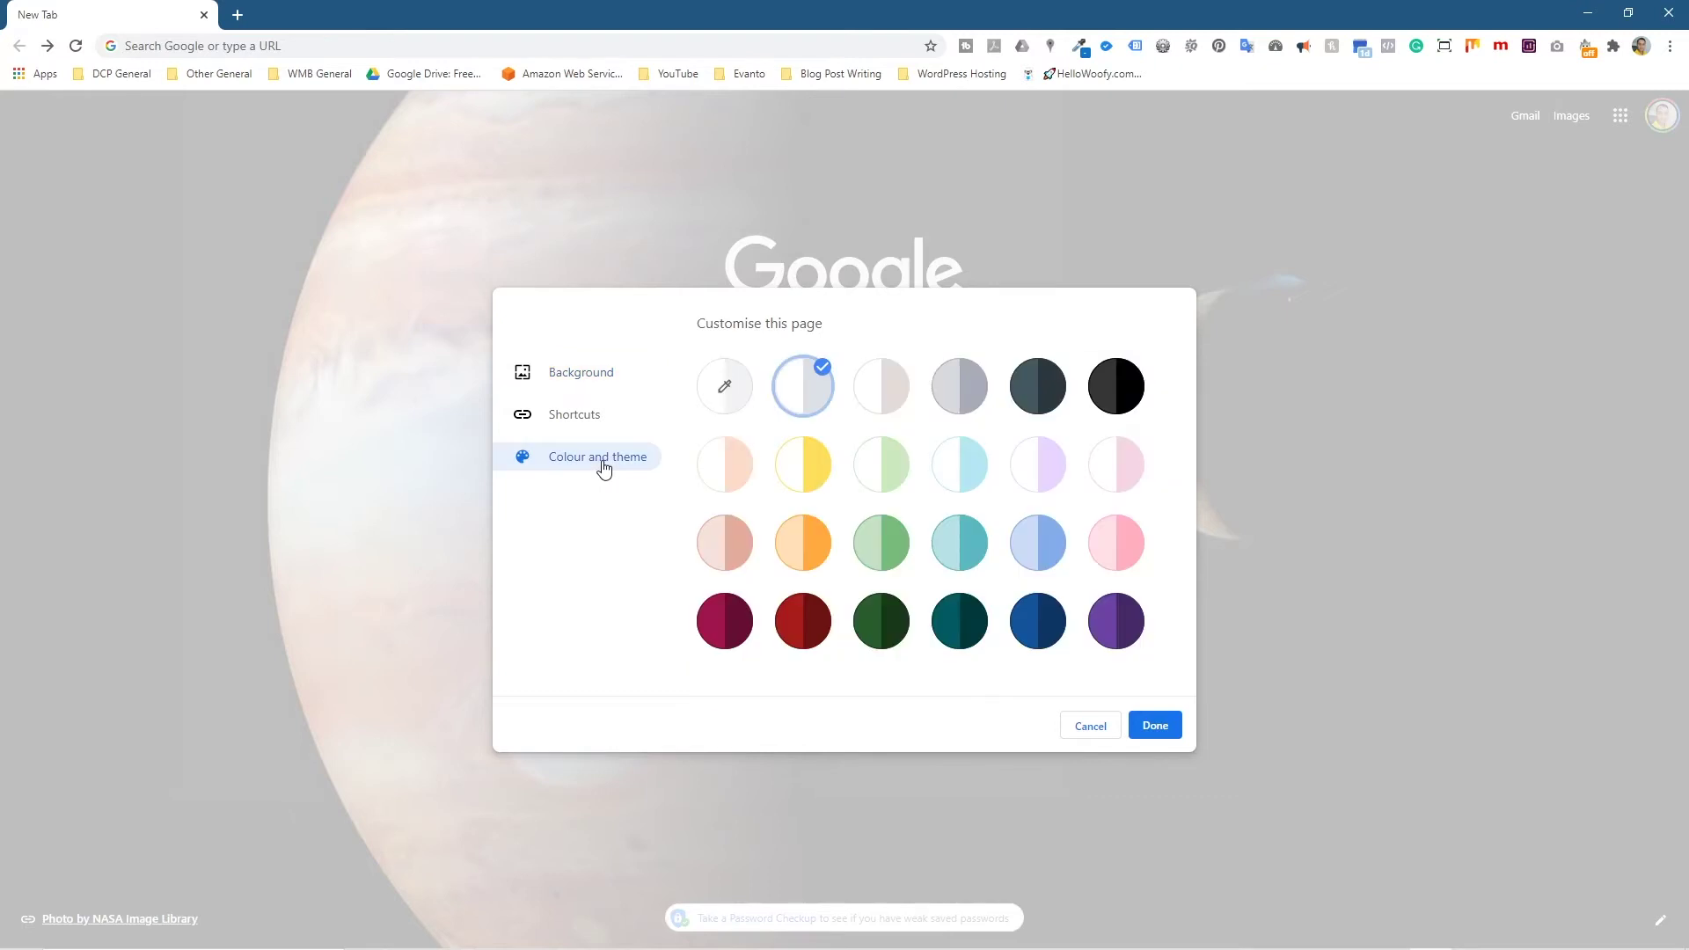
{"action": "left_click", "coordinate": [805, 478]}
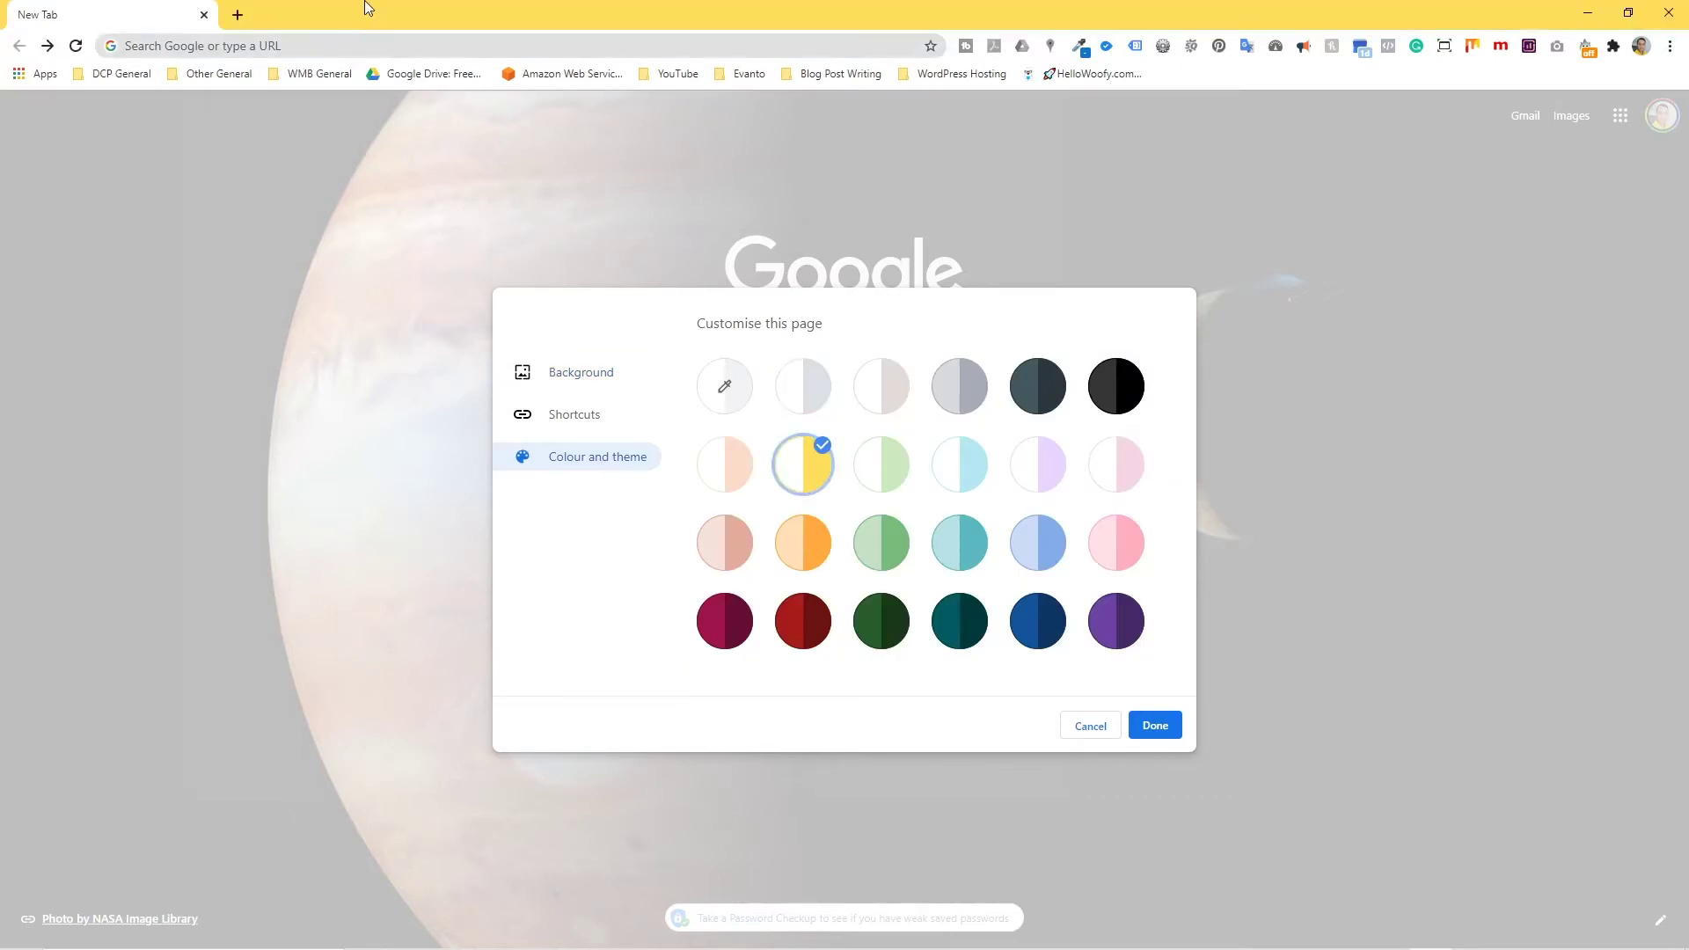
{"action": "left_click", "coordinate": [1120, 401]}
{"action": "left_click", "coordinate": [1053, 402]}
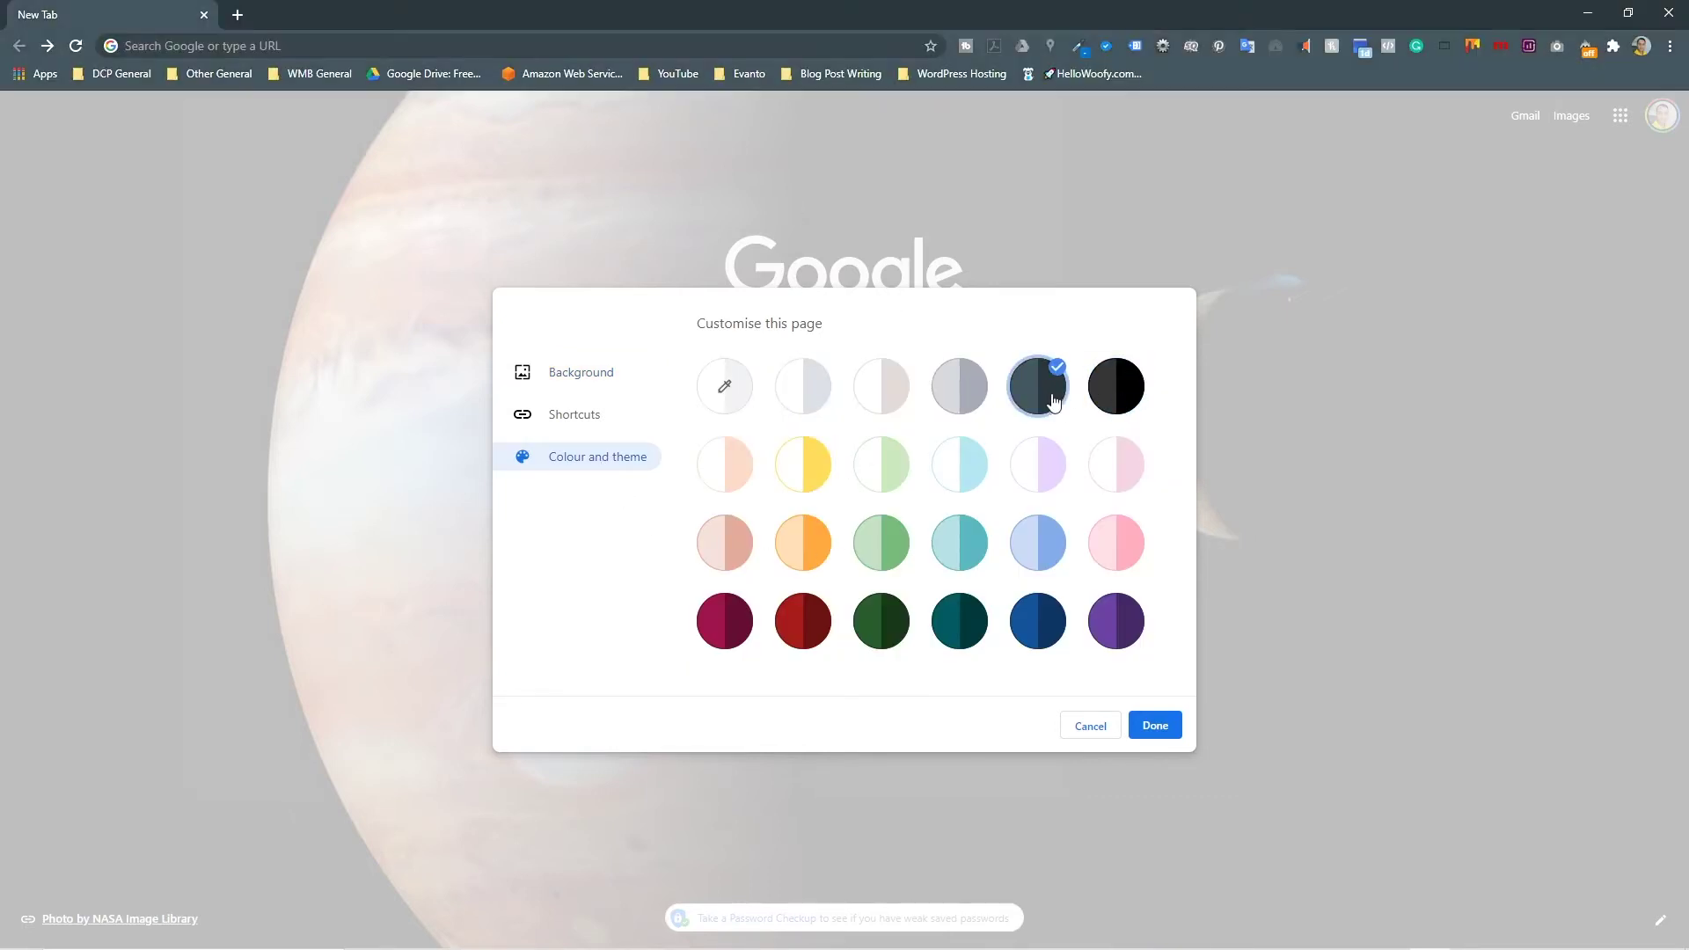
{"action": "left_click", "coordinate": [948, 402]}
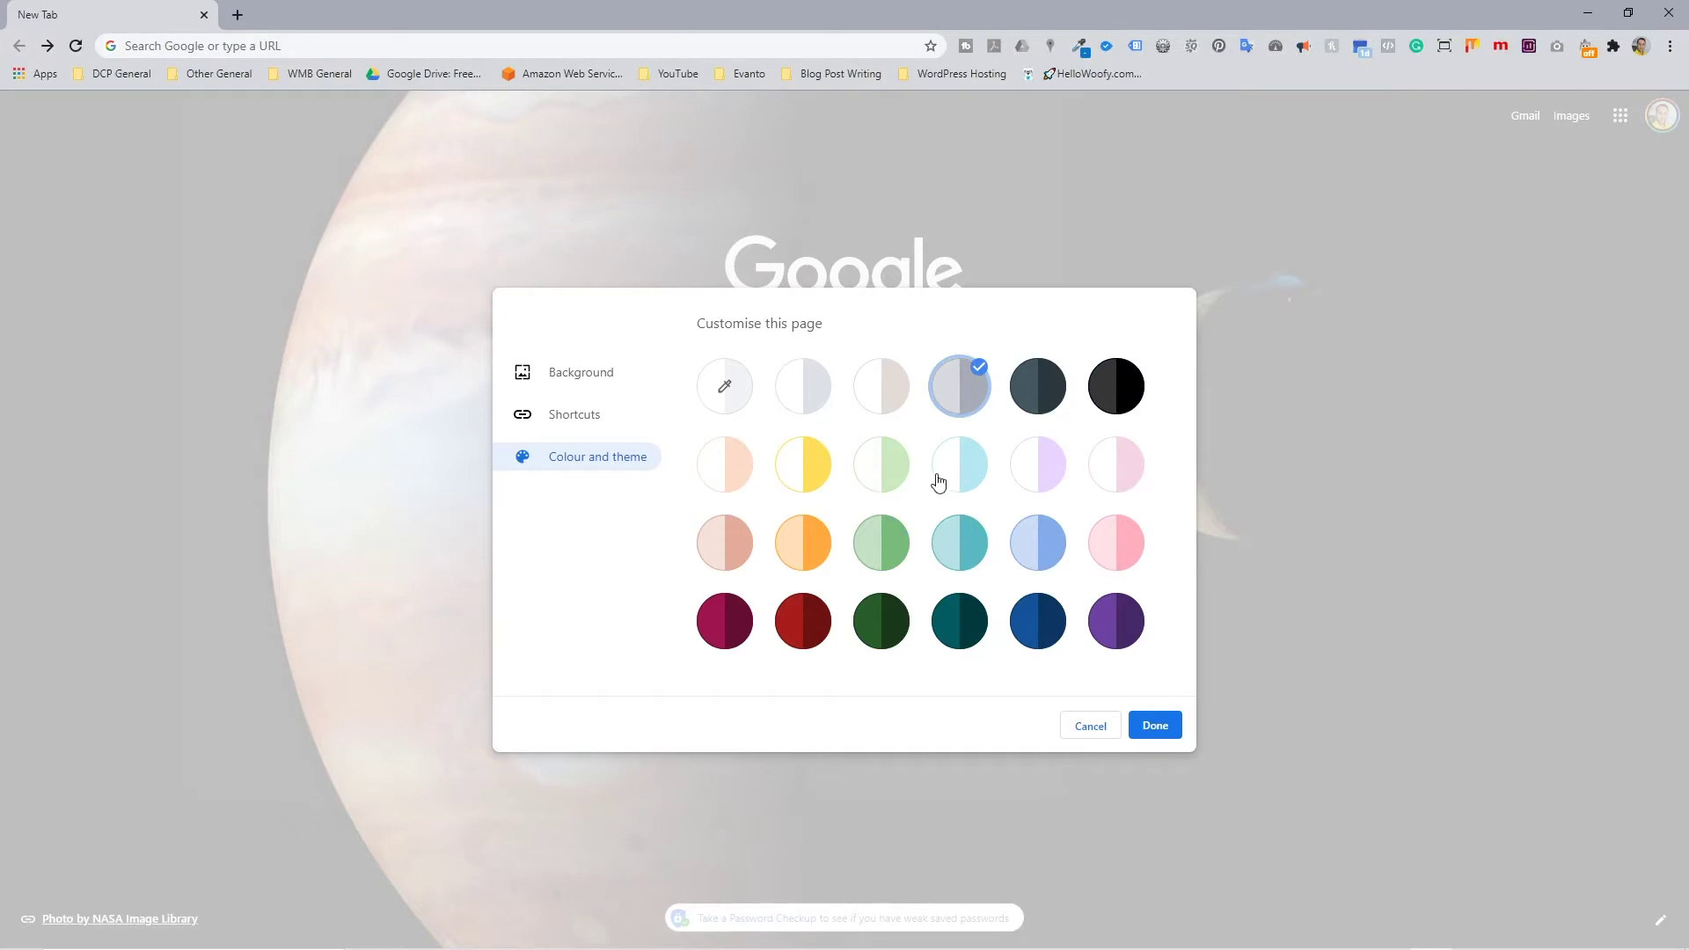
{"action": "left_click", "coordinate": [936, 483]}
{"action": "left_click", "coordinate": [888, 473]}
{"action": "left_click", "coordinate": [801, 472]}
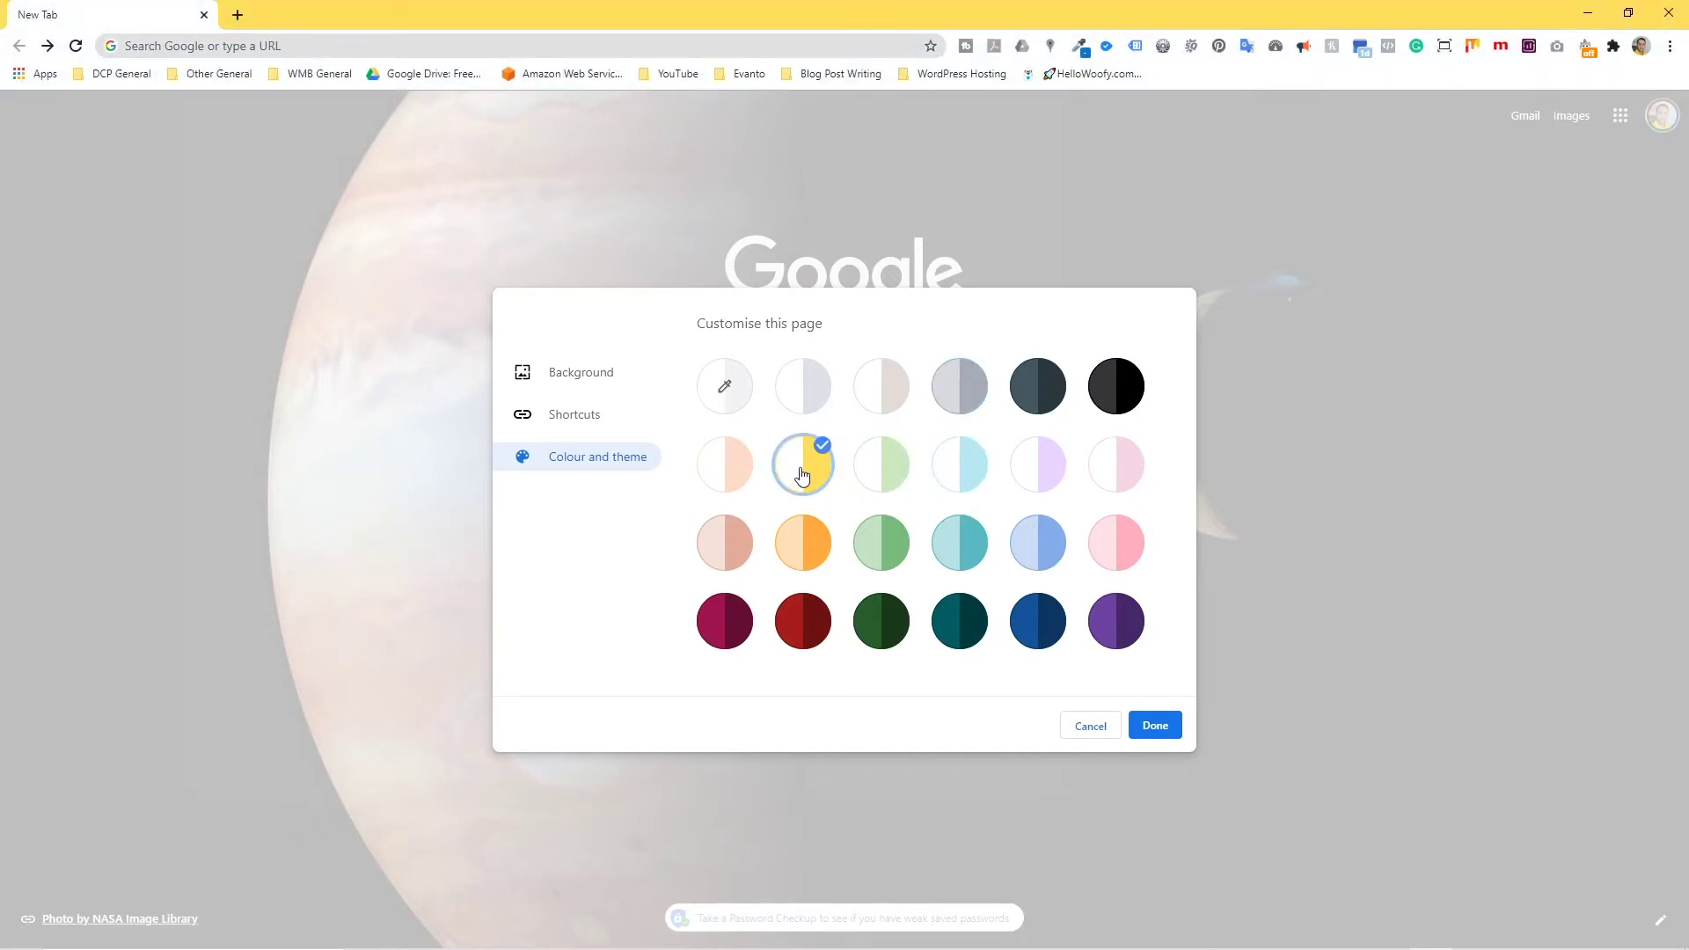
Reset to the default light theme, then apply a custom red theme colour
{"action": "left_click", "coordinate": [802, 406]}
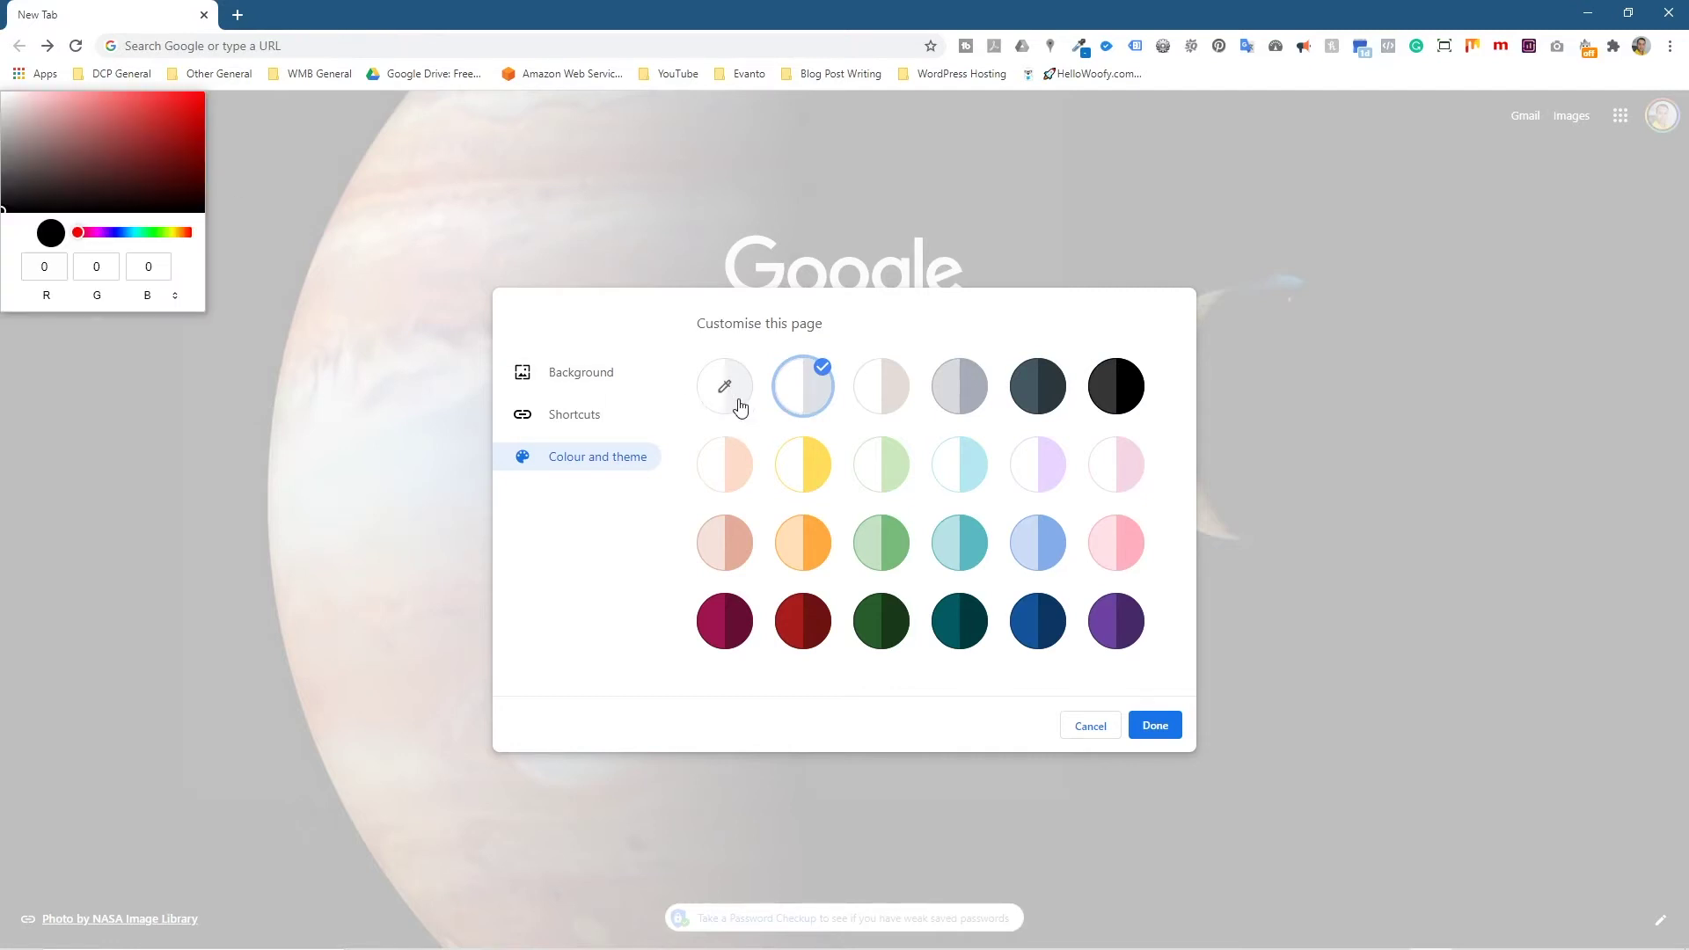
{"action": "left_click_drag", "start_coordinate": [128, 148], "coordinate": [161, 120]}
{"action": "left_click", "coordinate": [1159, 733]}
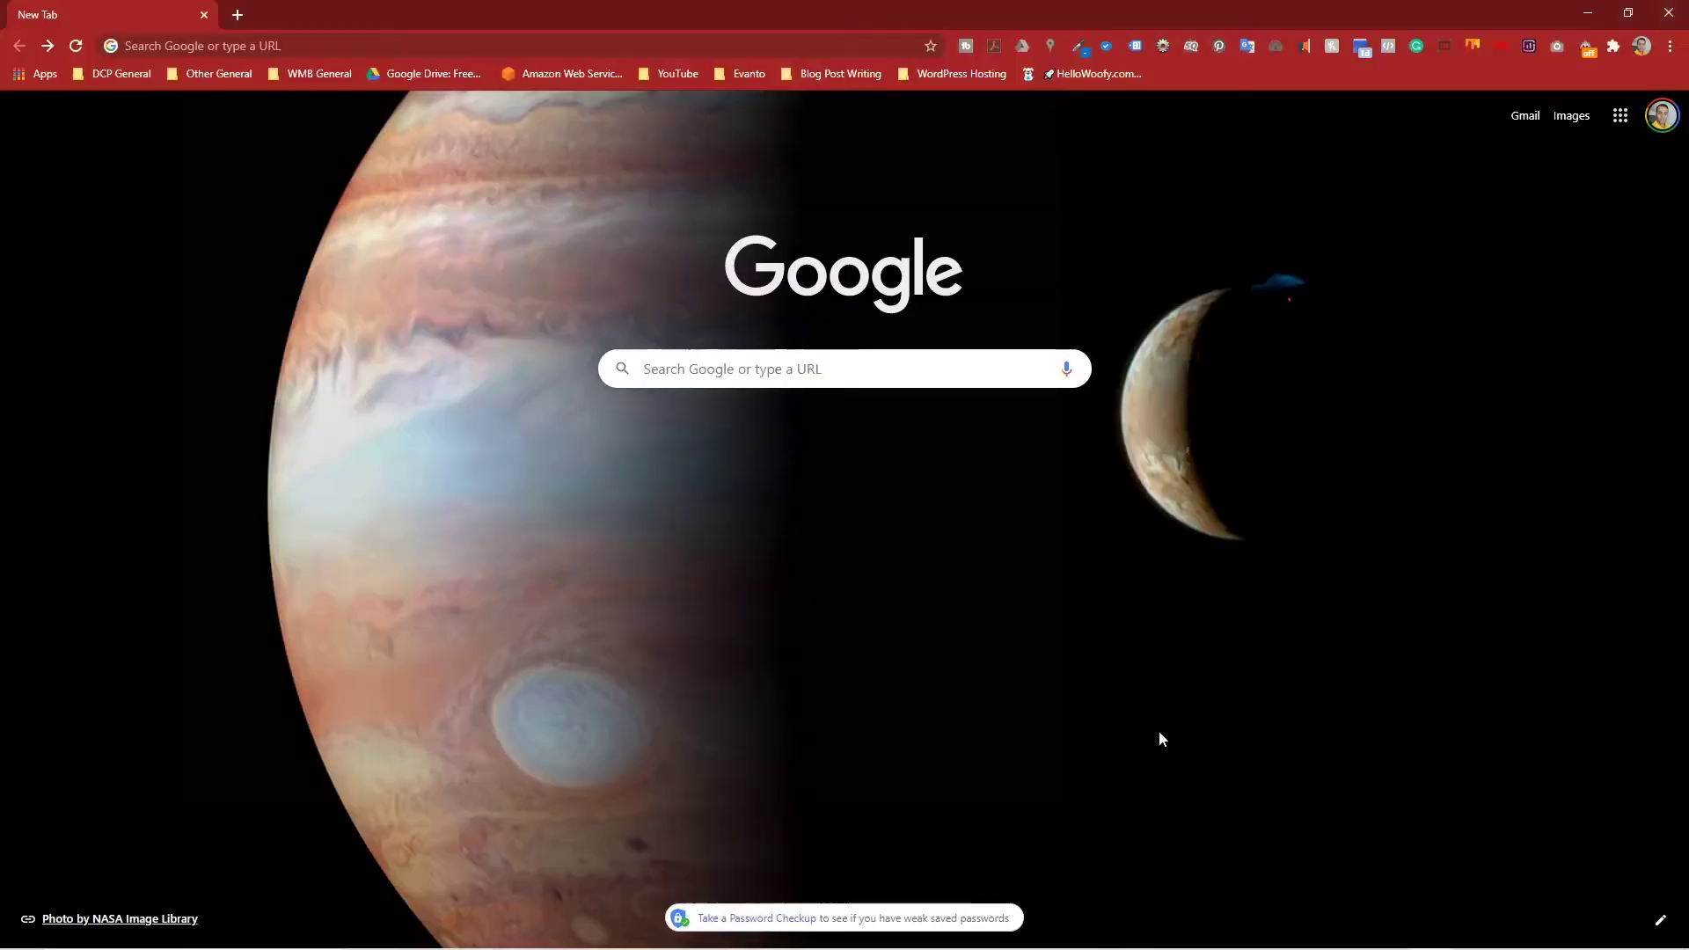
Reselect the default light theme under Colour and theme
{"action": "left_click", "coordinate": [1660, 920]}
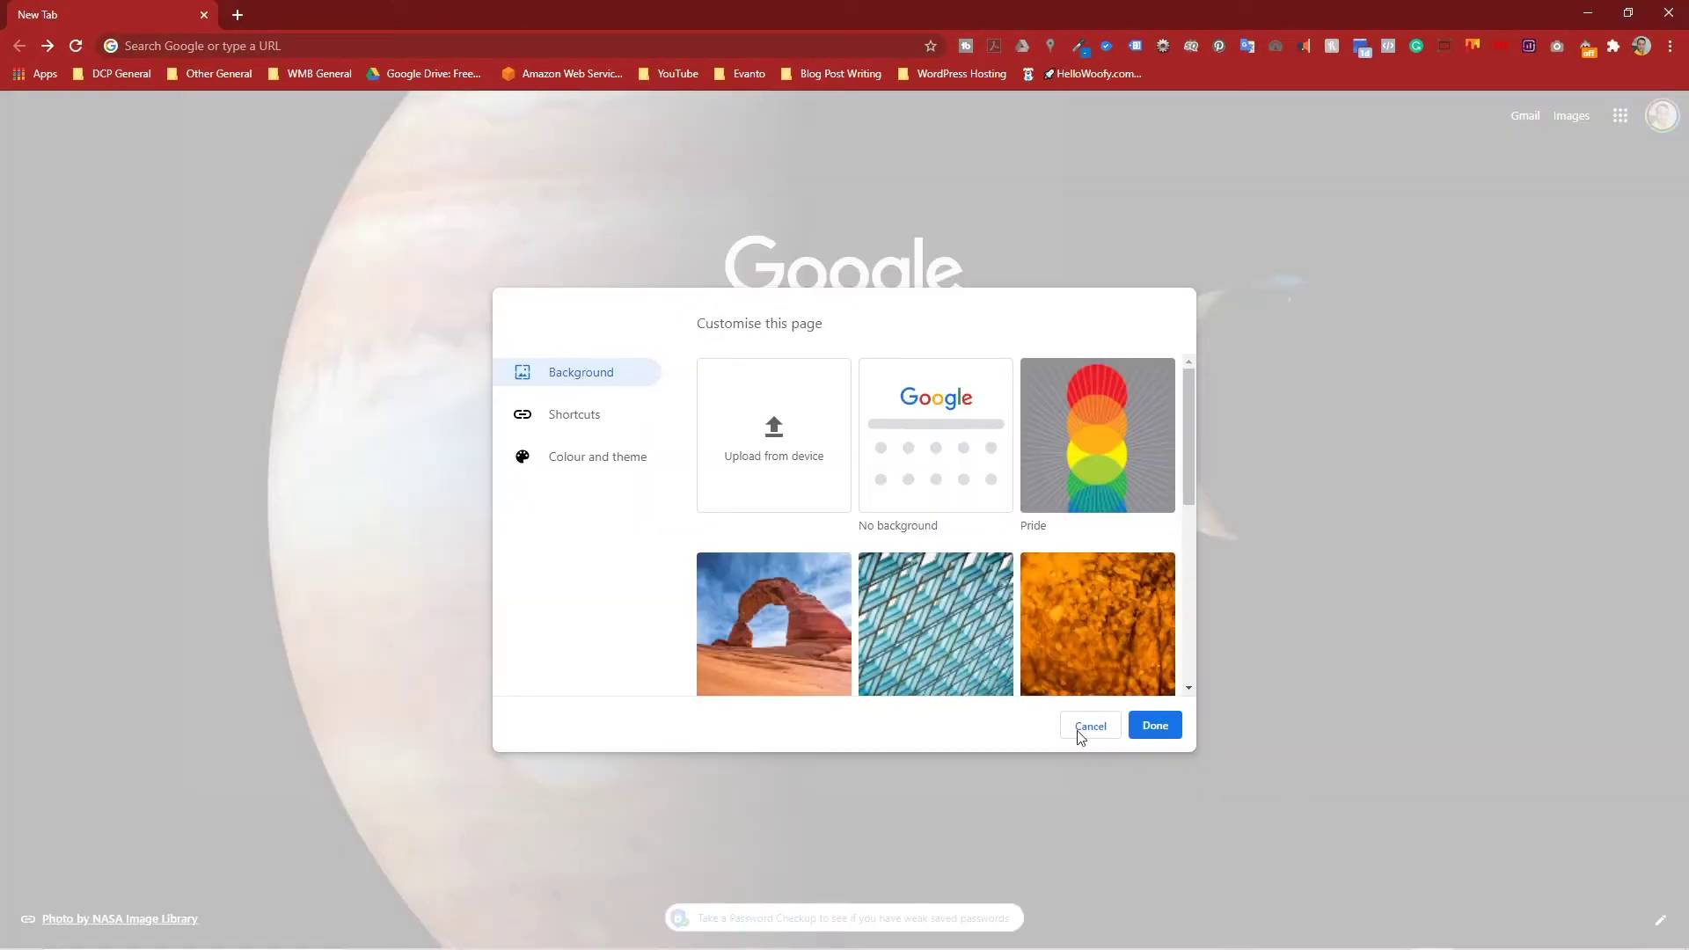
{"action": "left_click", "coordinate": [581, 460]}
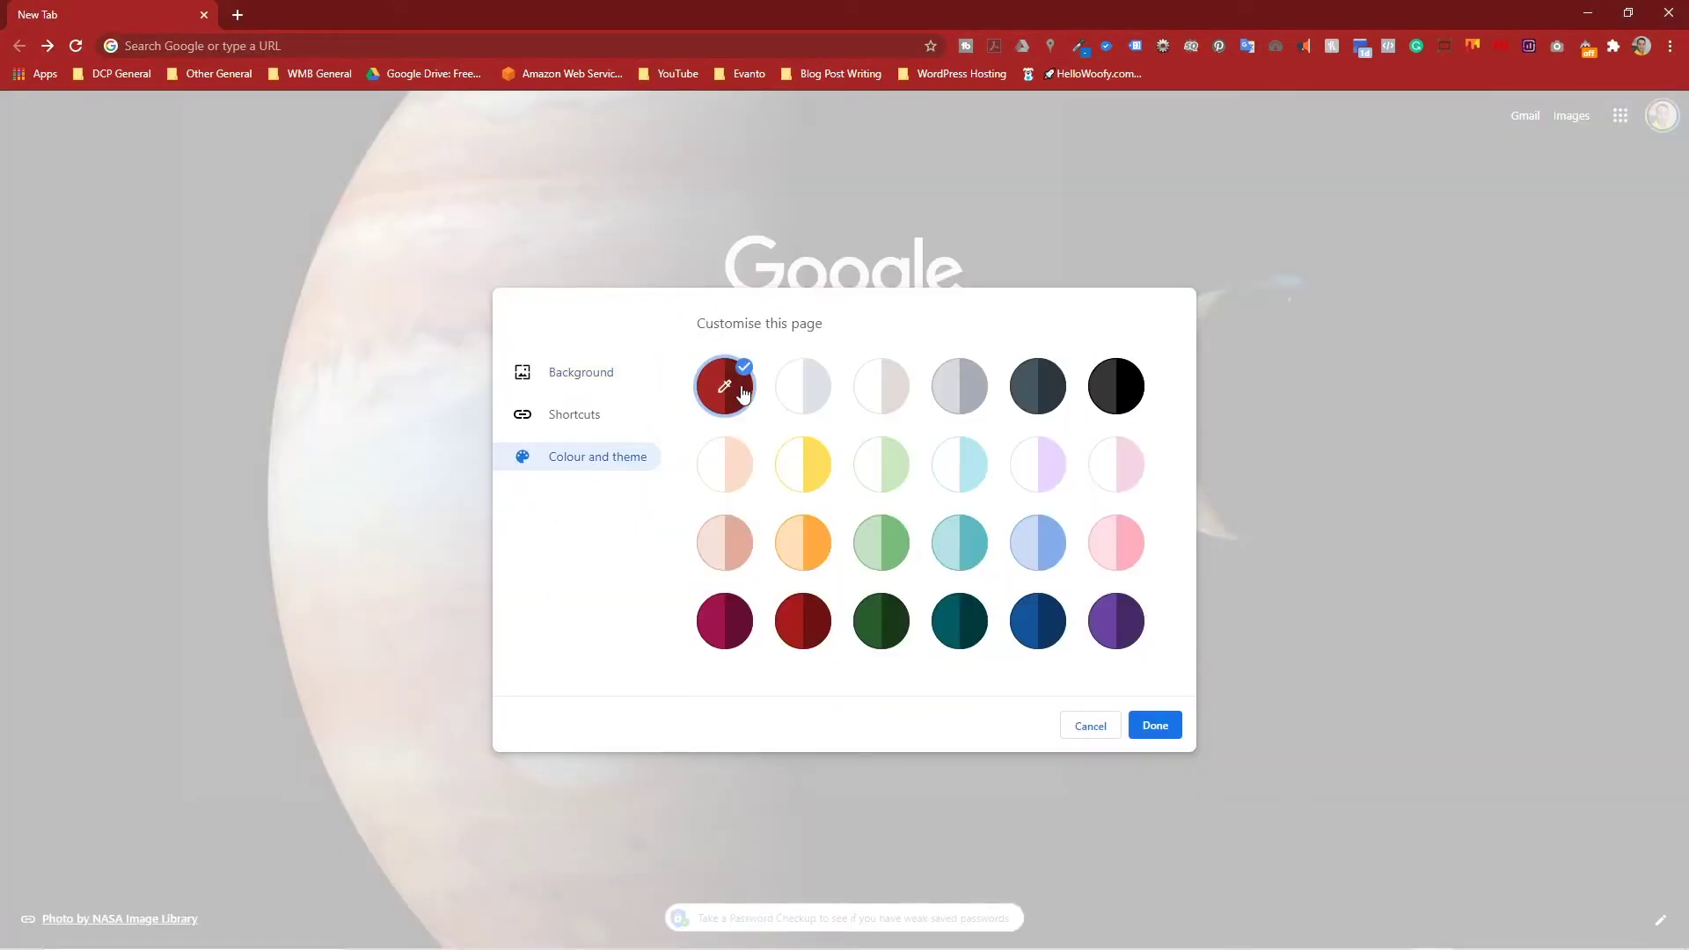
{"action": "left_click", "coordinate": [790, 394]}
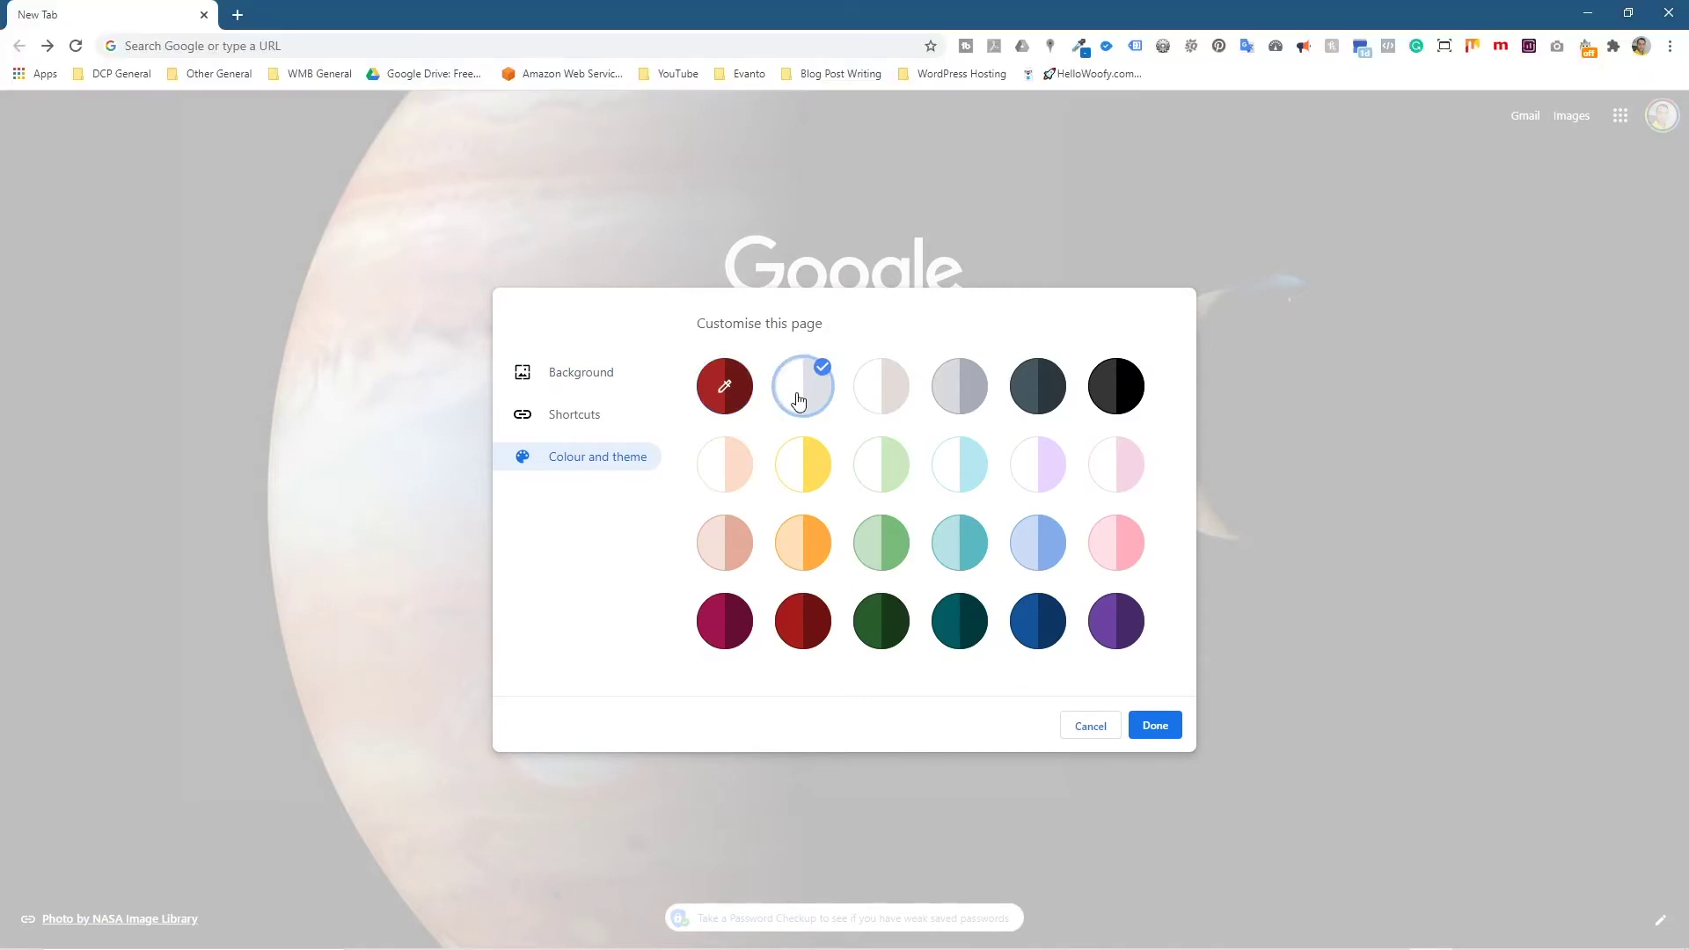
Choose No background to remove the background image and confirm
{"action": "left_click", "coordinate": [584, 381]}
{"action": "scroll", "coordinate": [901, 532], "scroll_direction": "down", "scroll_amount": 5}
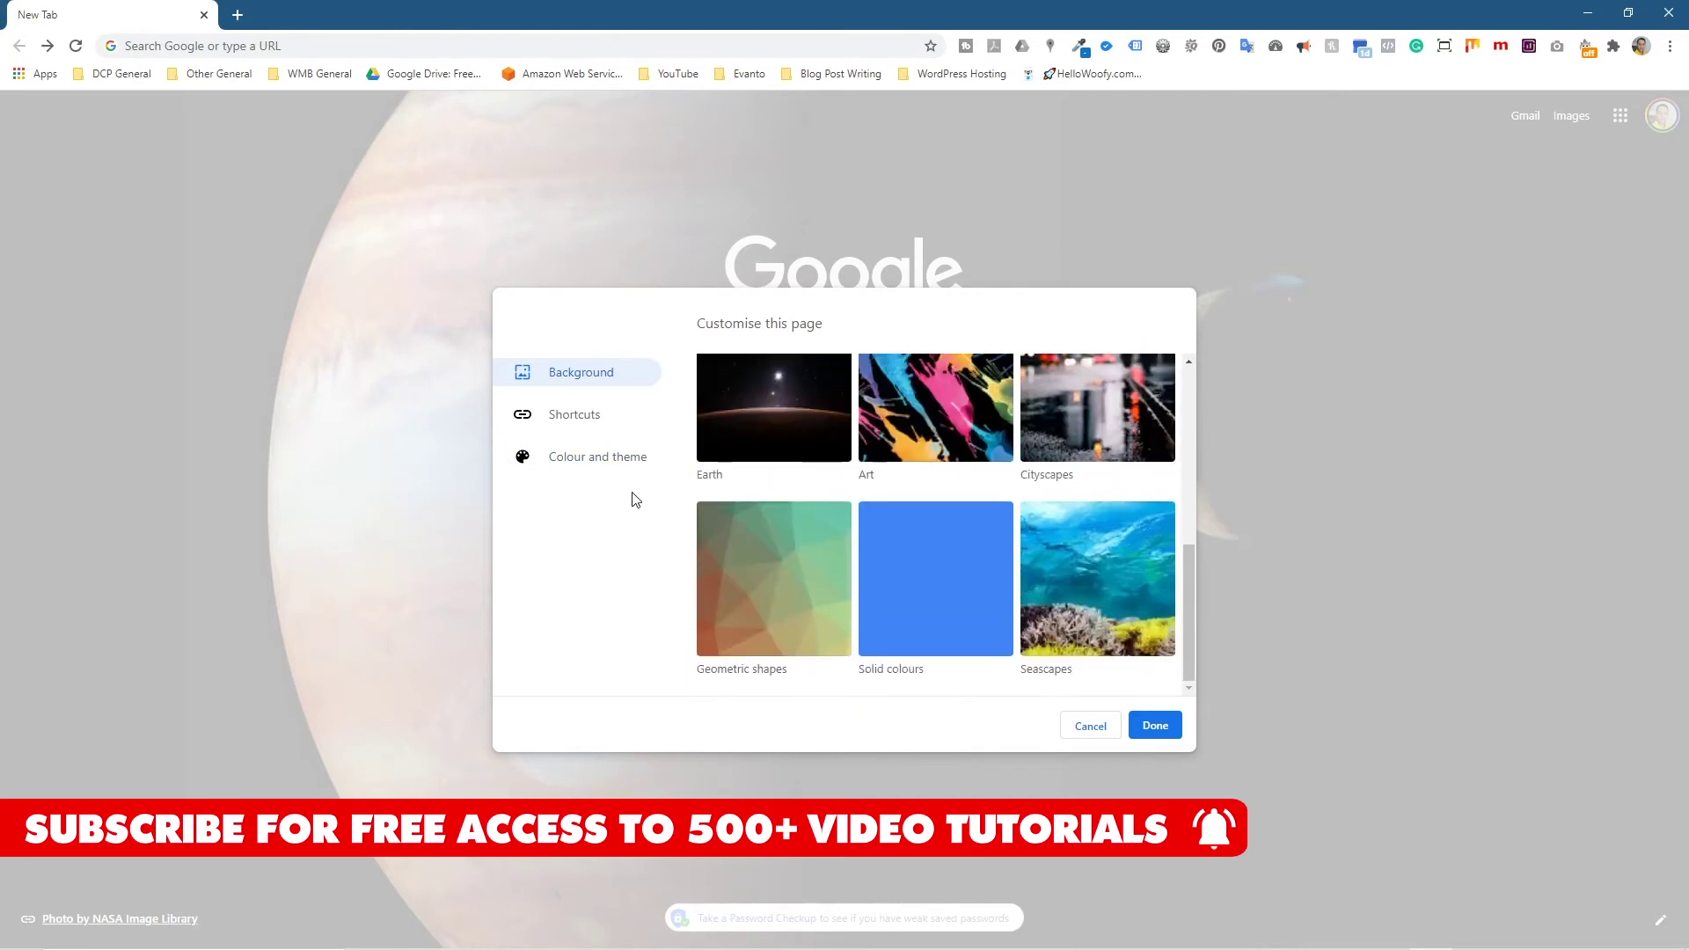
{"action": "scroll", "coordinate": [872, 521], "scroll_direction": "up", "scroll_amount": 5}
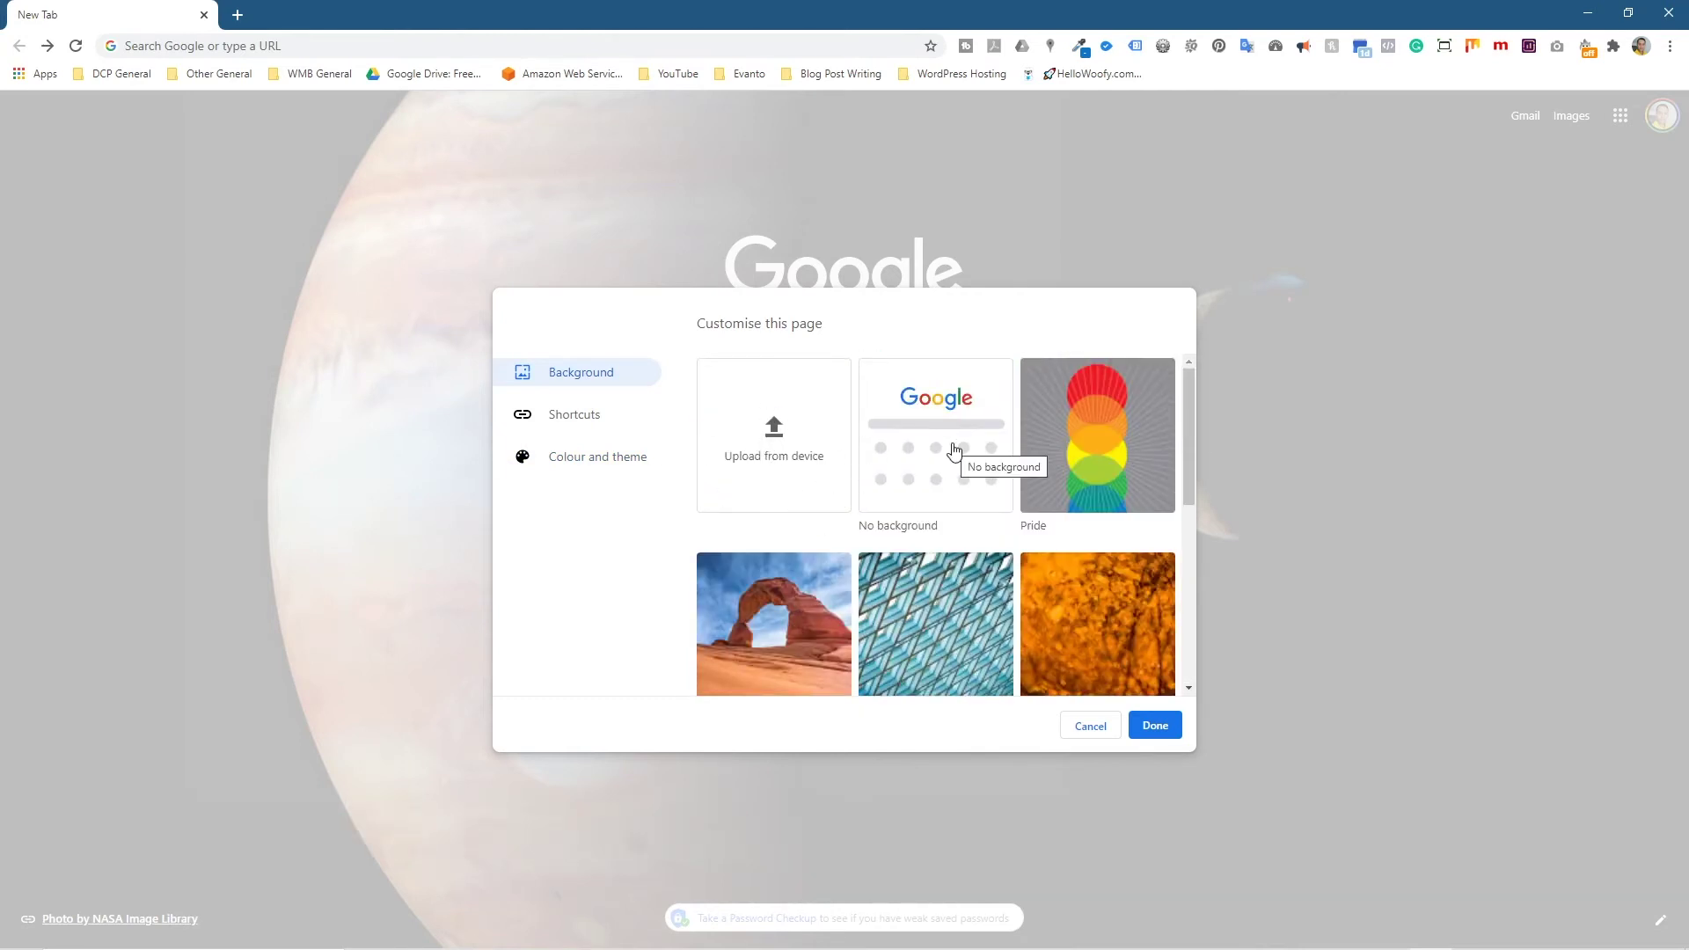
{"action": "left_click", "coordinate": [954, 453]}
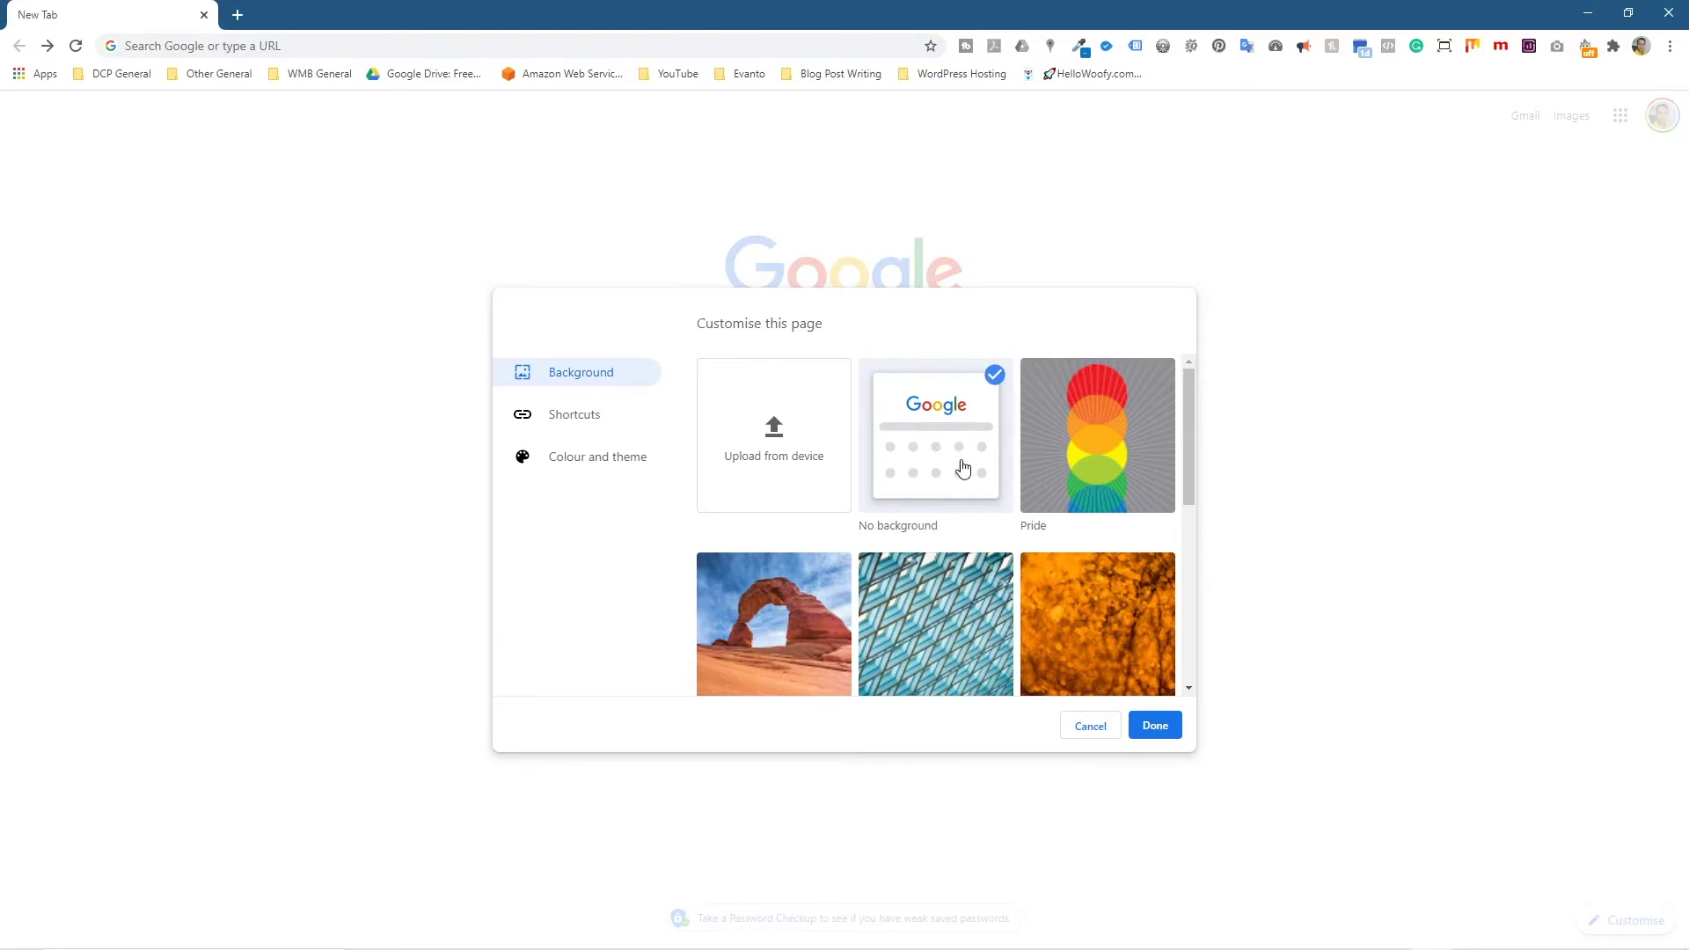
{"action": "left_click", "coordinate": [1142, 725]}
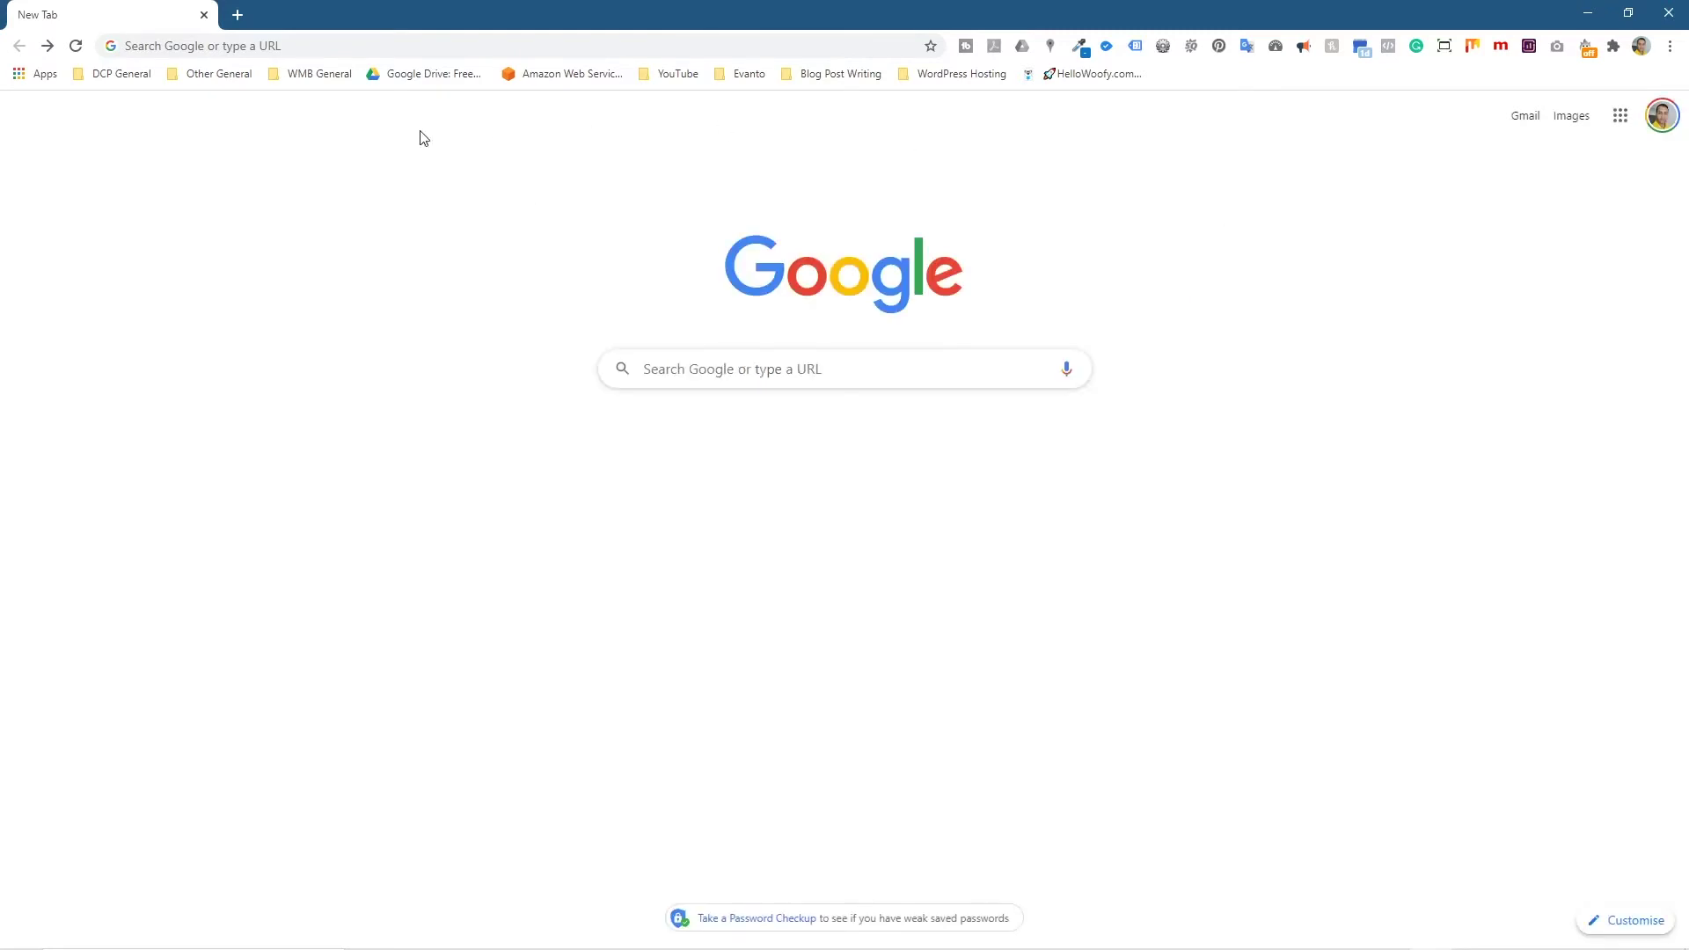
Open unsplash.com, browse Topics > Wallpapers and download the snowy mountain photo
{"action": "left_click", "coordinate": [239, 15]}
{"action": "type", "text": "uns"}
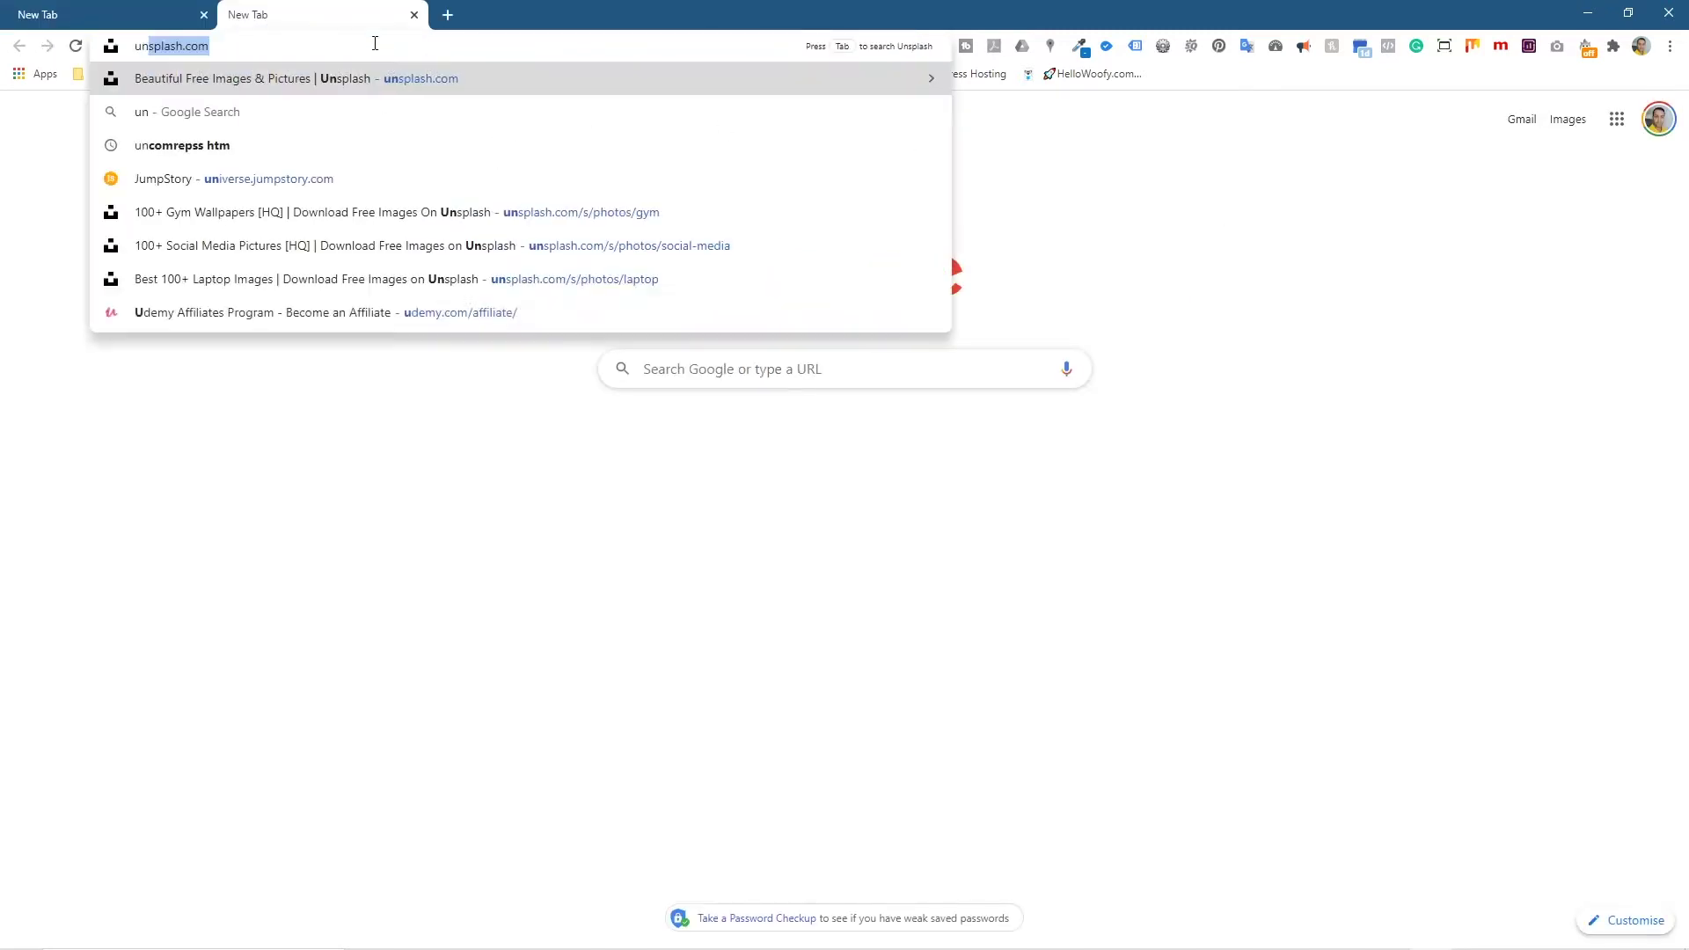
{"action": "type", "text": "plash"}
{"action": "key", "text": "Return"}
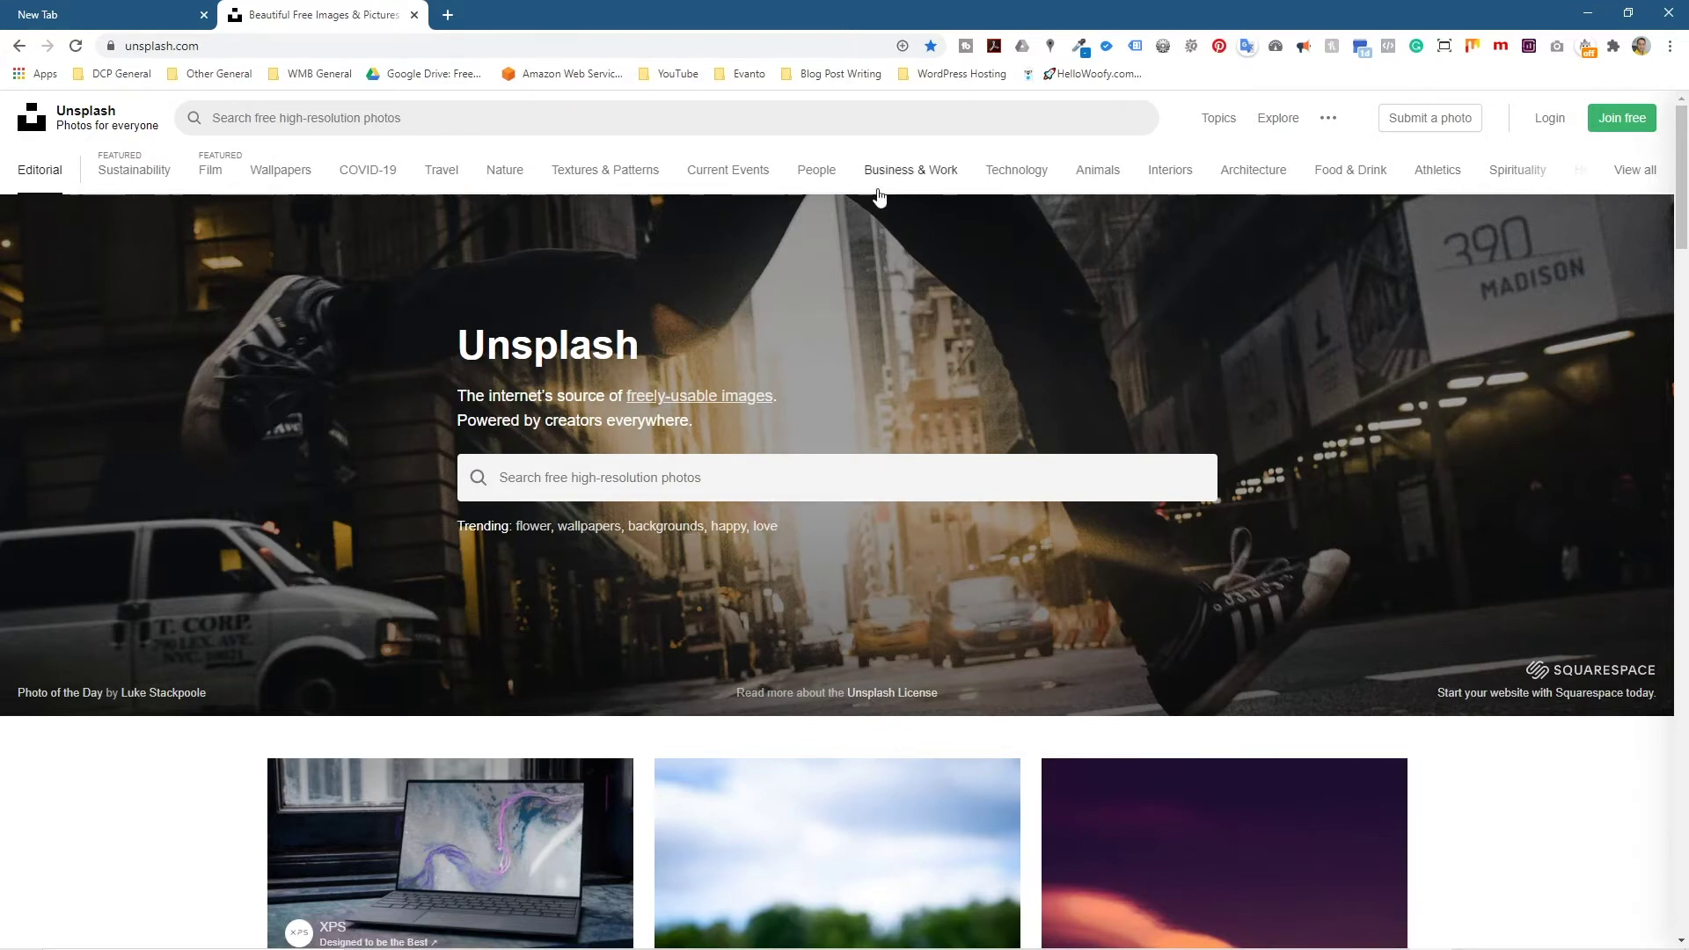
{"action": "left_click", "coordinate": [1613, 178]}
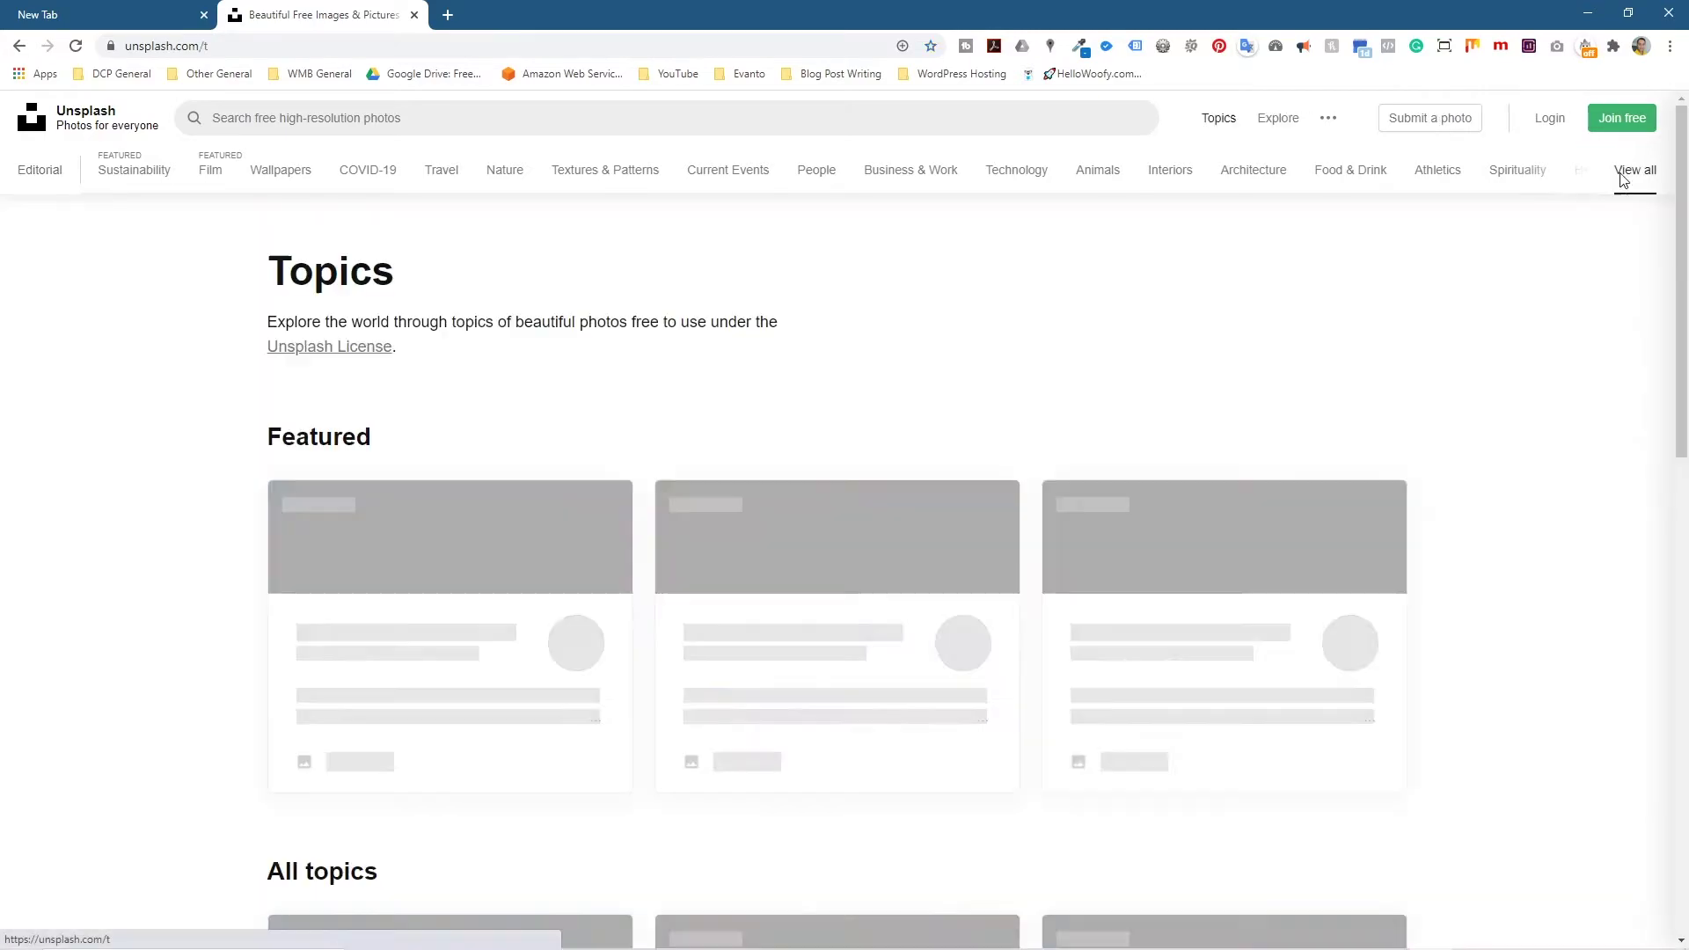
{"action": "scroll", "coordinate": [430, 483], "scroll_direction": "down", "scroll_amount": 4}
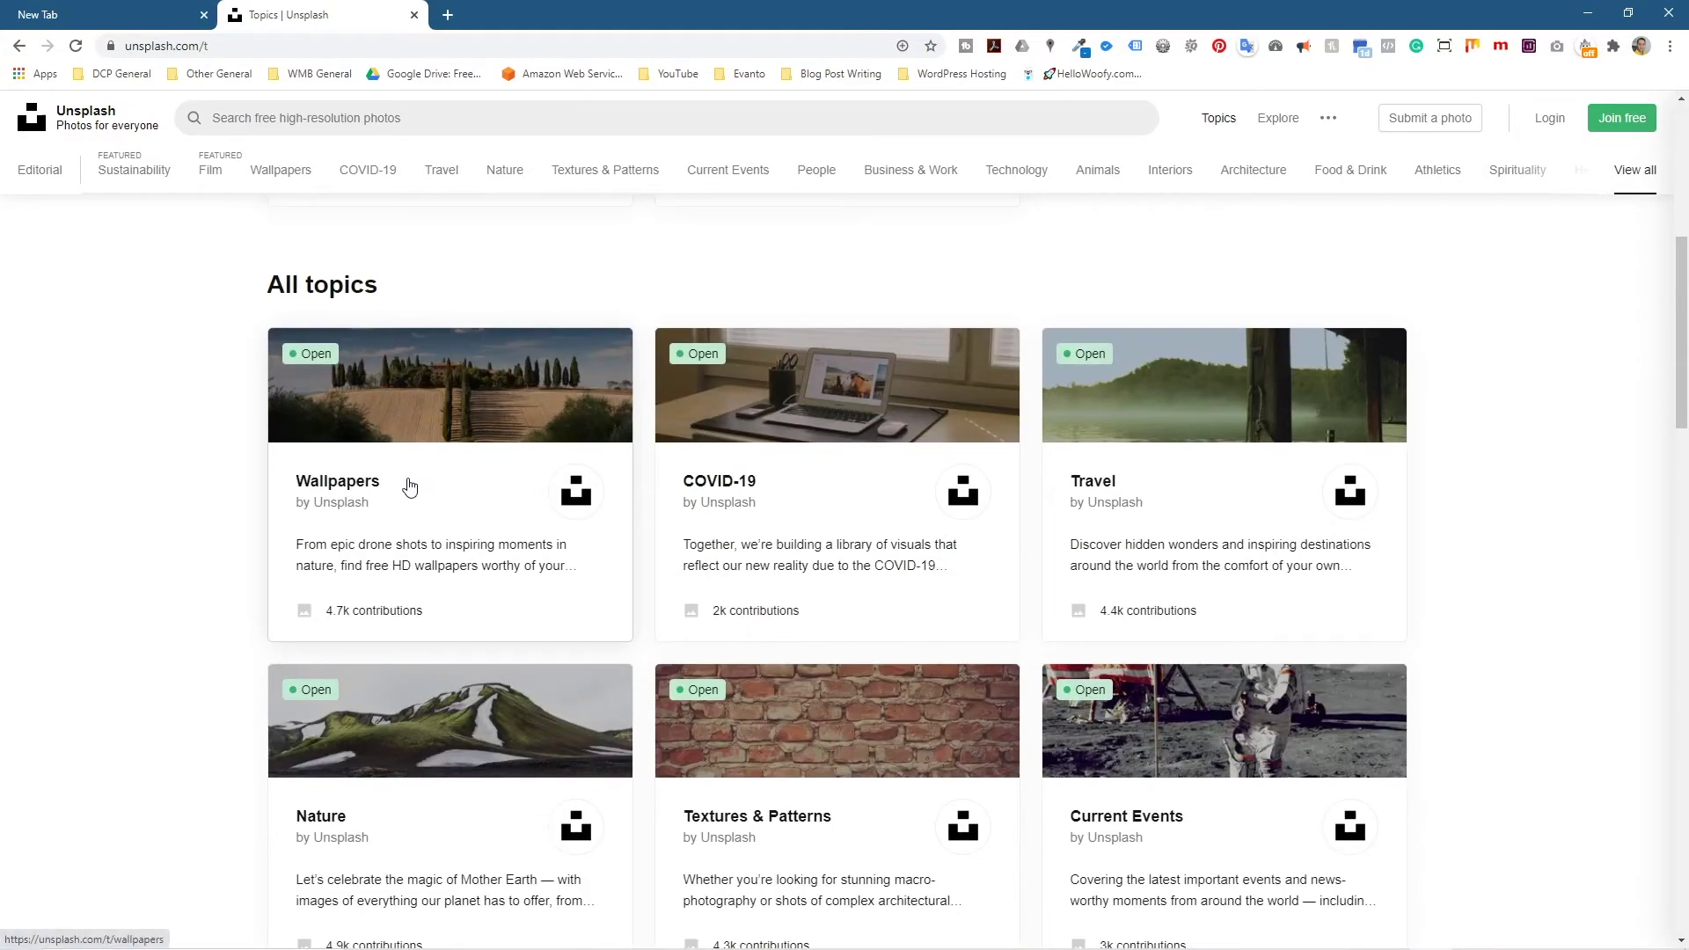
{"action": "scroll", "coordinate": [408, 484], "scroll_direction": "down", "scroll_amount": 4}
{"action": "scroll", "coordinate": [371, 354], "scroll_direction": "up", "scroll_amount": 4}
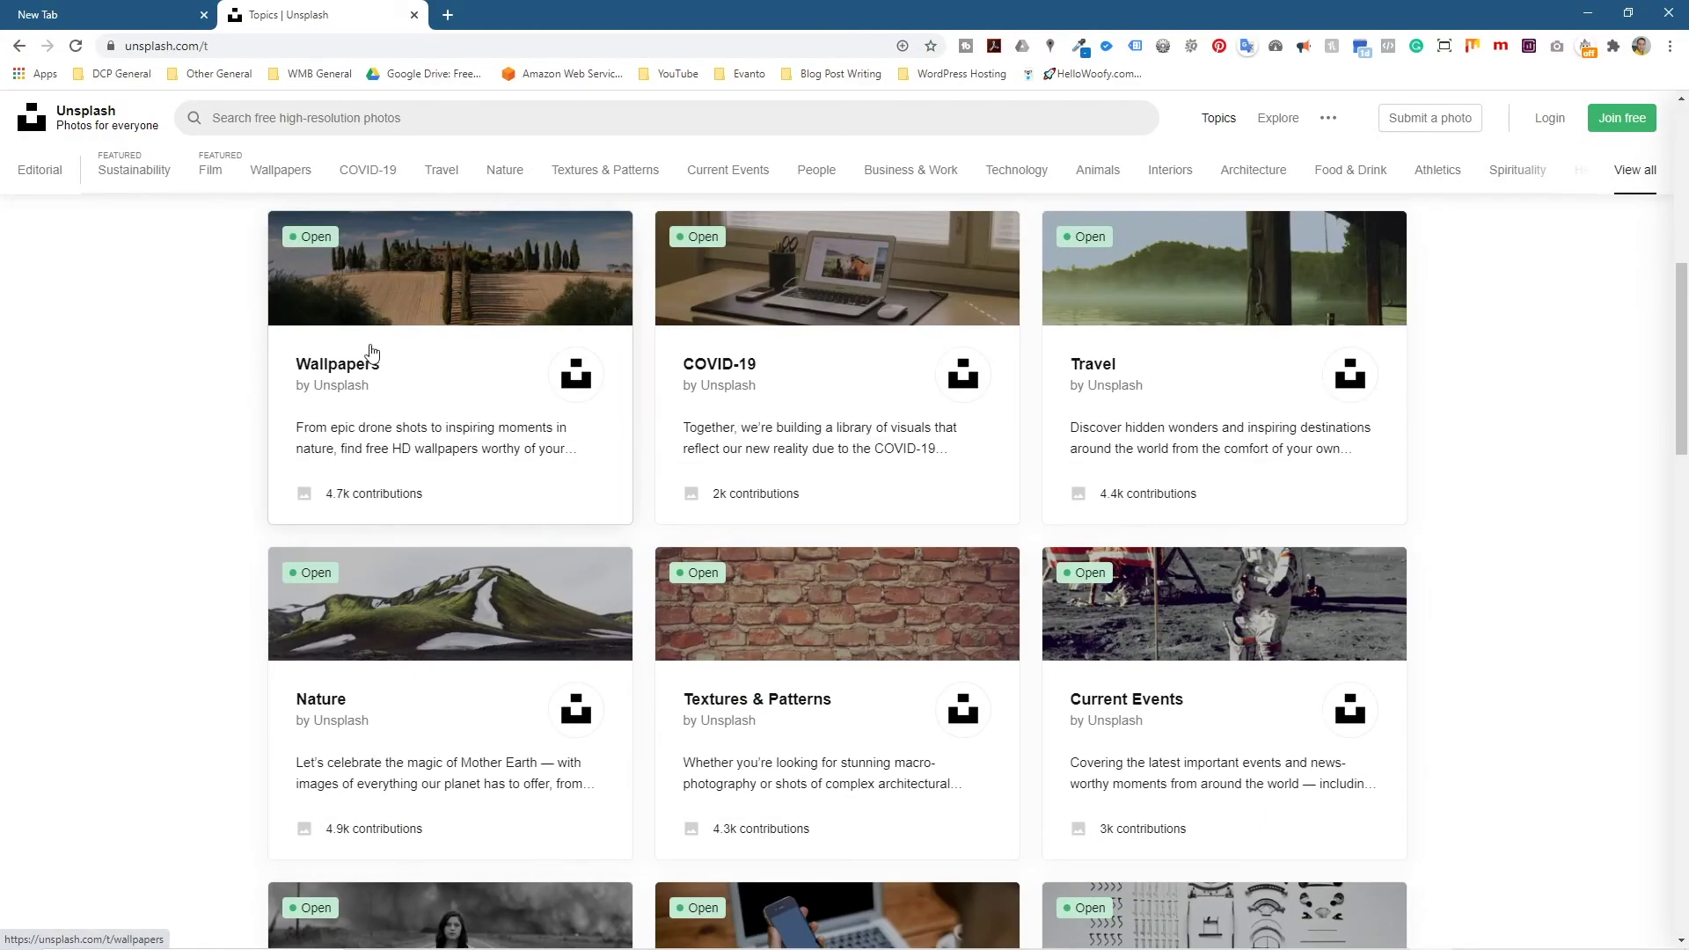
{"action": "left_click", "coordinate": [407, 308]}
{"action": "scroll", "coordinate": [464, 445], "scroll_direction": "down", "scroll_amount": 2}
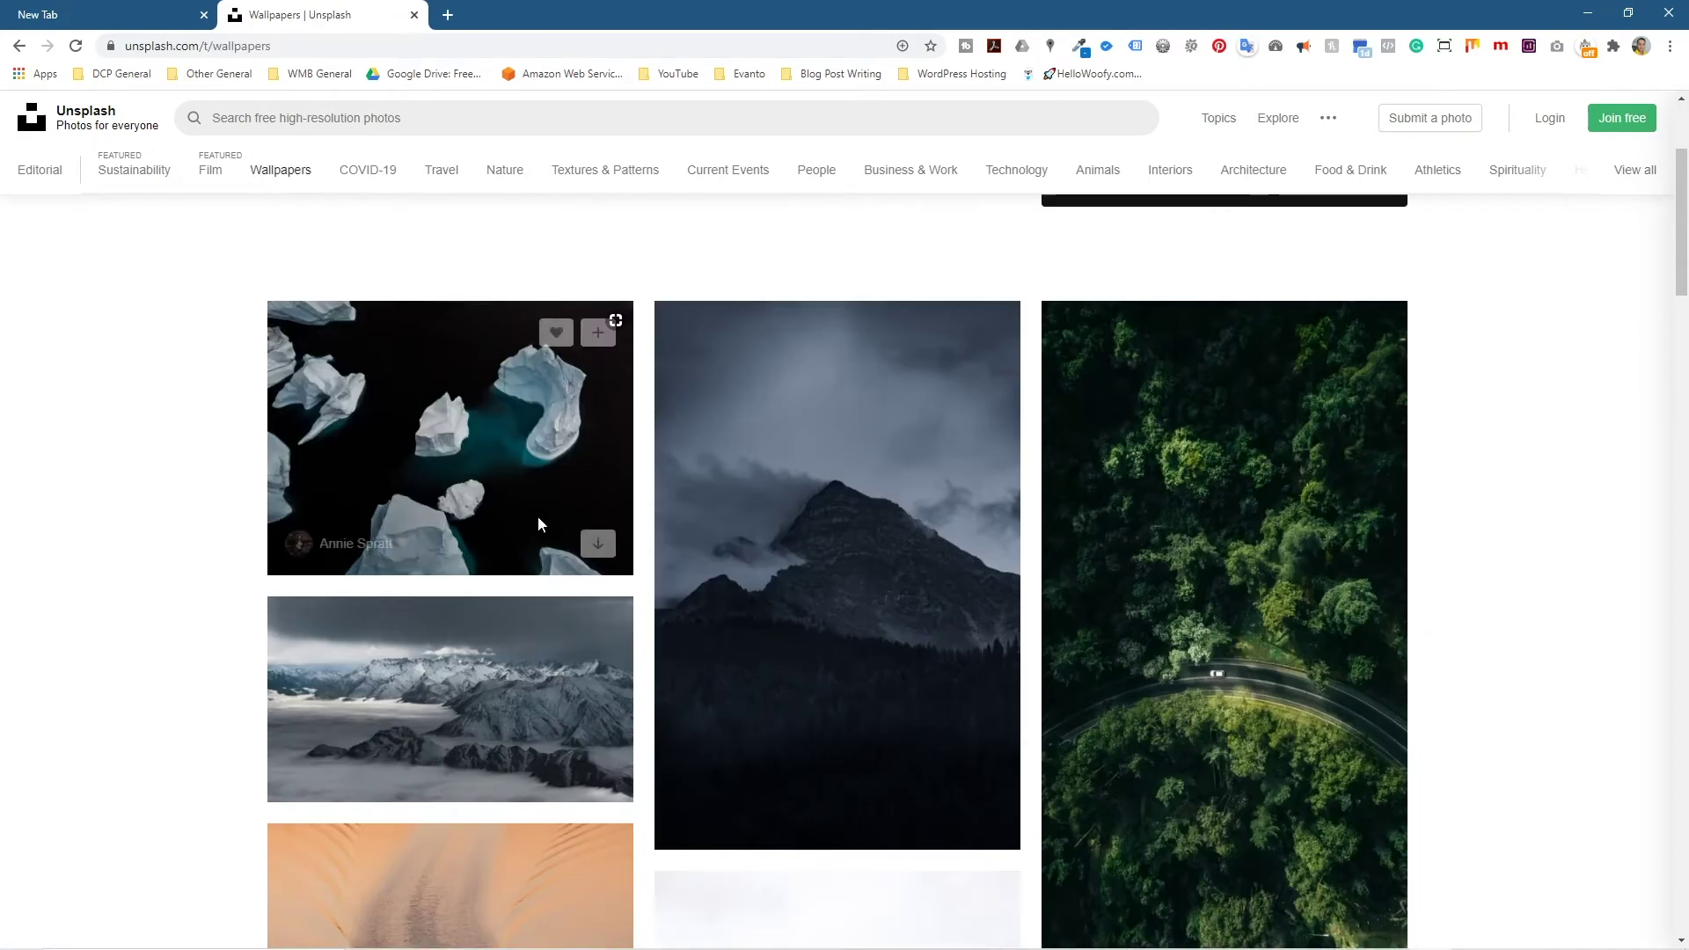
{"action": "scroll", "coordinate": [537, 516], "scroll_direction": "down", "scroll_amount": 1}
{"action": "scroll", "coordinate": [540, 513], "scroll_direction": "down", "scroll_amount": 3}
{"action": "scroll", "coordinate": [540, 512], "scroll_direction": "down", "scroll_amount": 1}
{"action": "scroll", "coordinate": [355, 454], "scroll_direction": "up", "scroll_amount": 3}
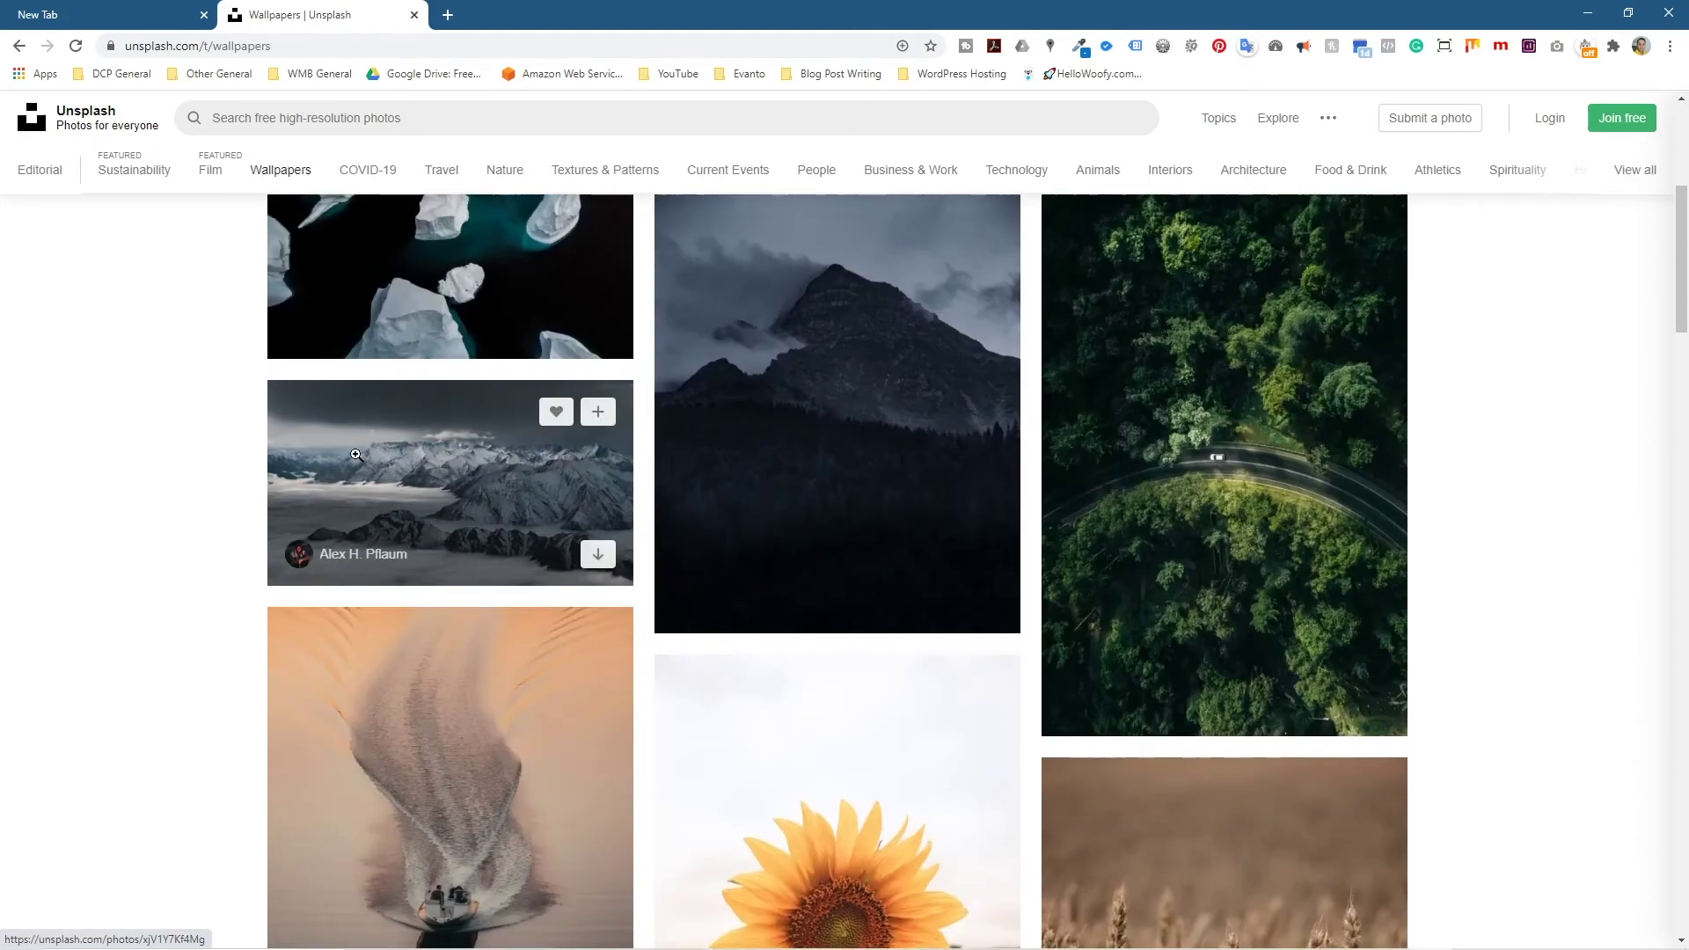
{"action": "left_click", "coordinate": [437, 470]}
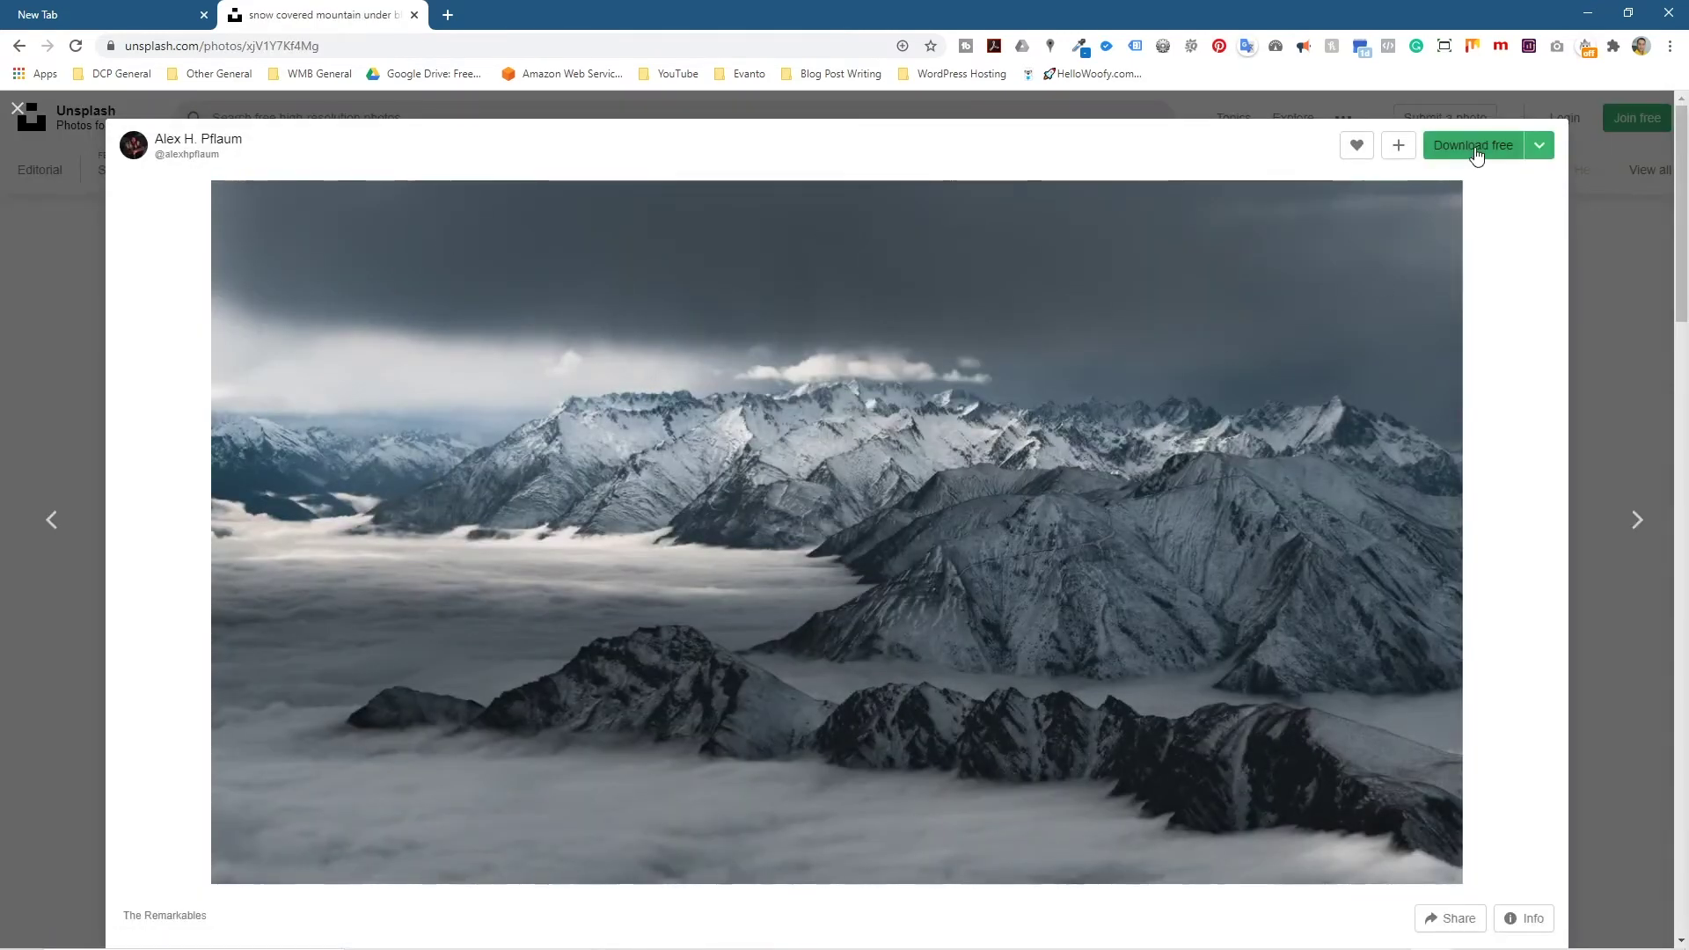
{"action": "left_click", "coordinate": [1438, 145]}
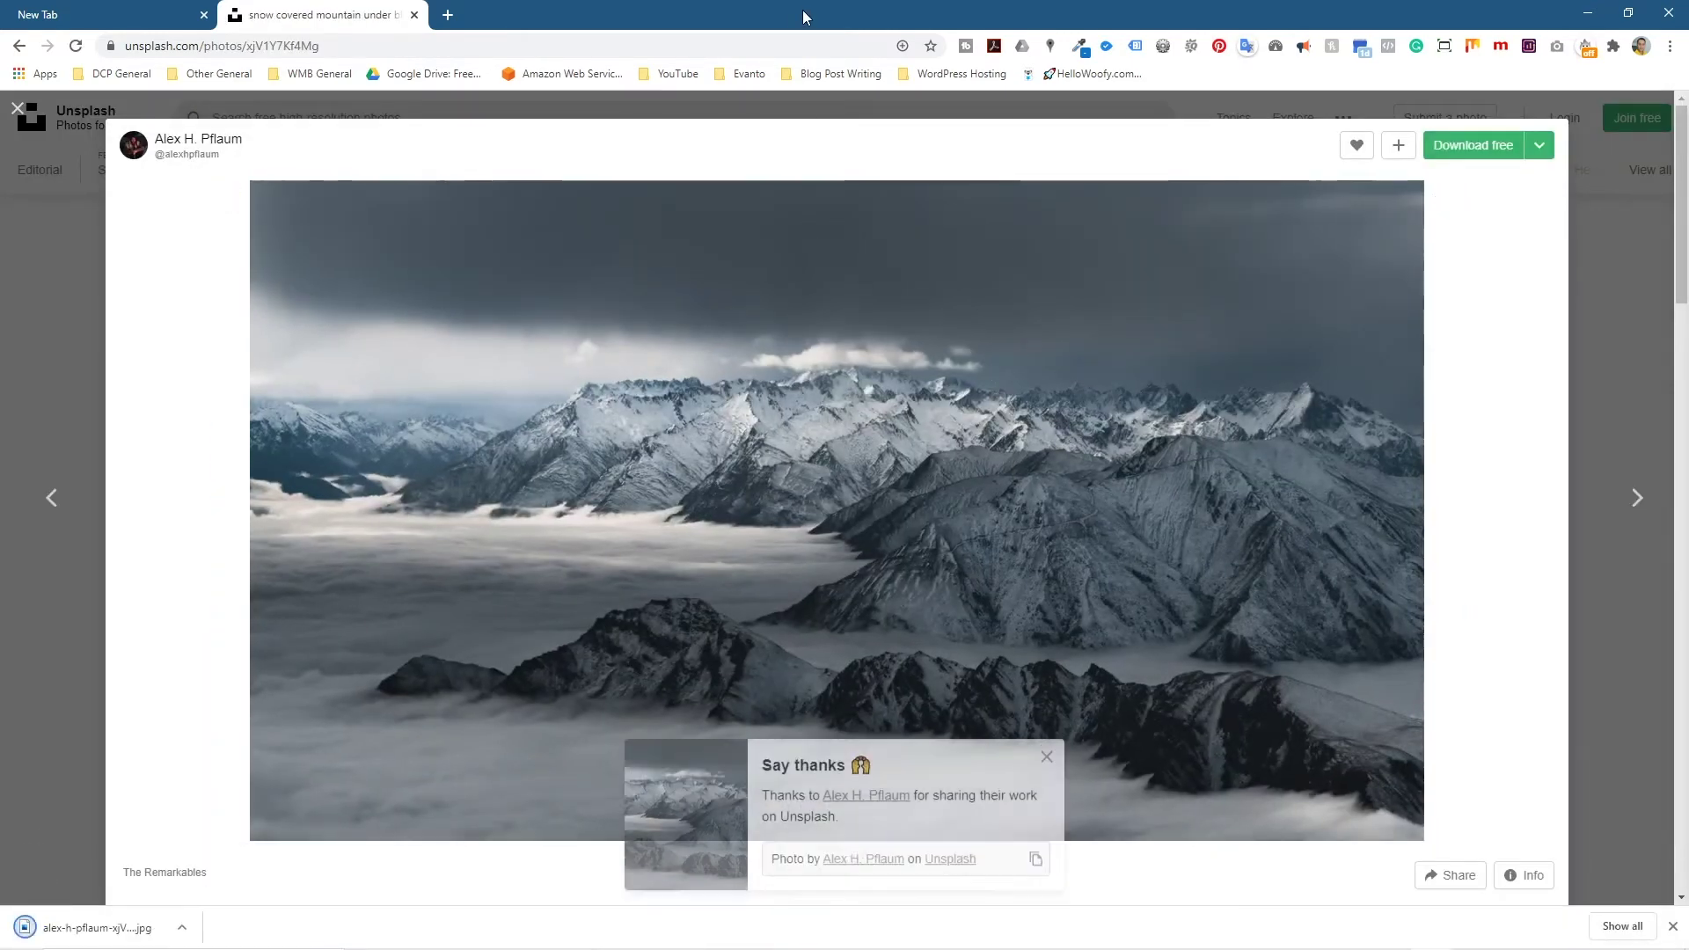
Snap Chrome beside the folder and drag the photo into 'google chrome backgrounds'
{"action": "left_click_drag", "start_coordinate": [789, 14], "coordinate": [5, 94]}
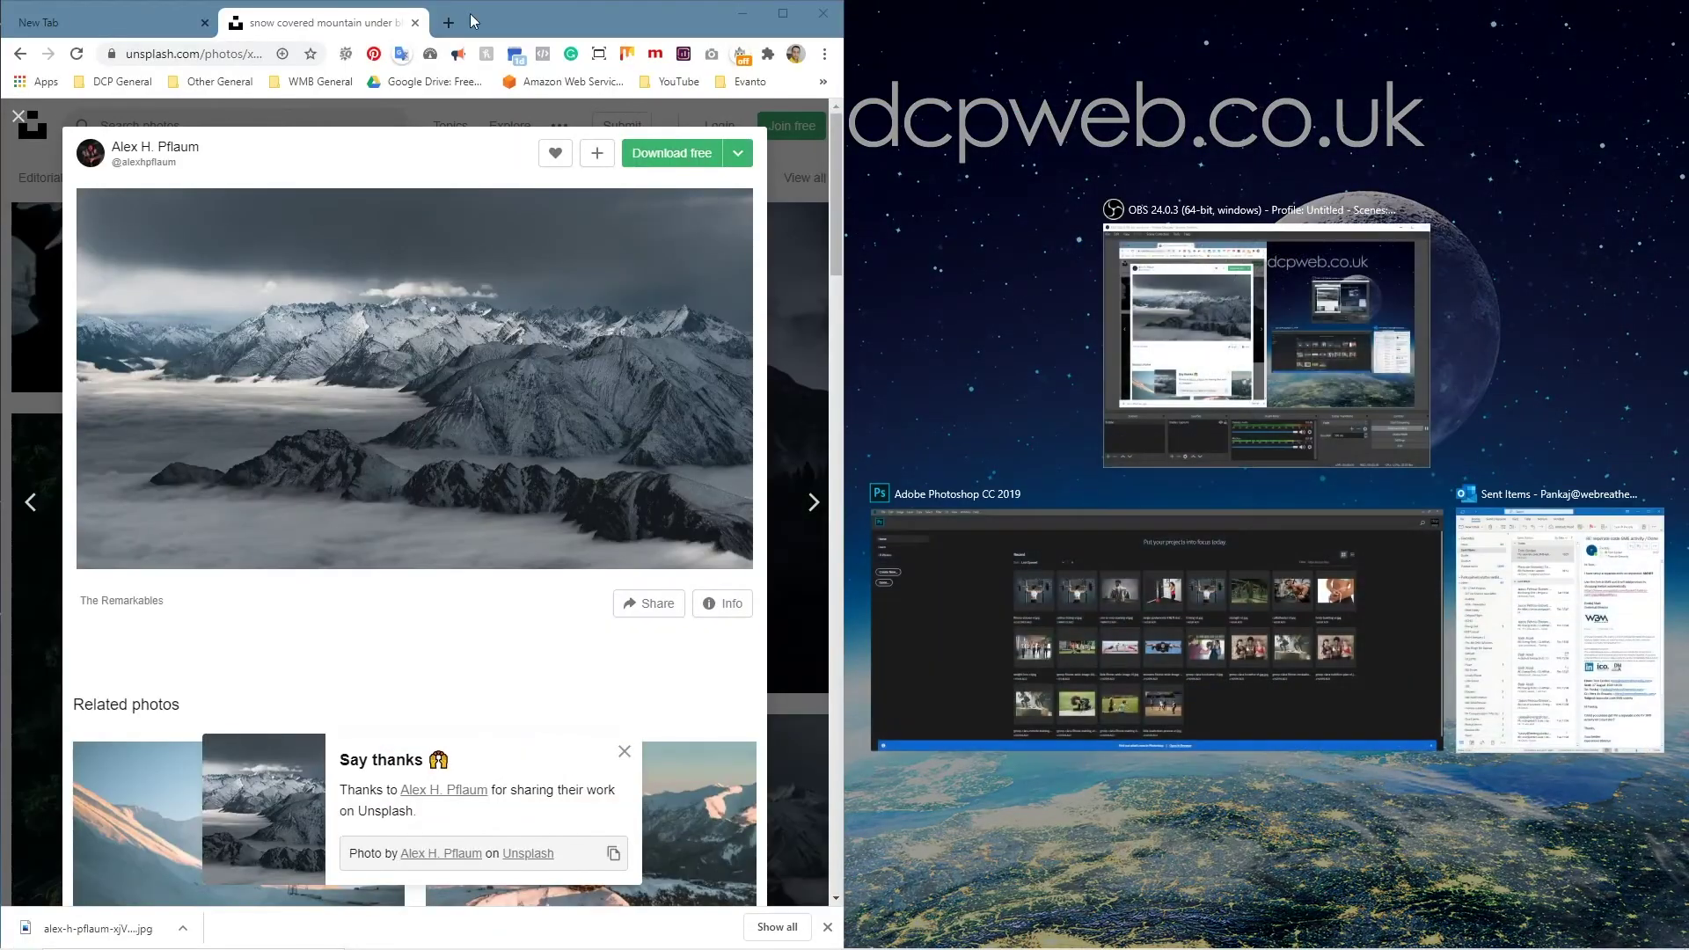
{"action": "left_click", "coordinate": [1227, 207]}
{"action": "double_click", "coordinate": [1636, 40]}
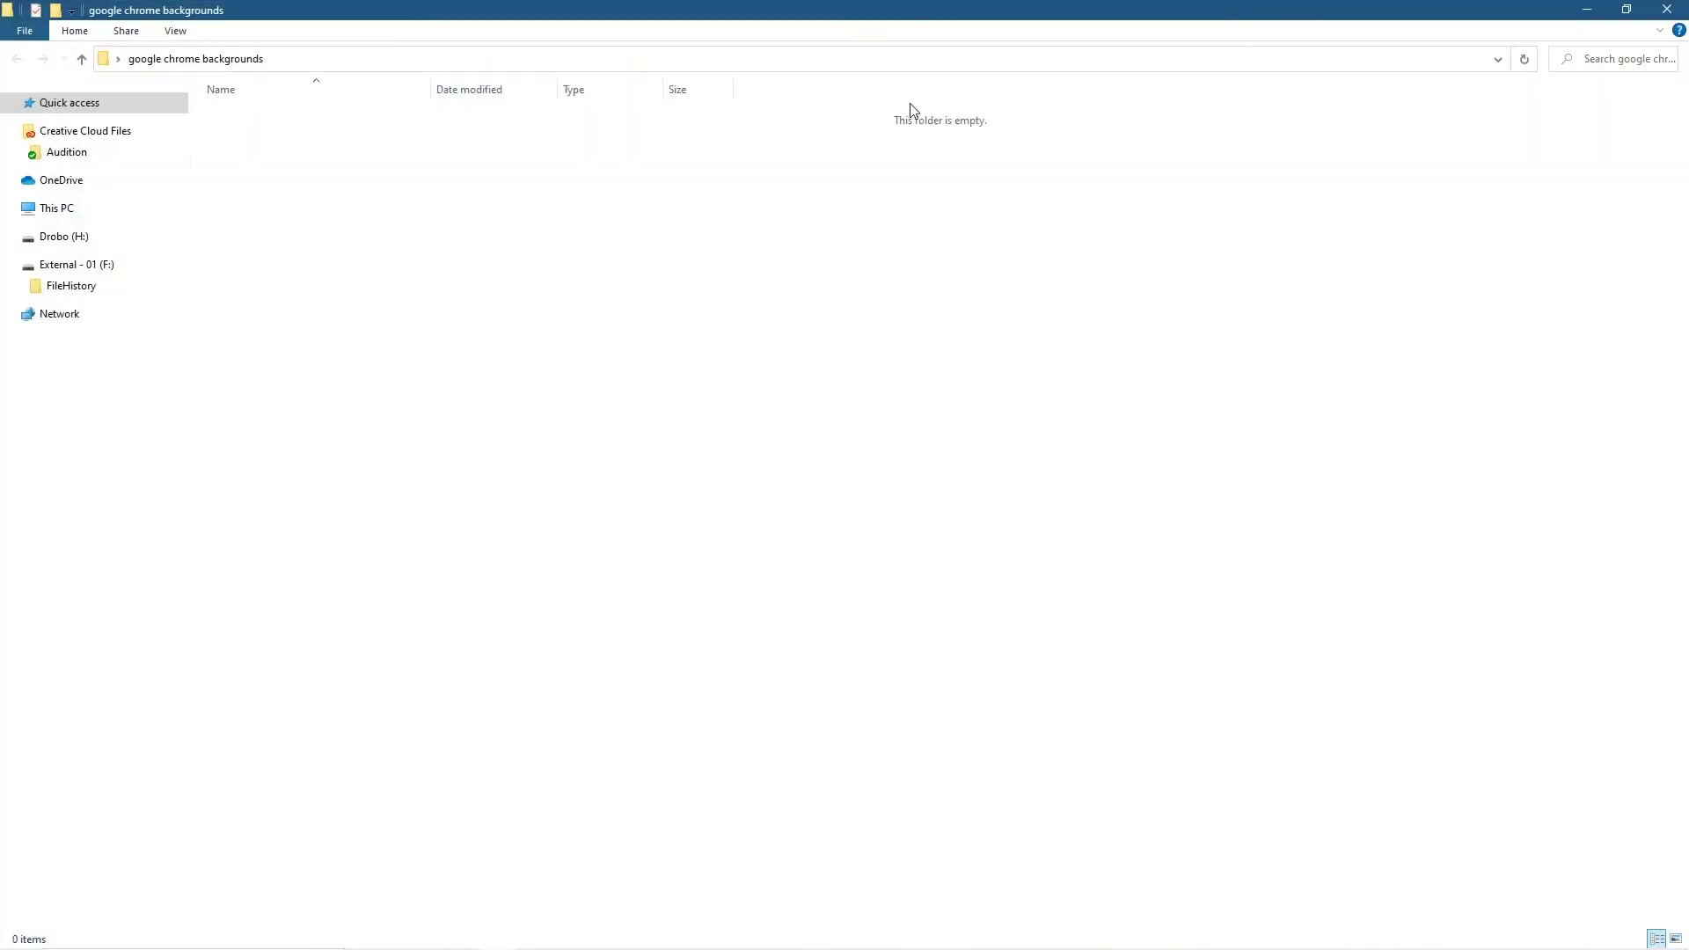
{"action": "key", "text": "super+Right"}
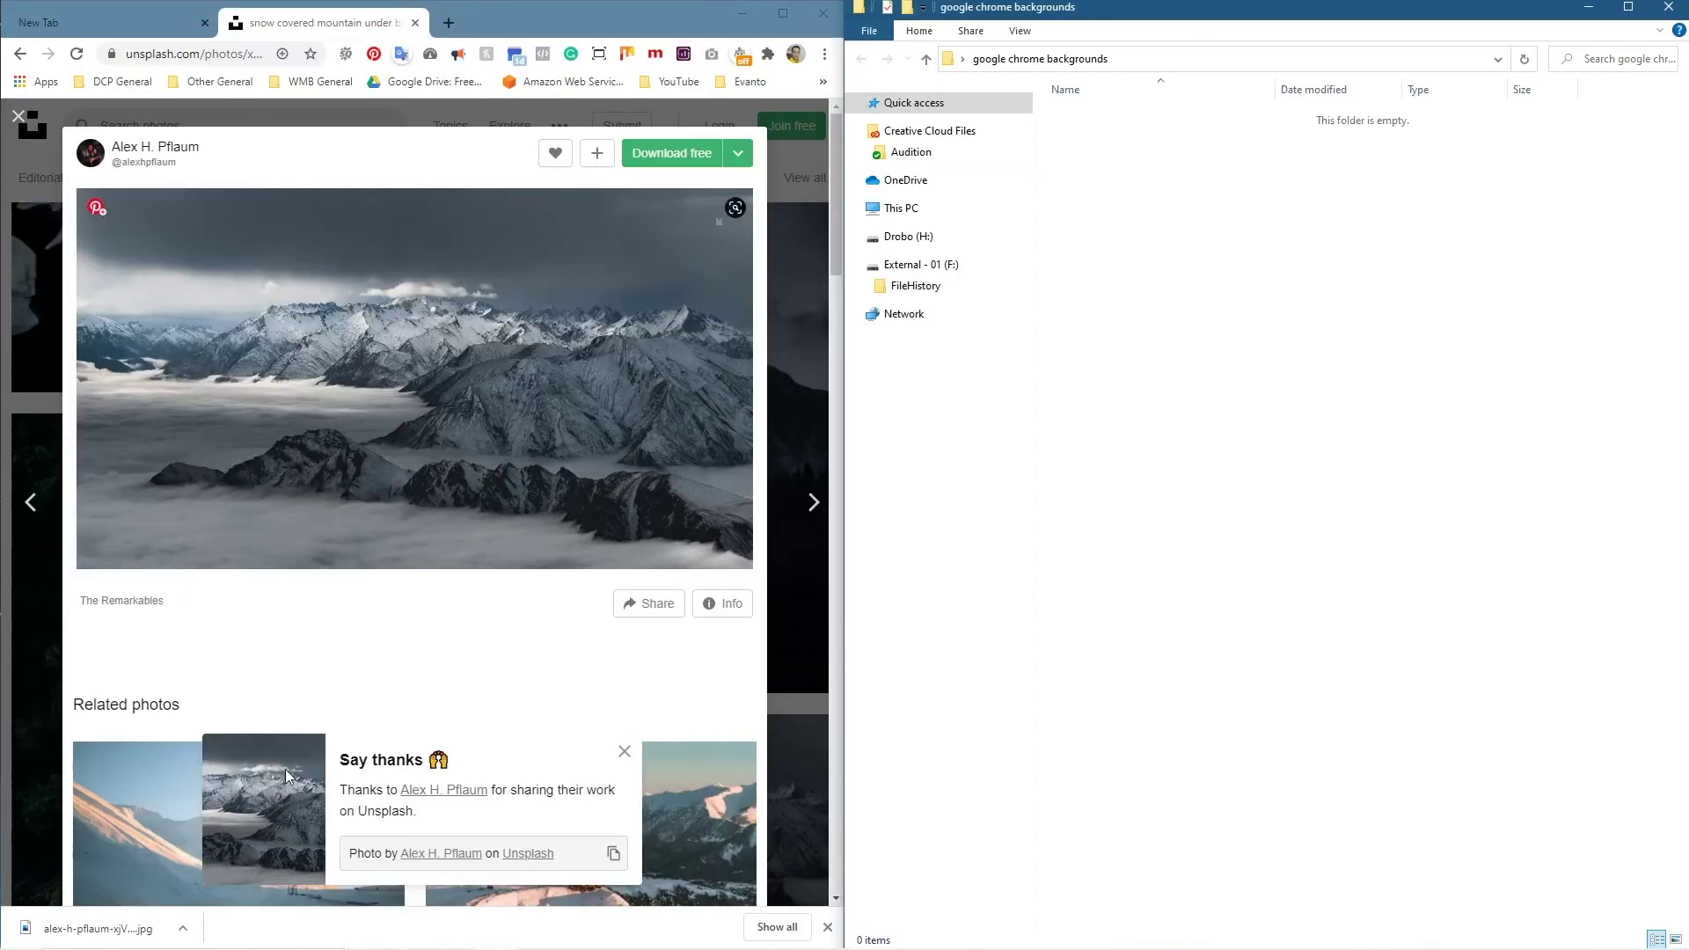
{"action": "left_click_drag", "start_coordinate": [101, 933], "coordinate": [1205, 379]}
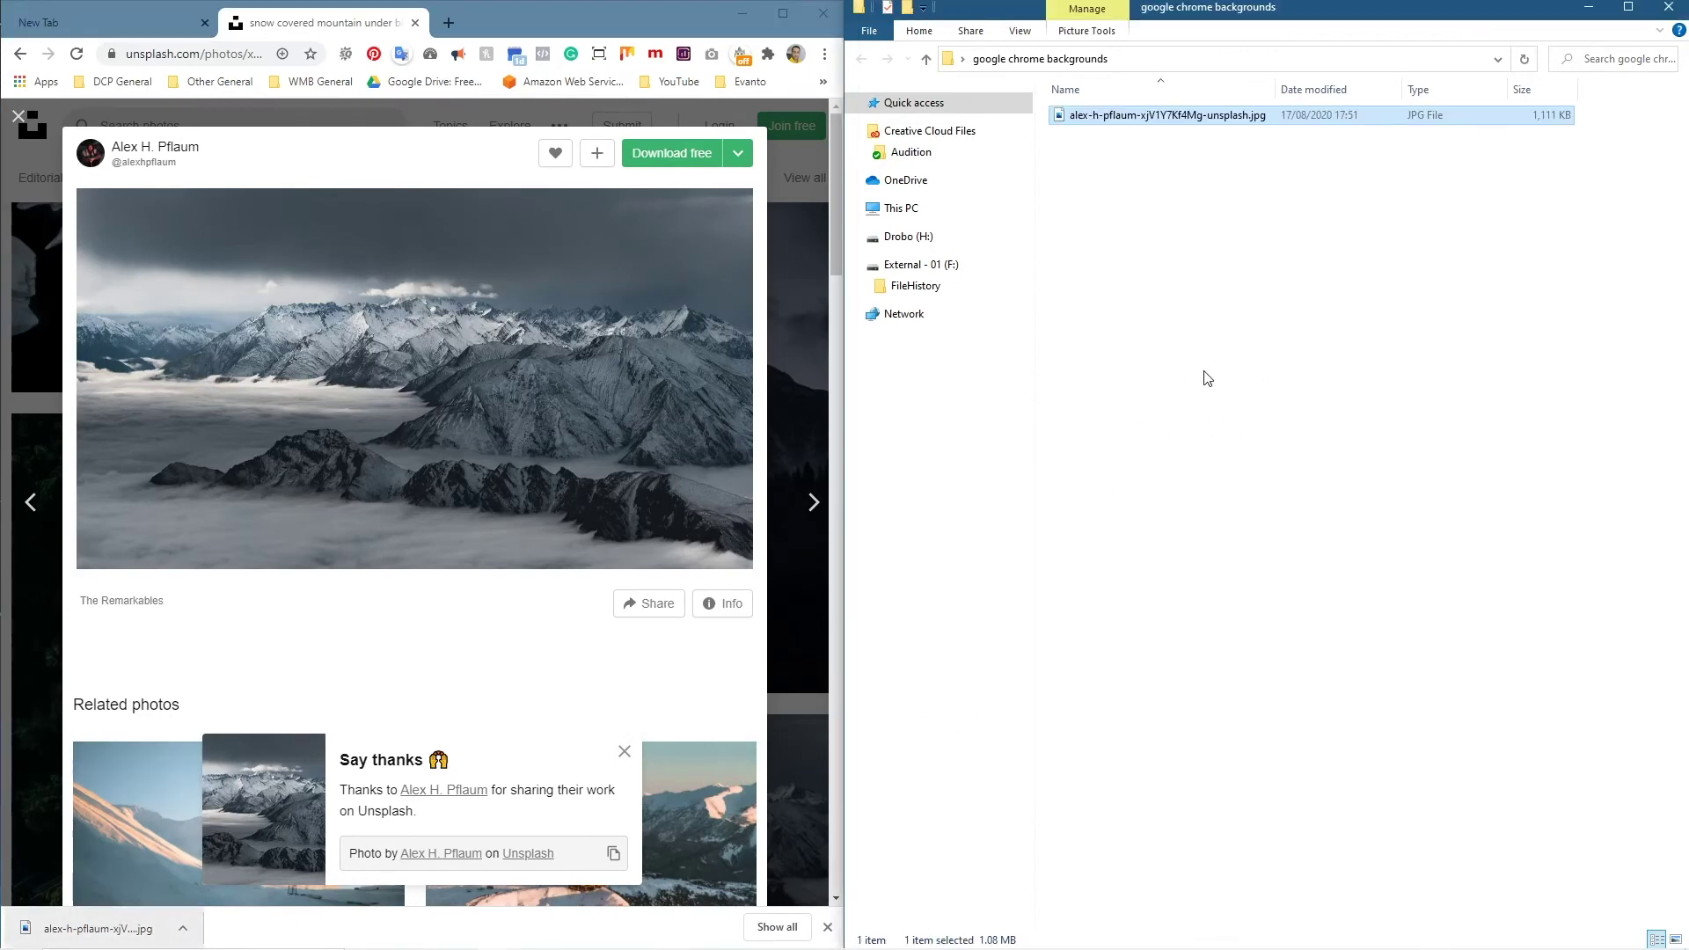
{"action": "left_click", "coordinate": [803, 16]}
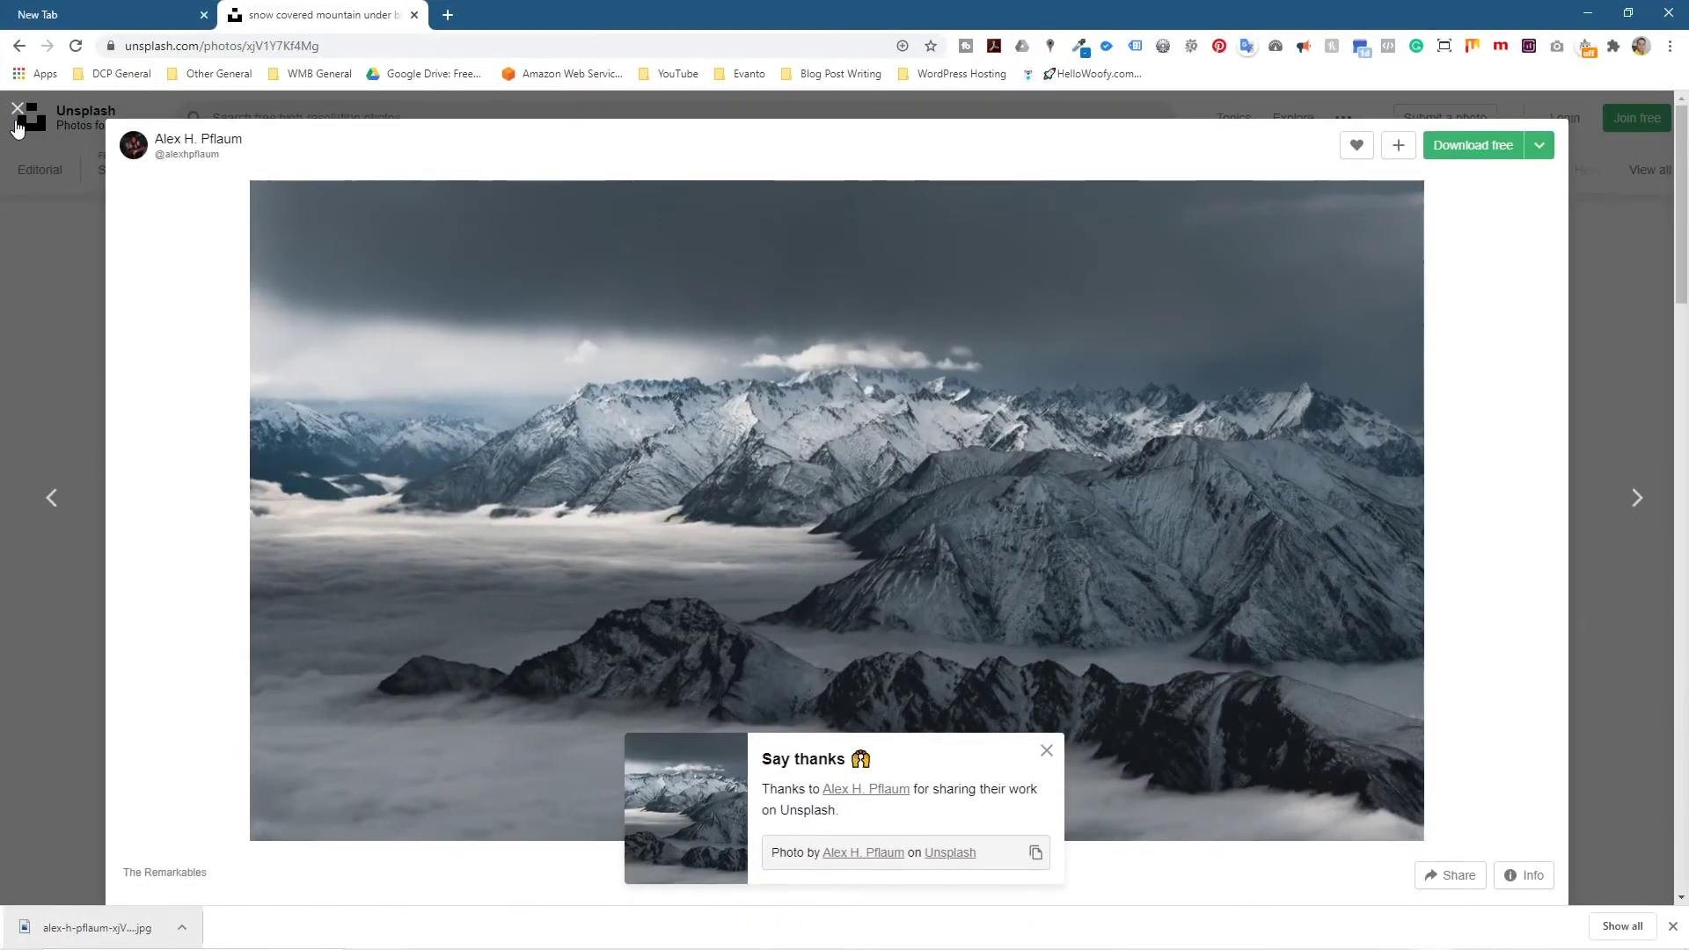
{"action": "left_click", "coordinate": [18, 116]}
{"action": "scroll", "coordinate": [155, 461], "scroll_direction": "down", "scroll_amount": 5}
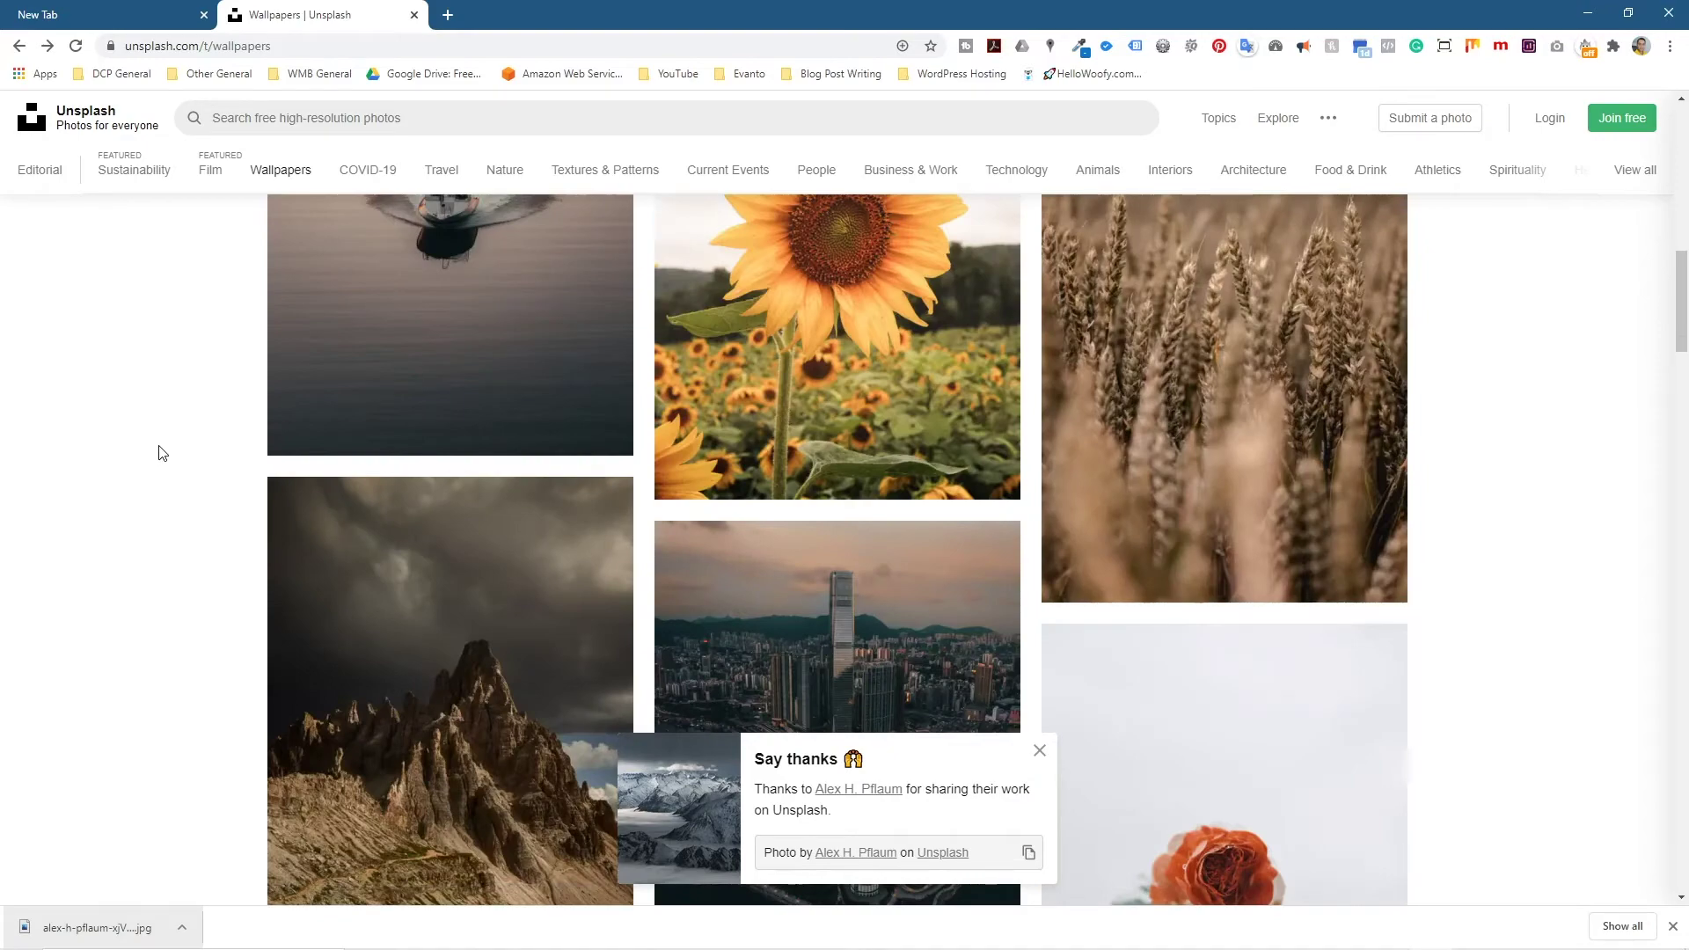
{"action": "scroll", "coordinate": [159, 453], "scroll_direction": "down", "scroll_amount": 3}
{"action": "scroll", "coordinate": [160, 452], "scroll_direction": "down", "scroll_amount": 3}
{"action": "scroll", "coordinate": [159, 452], "scroll_direction": "down", "scroll_amount": 1}
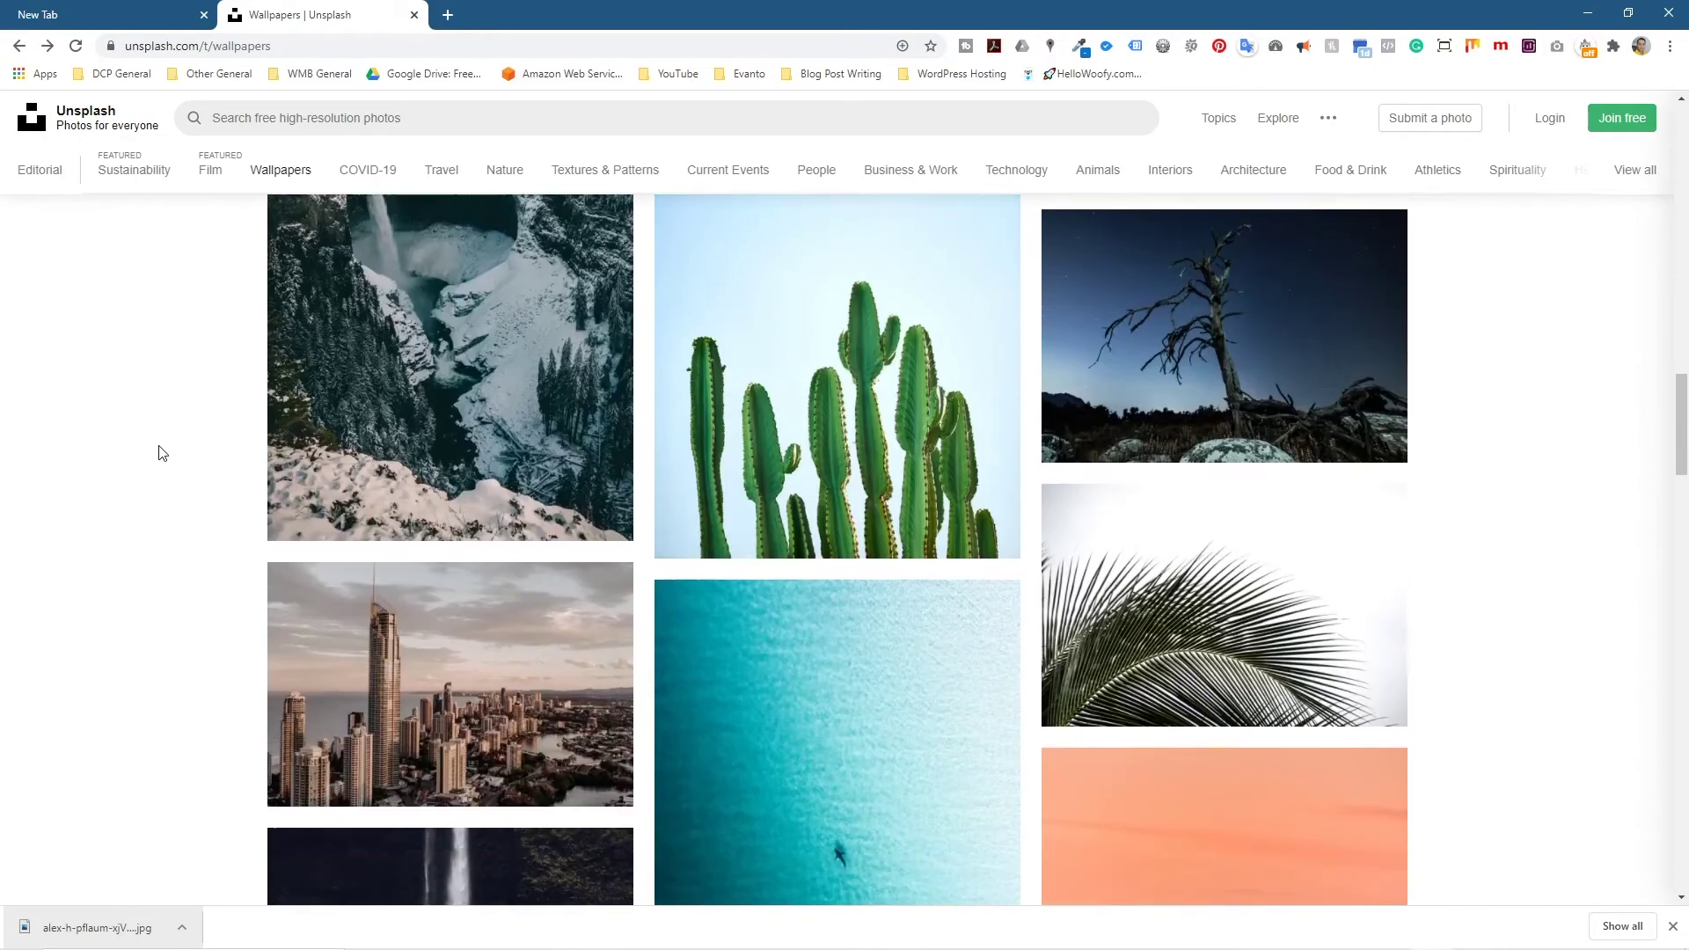
{"action": "scroll", "coordinate": [159, 452], "scroll_direction": "down", "scroll_amount": 1}
{"action": "scroll", "coordinate": [159, 452], "scroll_direction": "down", "scroll_amount": 1}
{"action": "scroll", "coordinate": [159, 452], "scroll_direction": "down", "scroll_amount": 3}
{"action": "scroll", "coordinate": [158, 453], "scroll_direction": "down", "scroll_amount": 4}
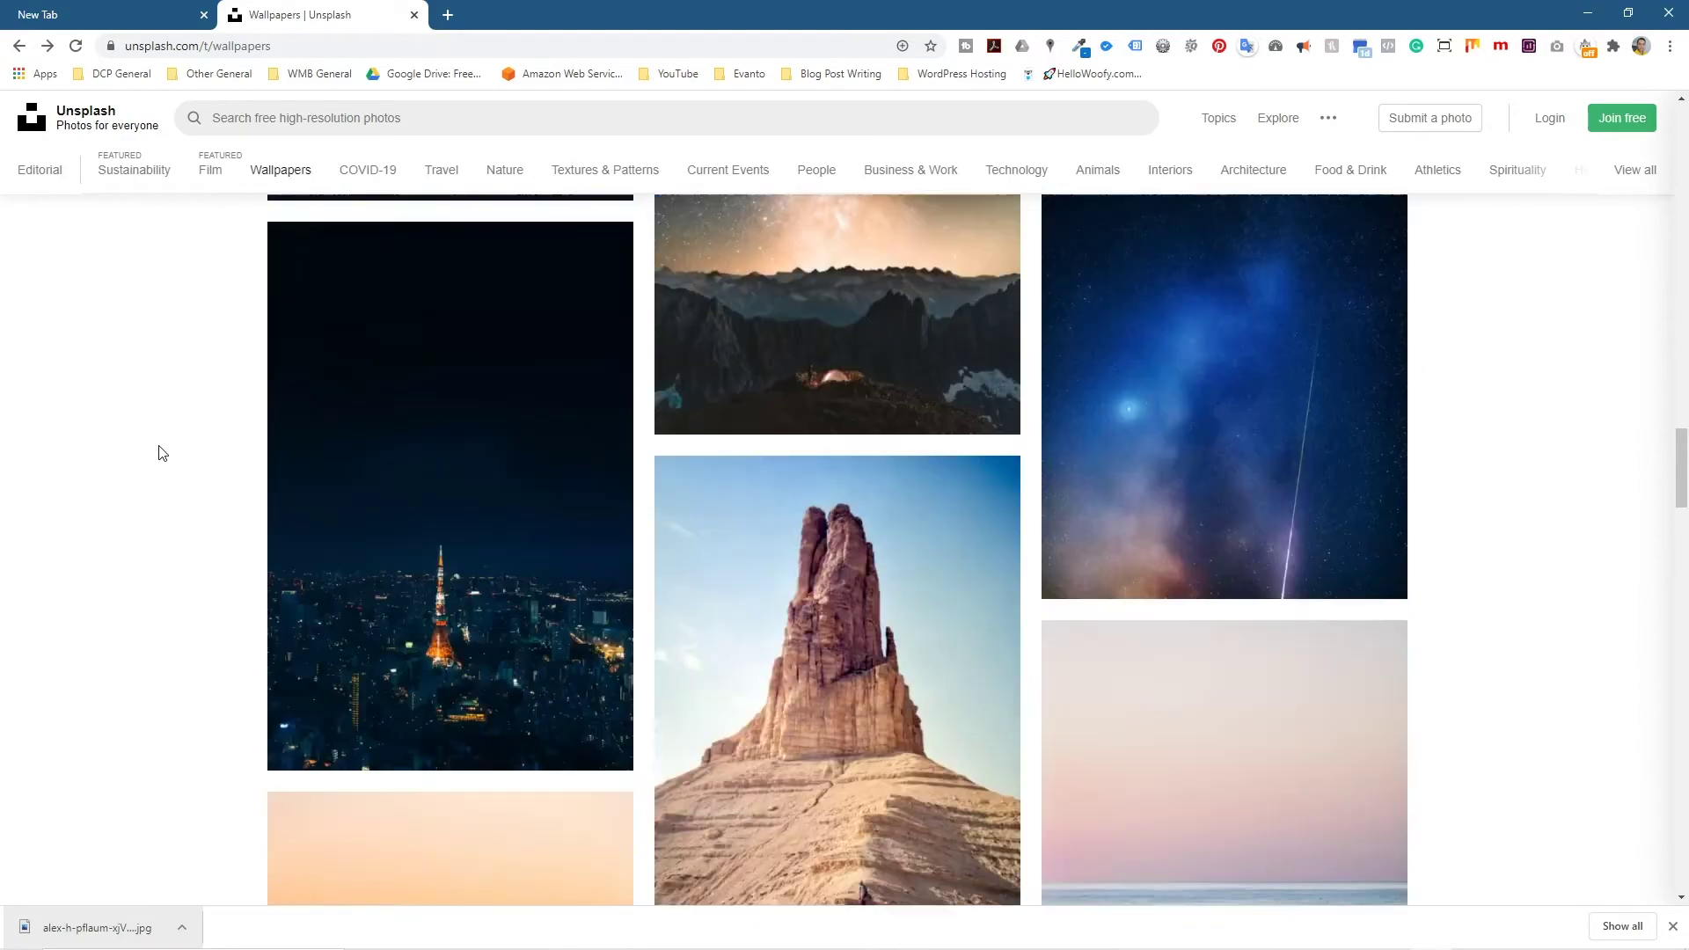
{"action": "scroll", "coordinate": [159, 452], "scroll_direction": "down", "scroll_amount": 2}
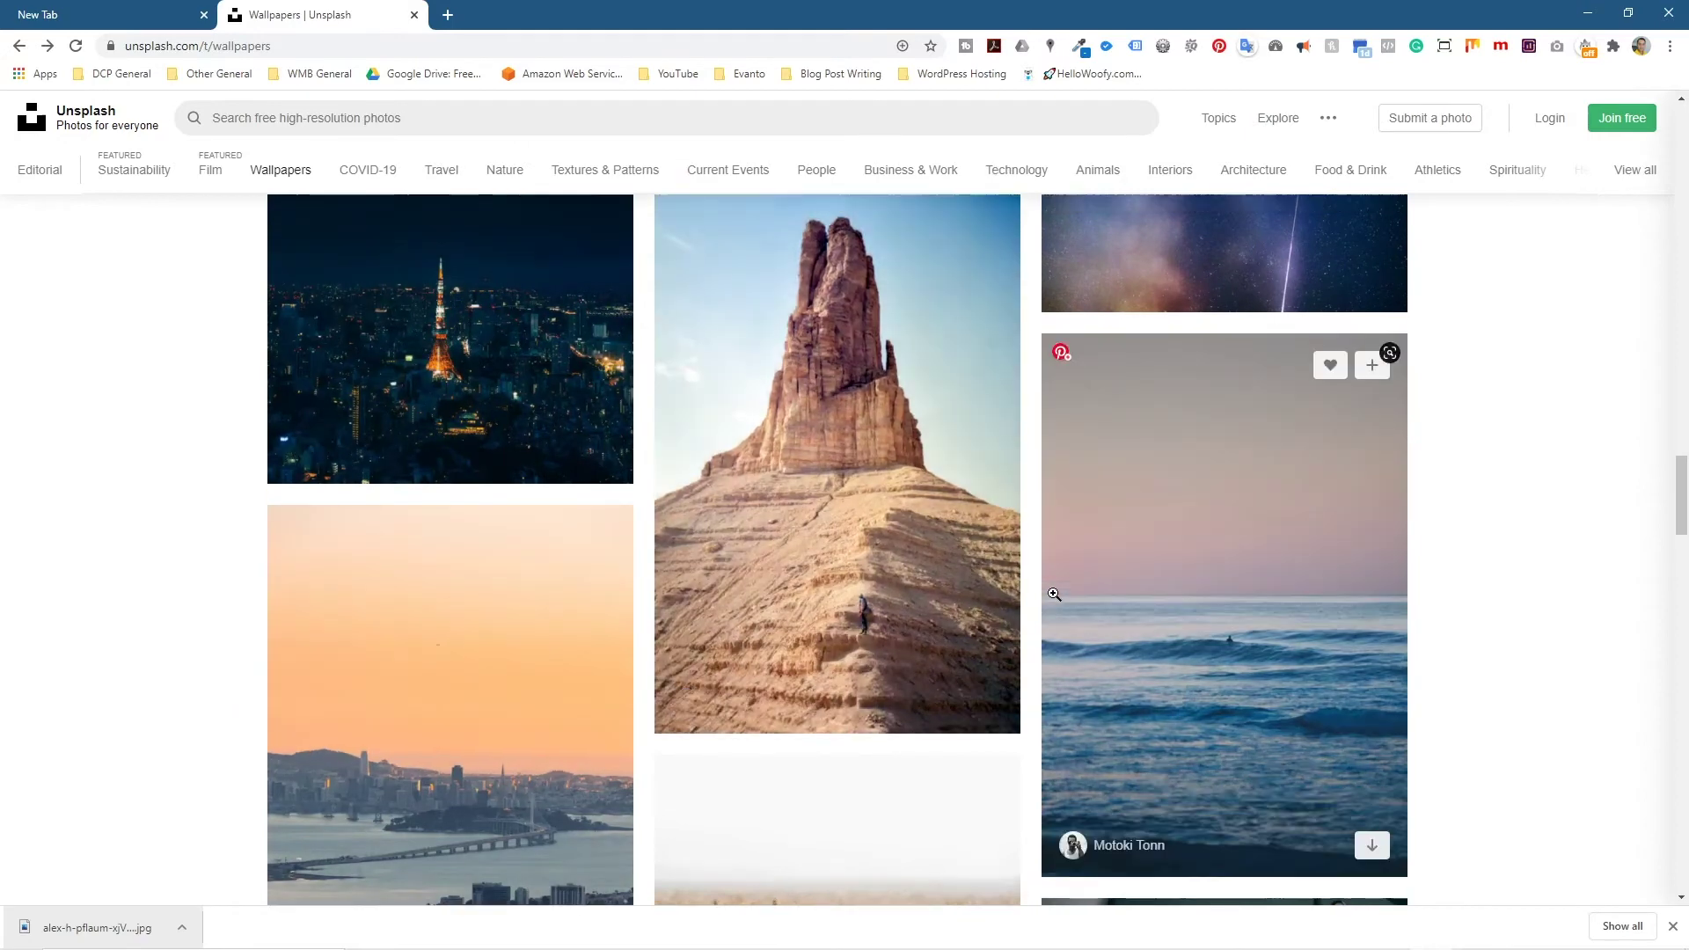
{"action": "scroll", "coordinate": [1226, 395], "scroll_direction": "up", "scroll_amount": 2}
{"action": "scroll", "coordinate": [669, 672], "scroll_direction": "down", "scroll_amount": 5}
{"action": "scroll", "coordinate": [620, 660], "scroll_direction": "down", "scroll_amount": 1}
{"action": "scroll", "coordinate": [620, 660], "scroll_direction": "down", "scroll_amount": 2}
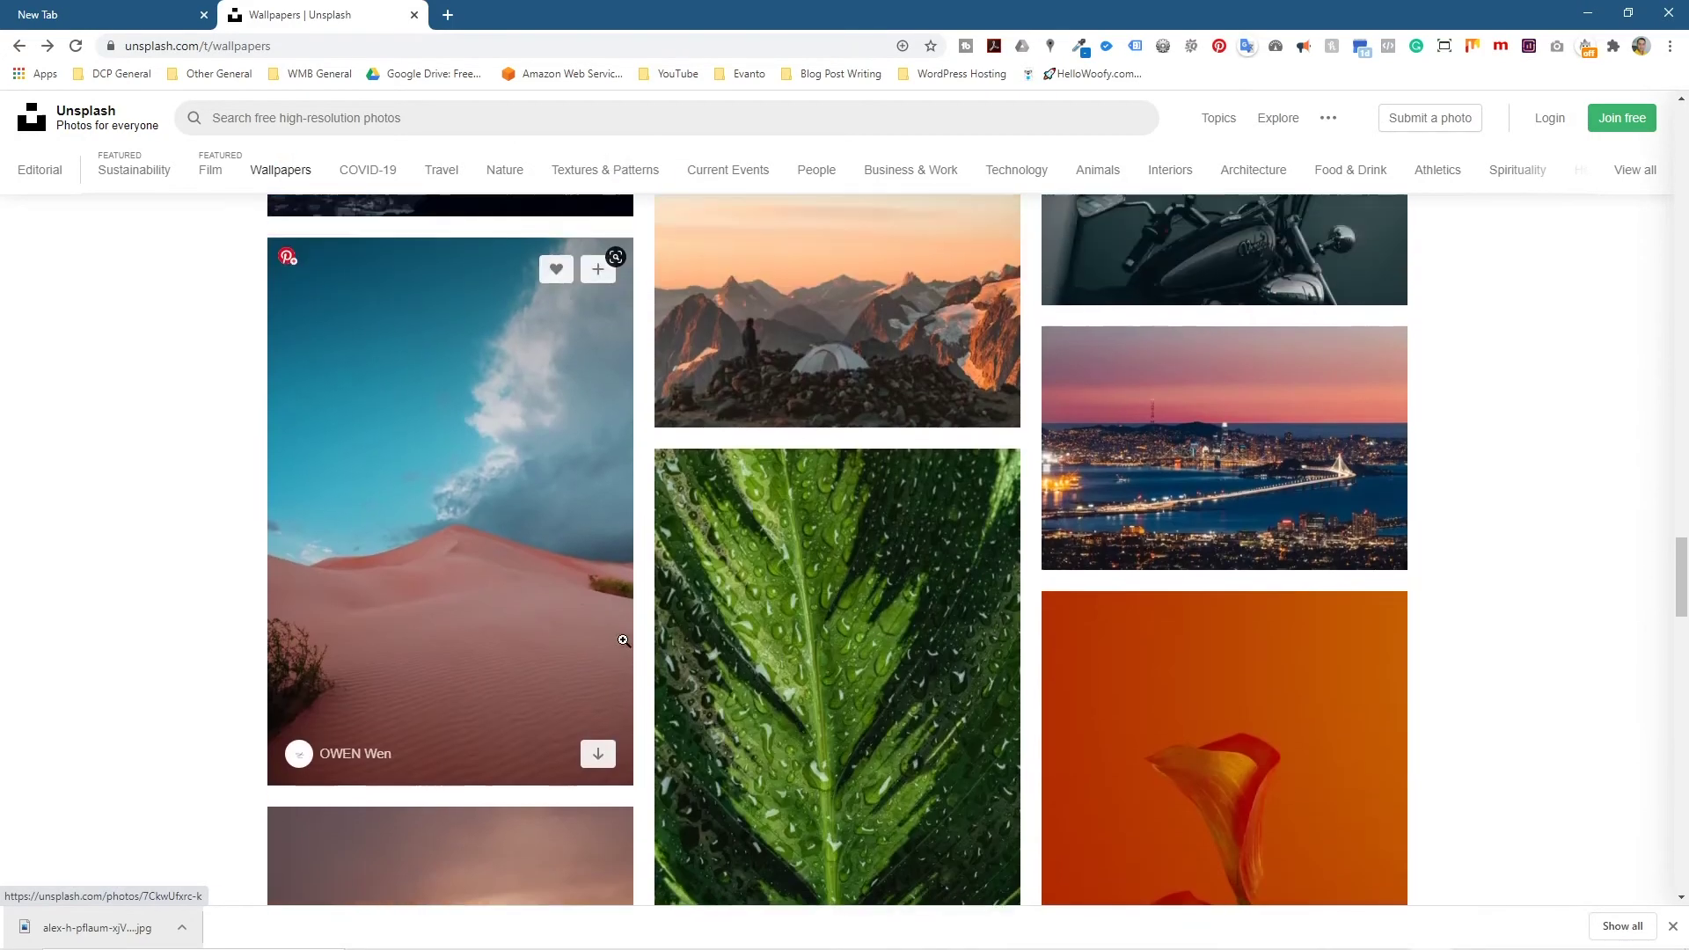
Download the night city skyline photo into the backgrounds folder, then close the Unsplash tab
{"action": "left_click", "coordinate": [1196, 474]}
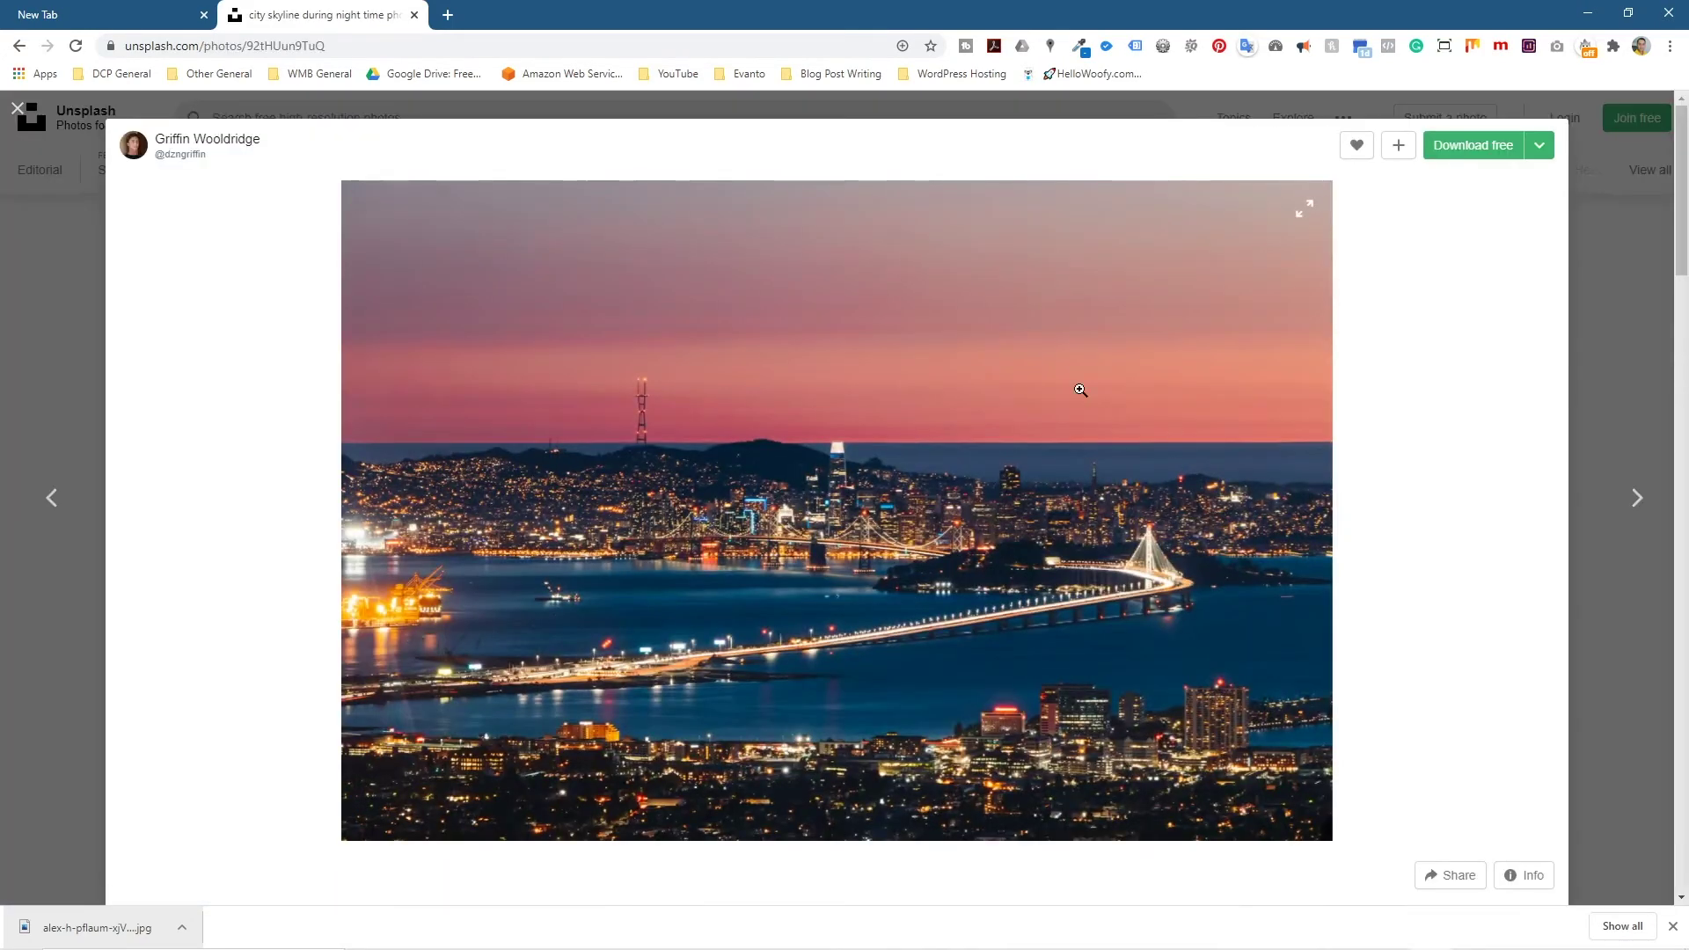
{"action": "left_click", "coordinate": [1437, 152]}
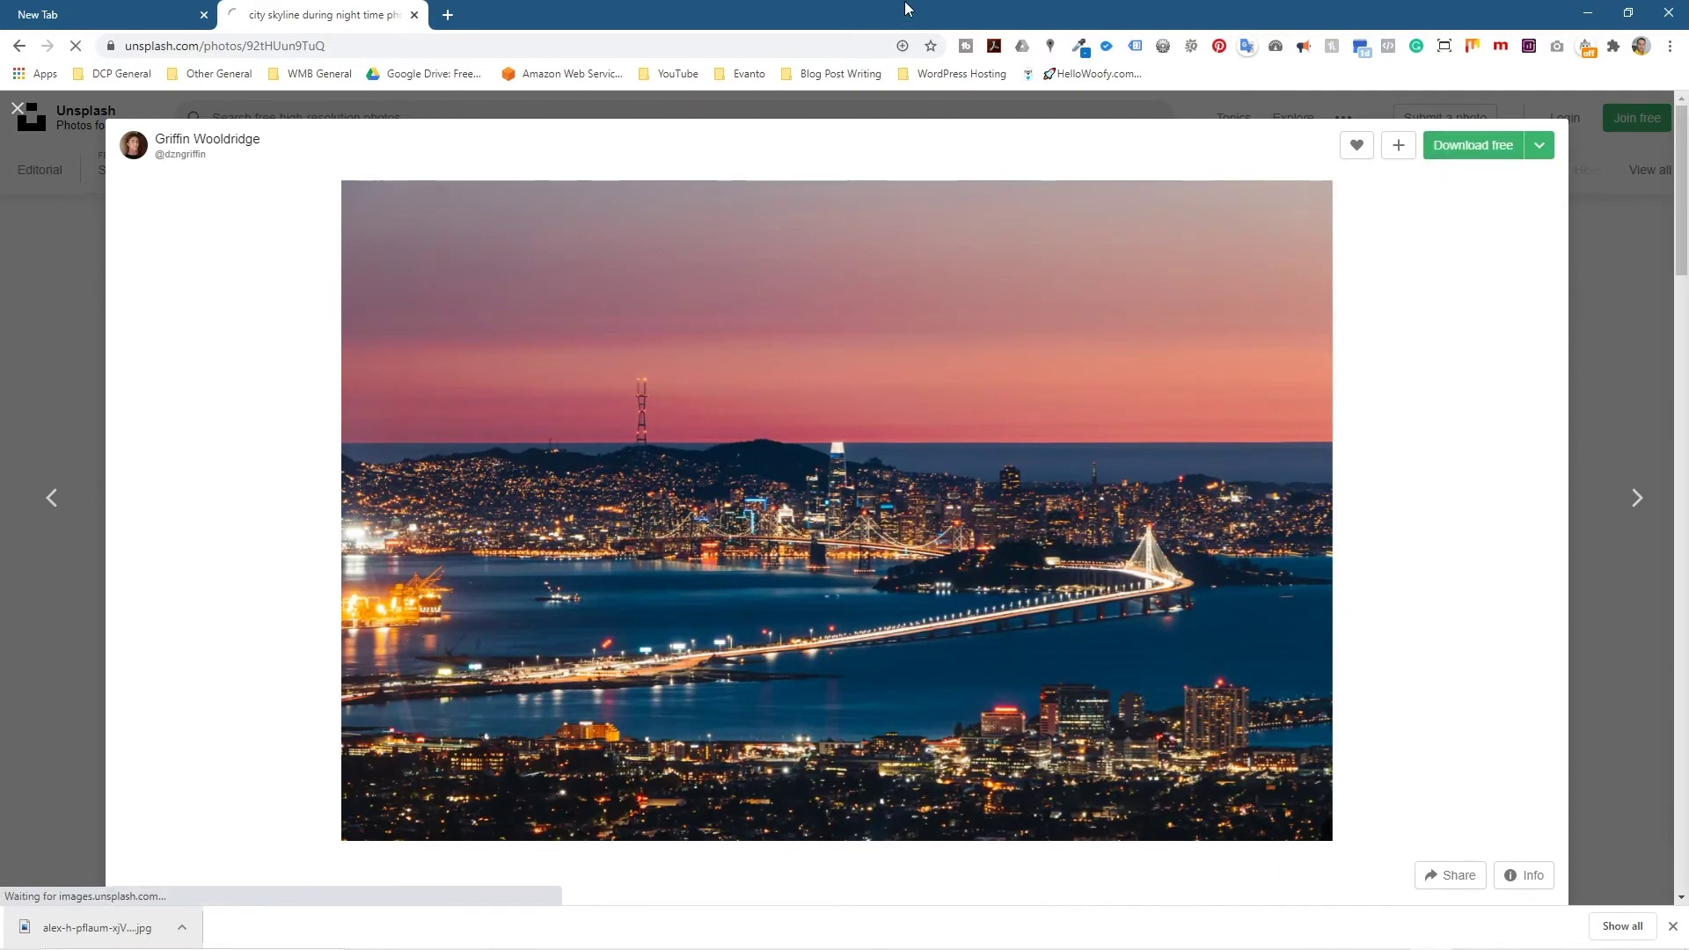
{"action": "key", "text": "super+Left"}
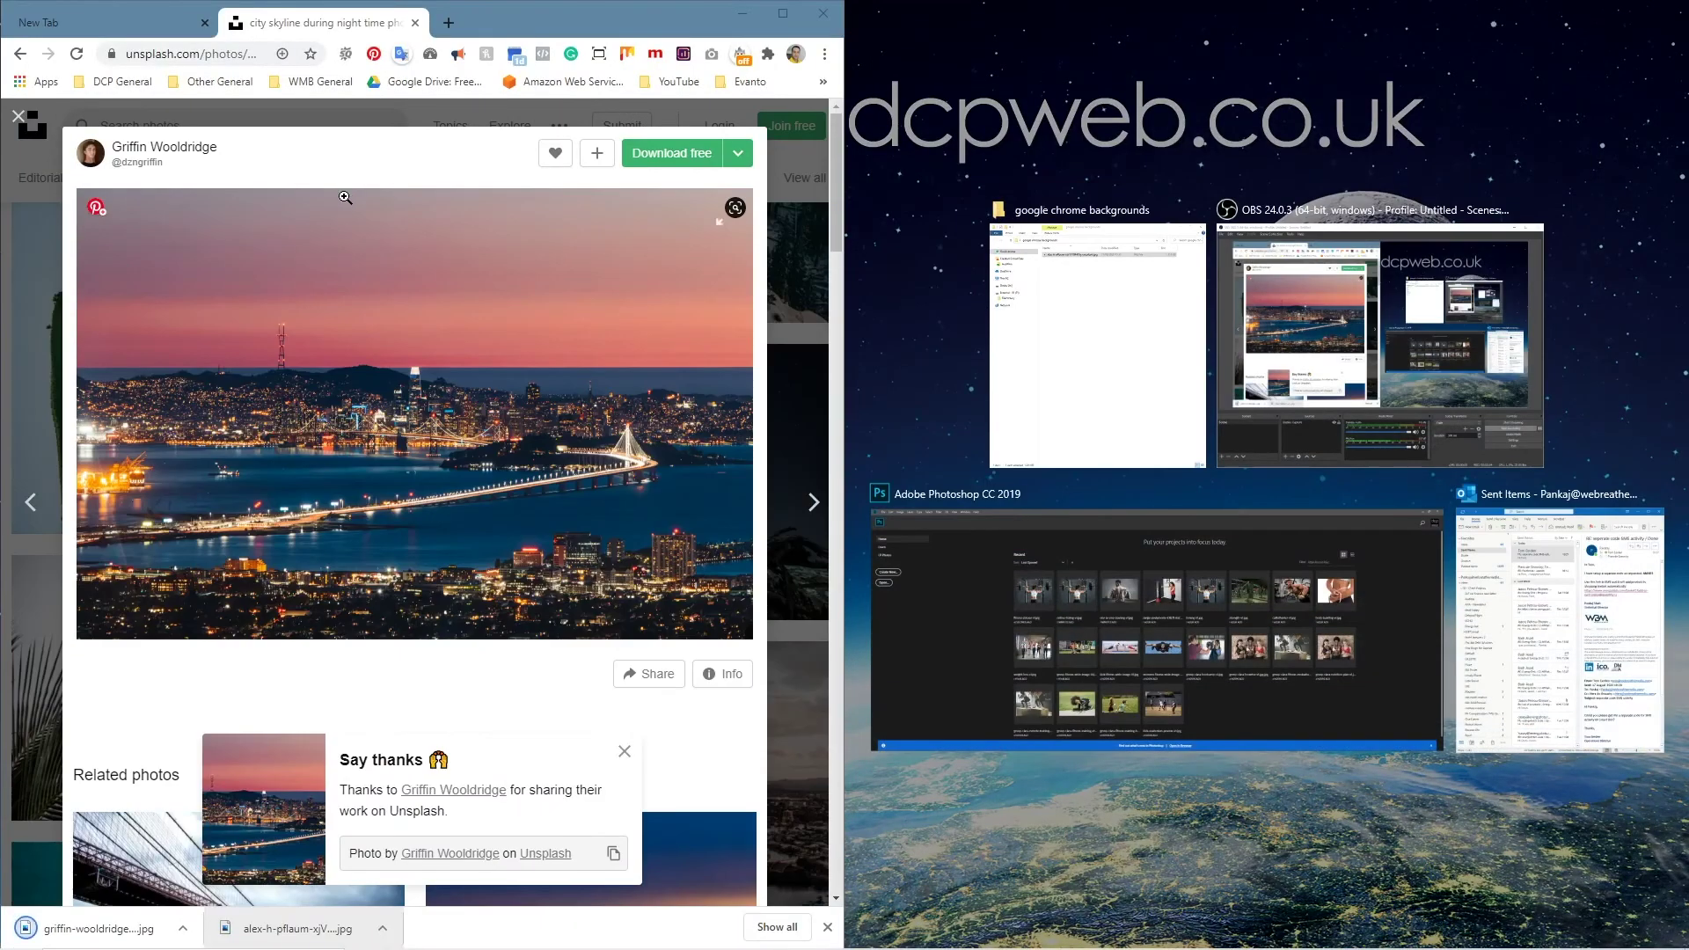
{"action": "key", "text": "Return"}
{"action": "left_click_drag", "start_coordinate": [98, 928], "coordinate": [1272, 410]}
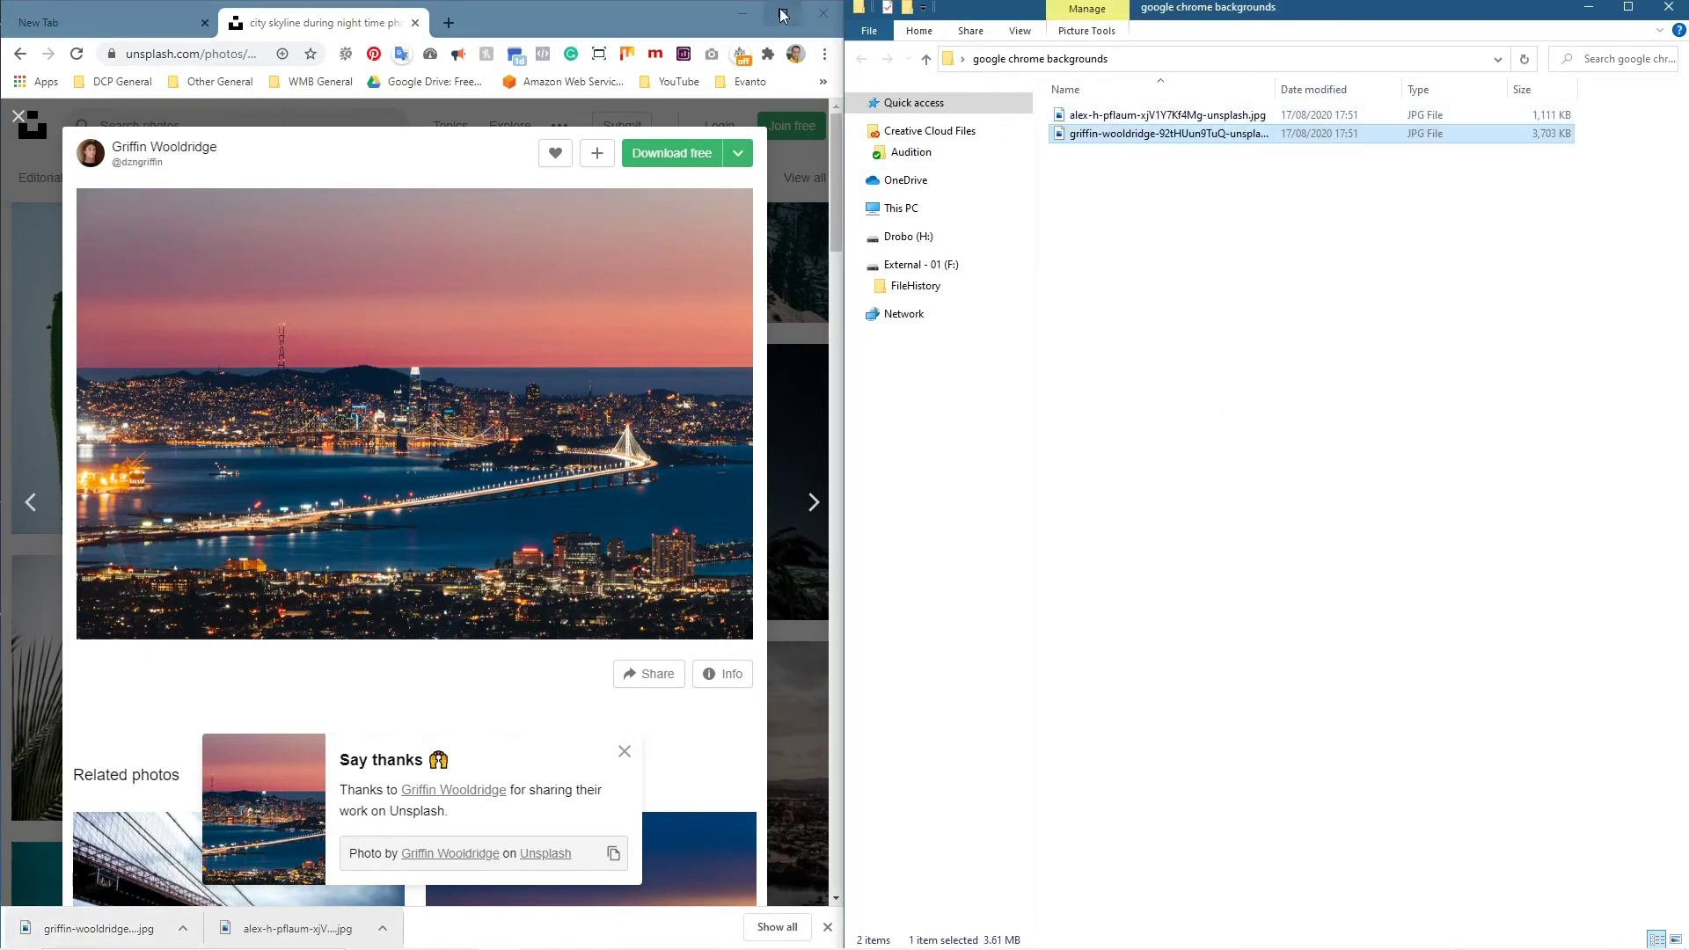
{"action": "left_click", "coordinate": [783, 12]}
{"action": "left_click", "coordinate": [412, 15]}
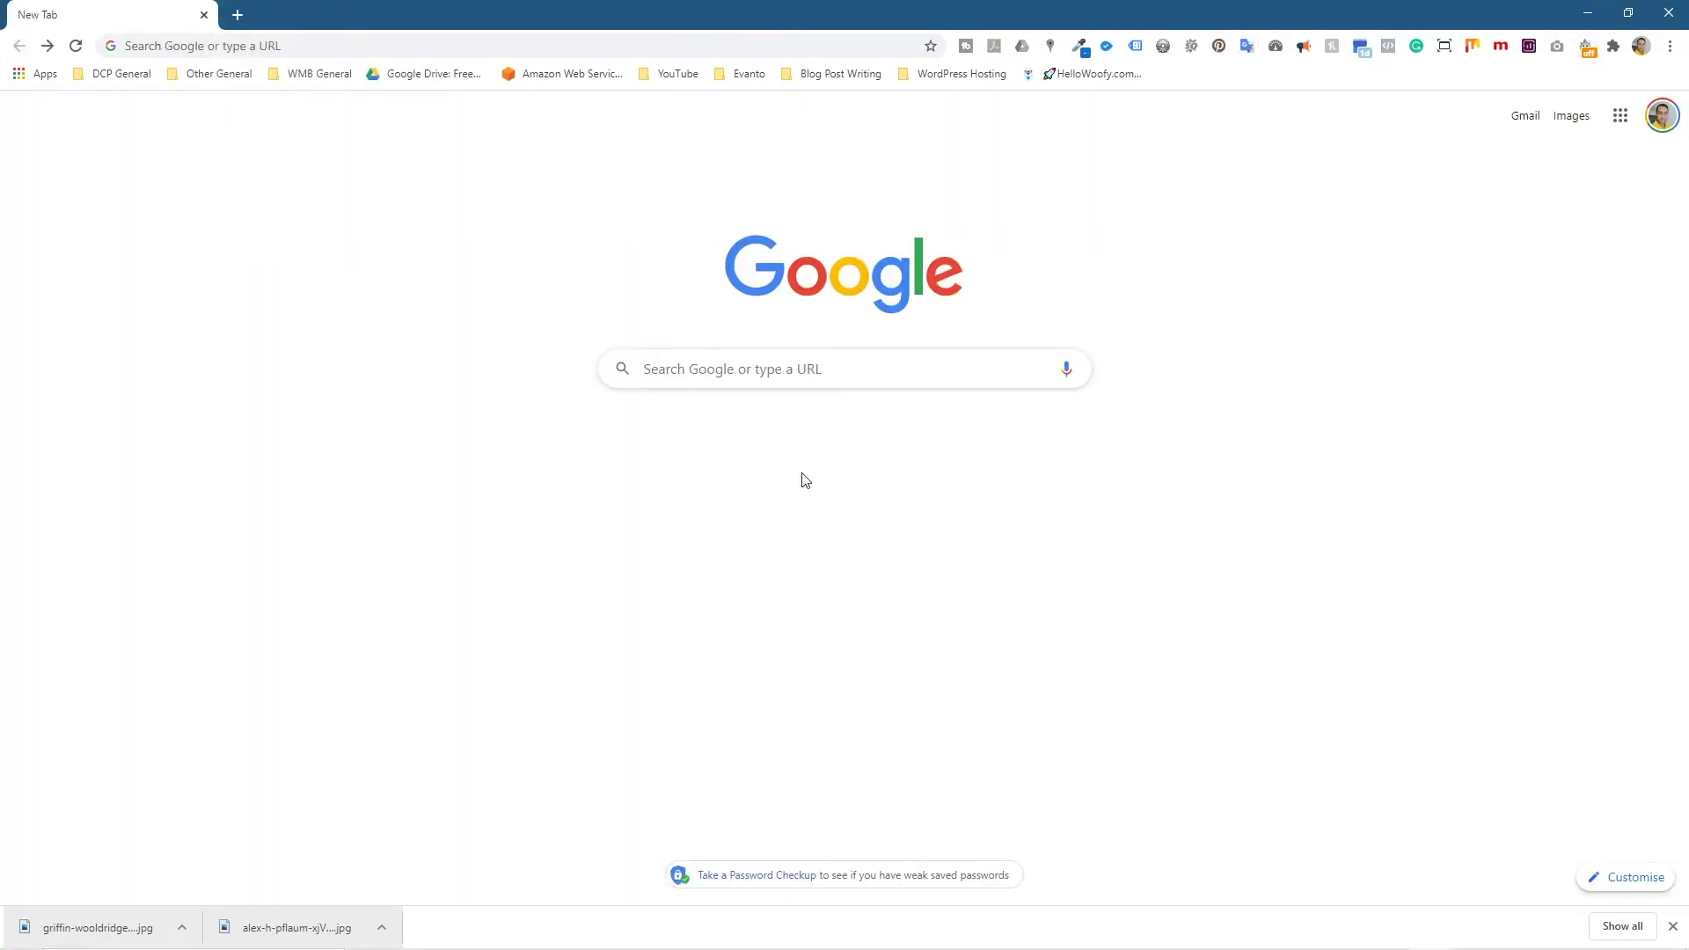
Upload the alex-h-pflaum jpg from Desktop > google chrome backgrounds as the background
{"action": "left_click", "coordinate": [1670, 929]}
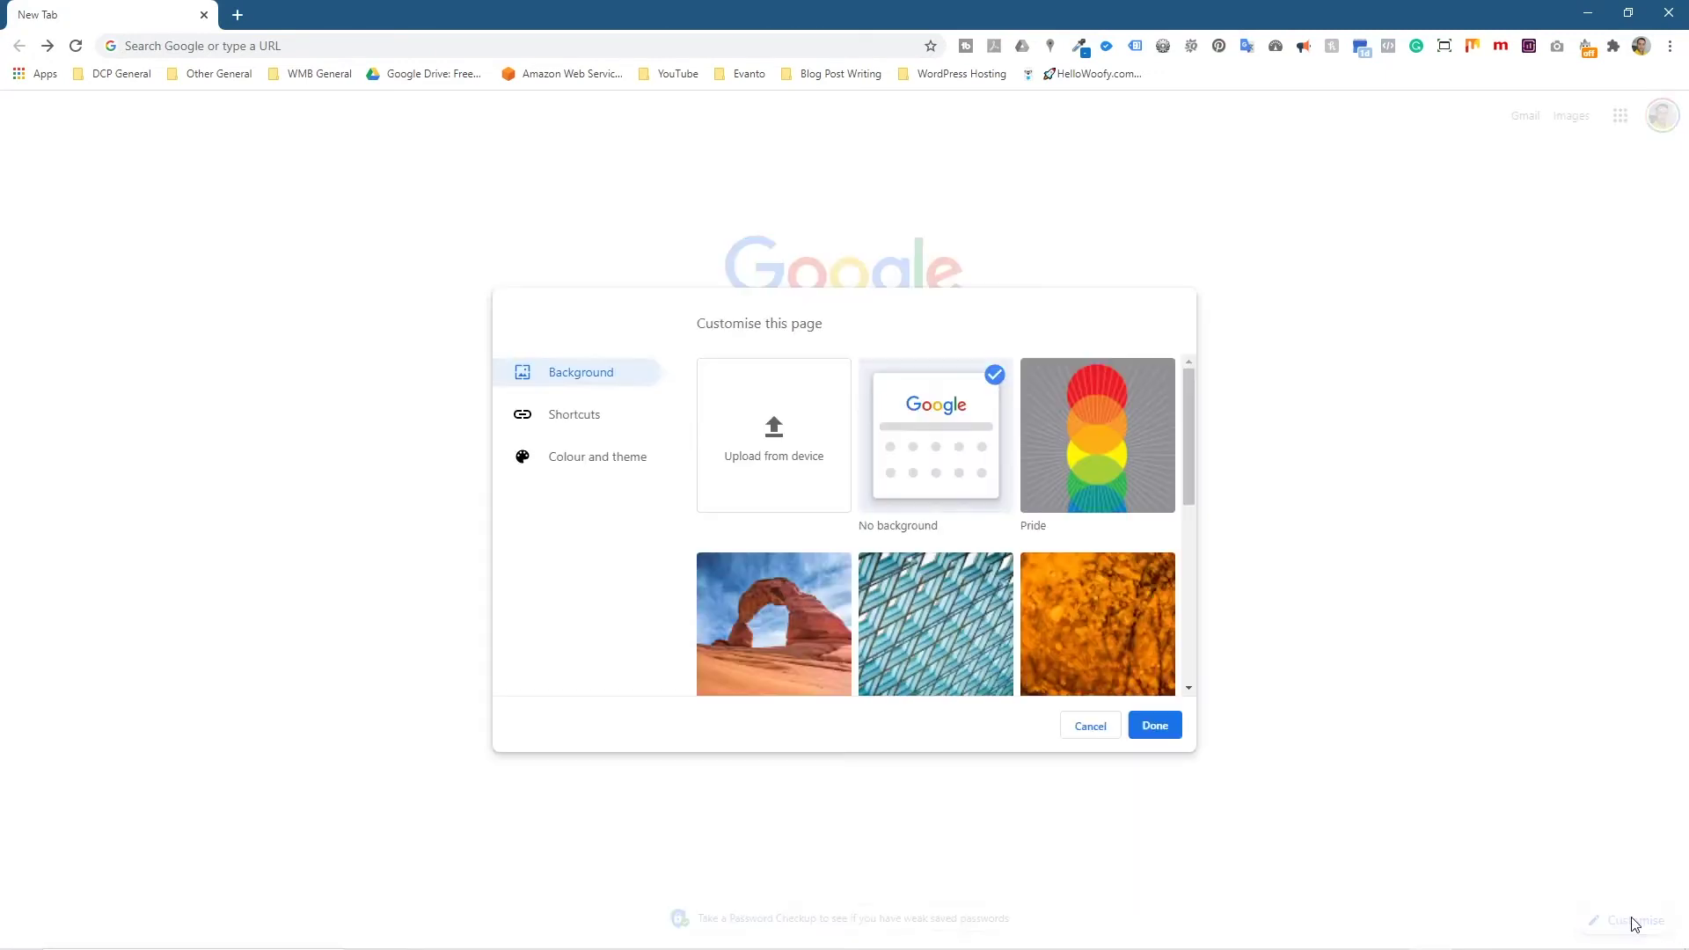
{"action": "left_click", "coordinate": [773, 434]}
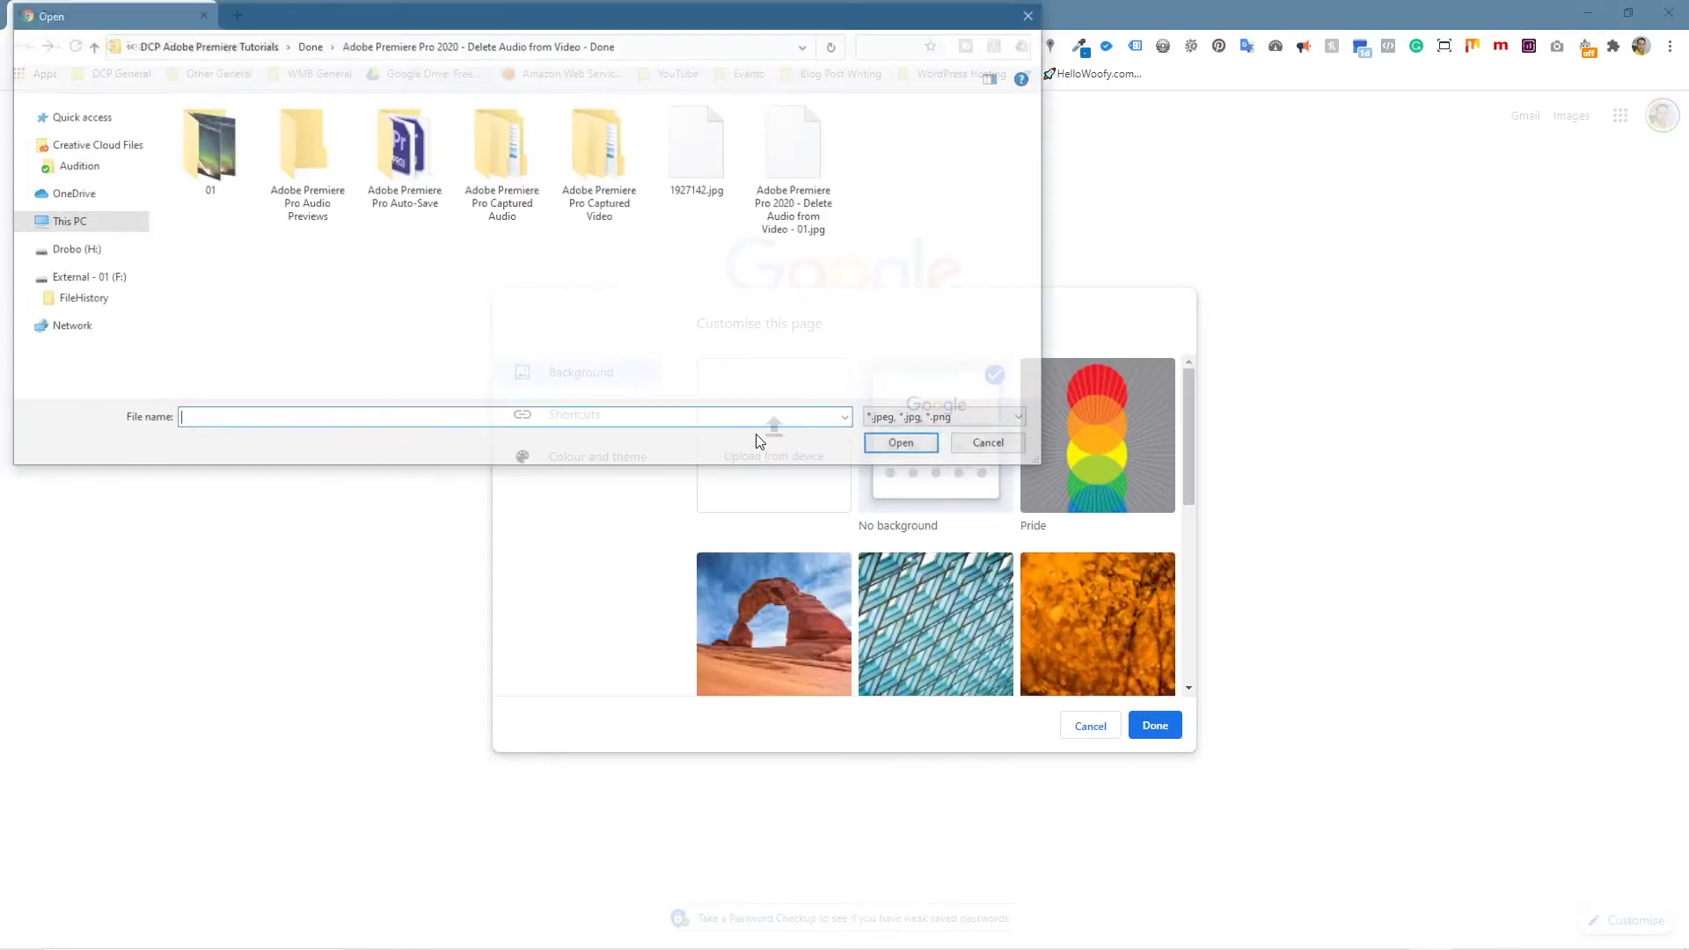
{"action": "left_click", "coordinate": [80, 220]}
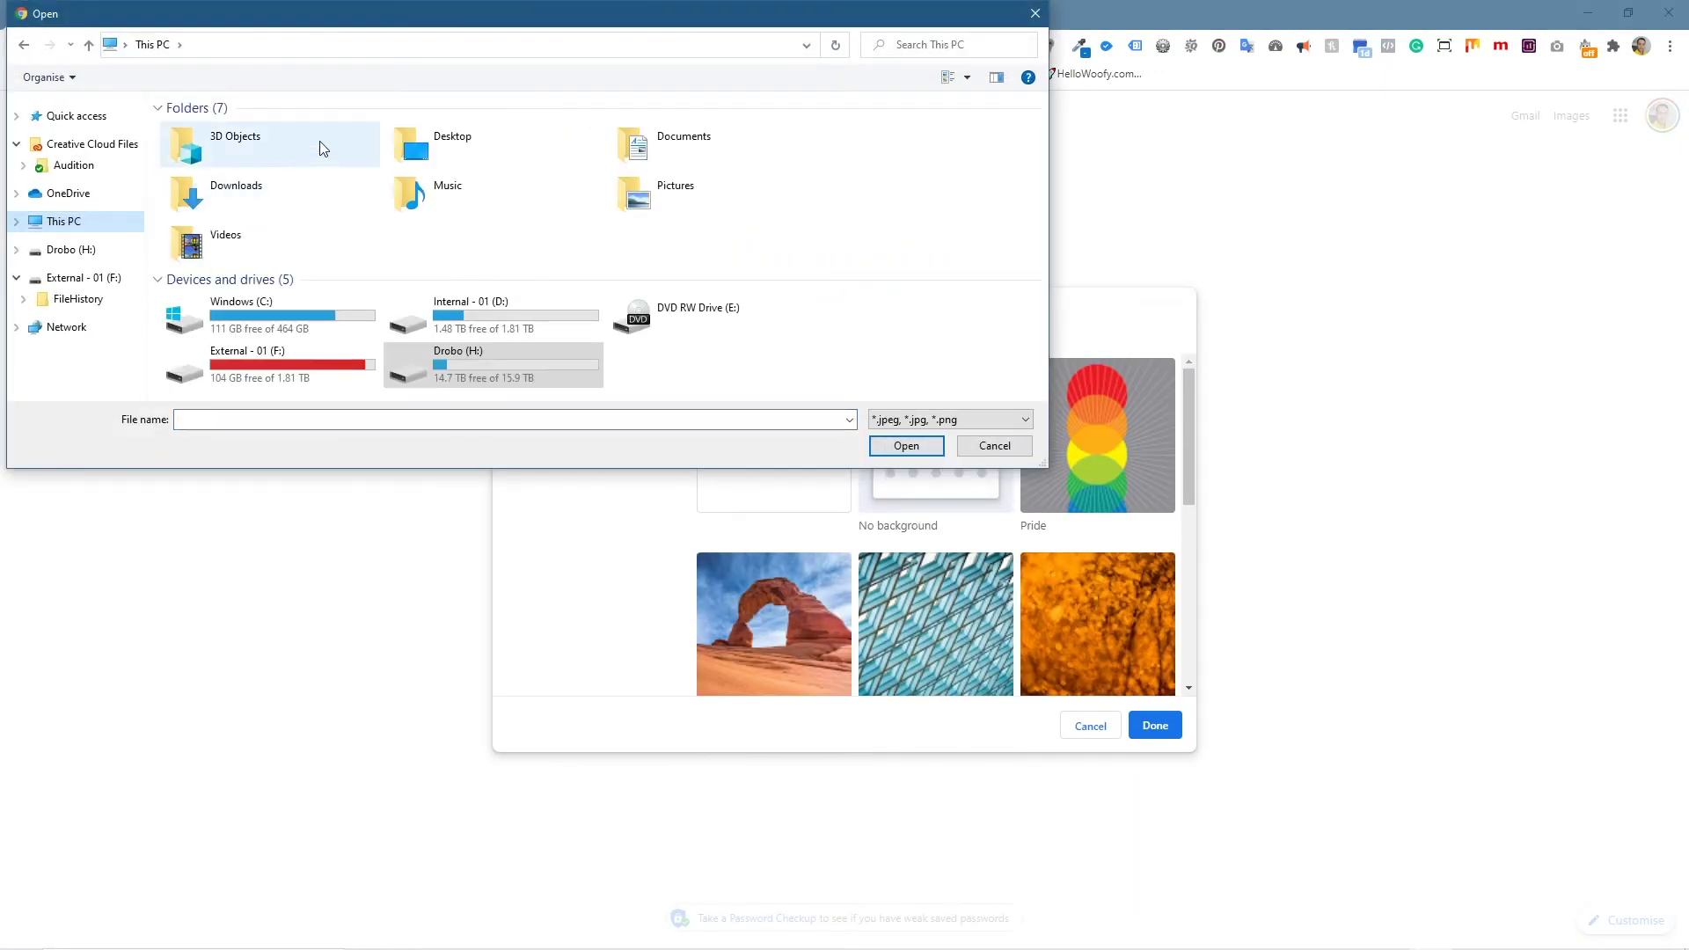
{"action": "double_click", "coordinate": [416, 132]}
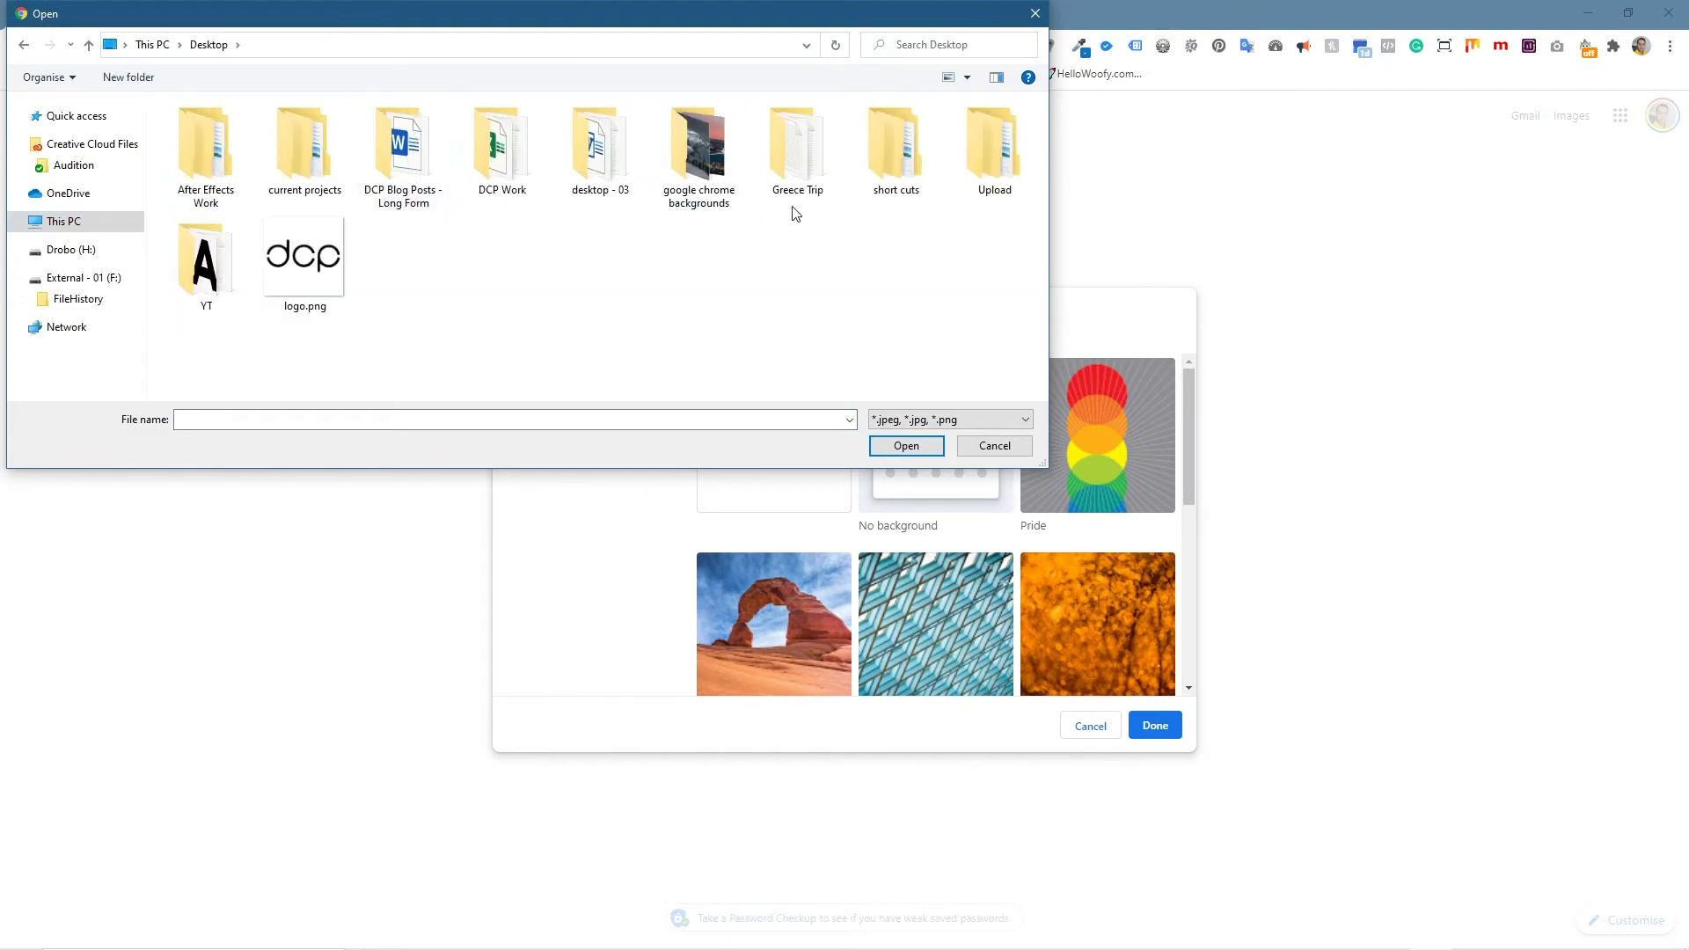
{"action": "double_click", "coordinate": [700, 158]}
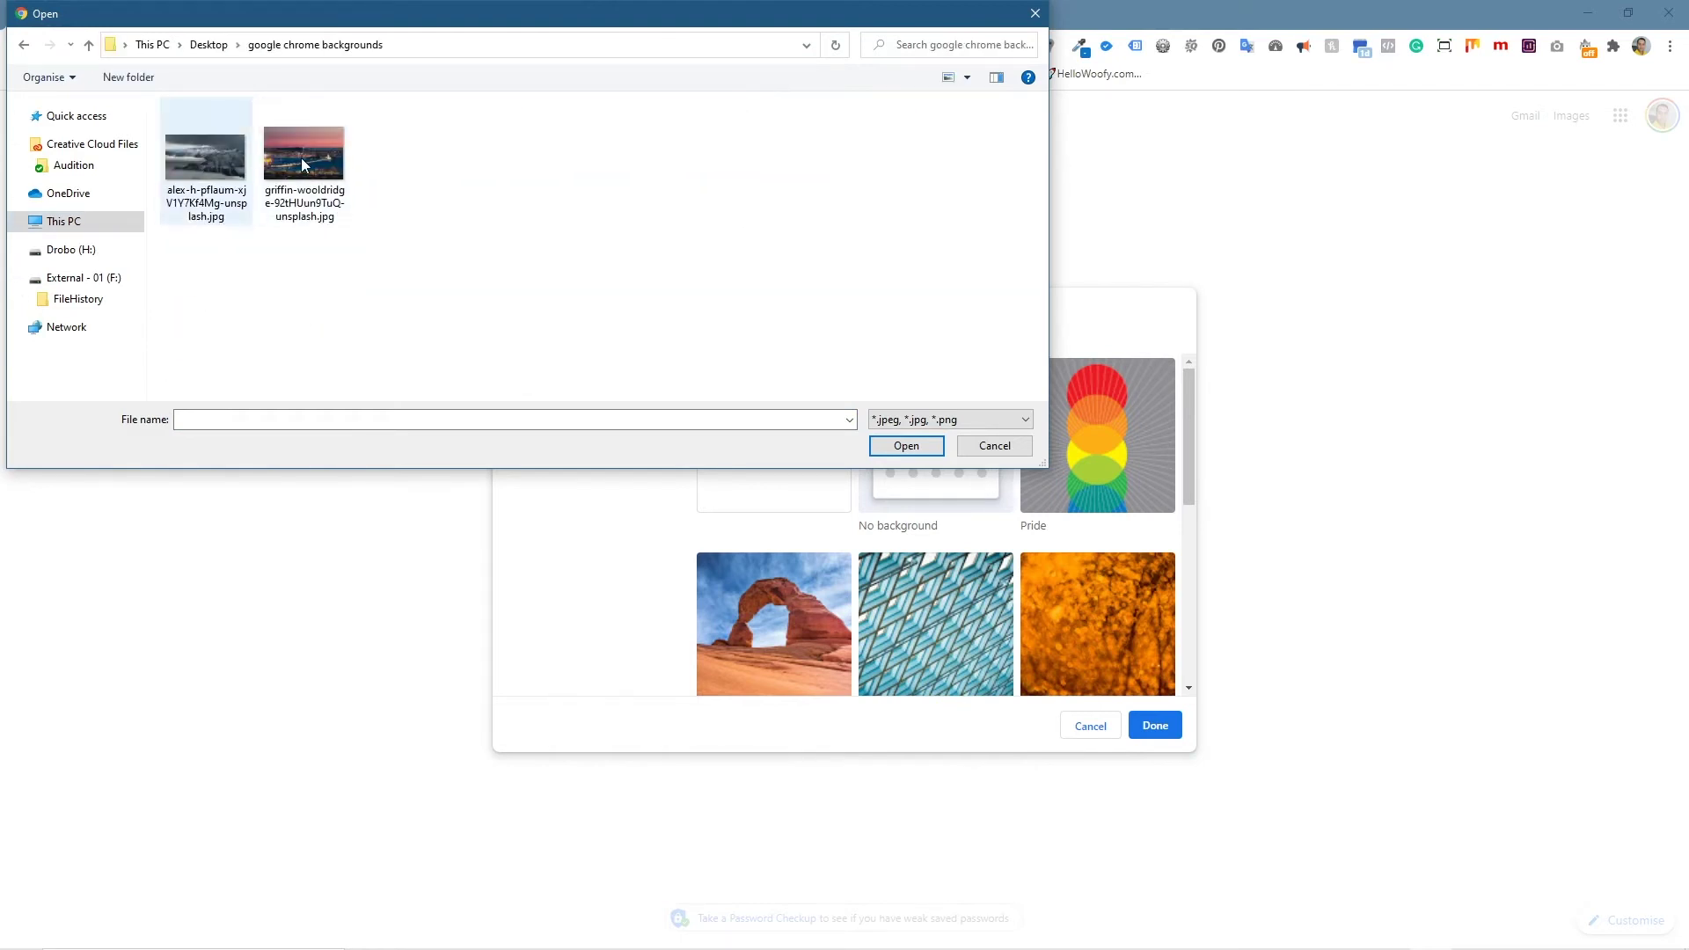
{"action": "left_click", "coordinate": [207, 165]}
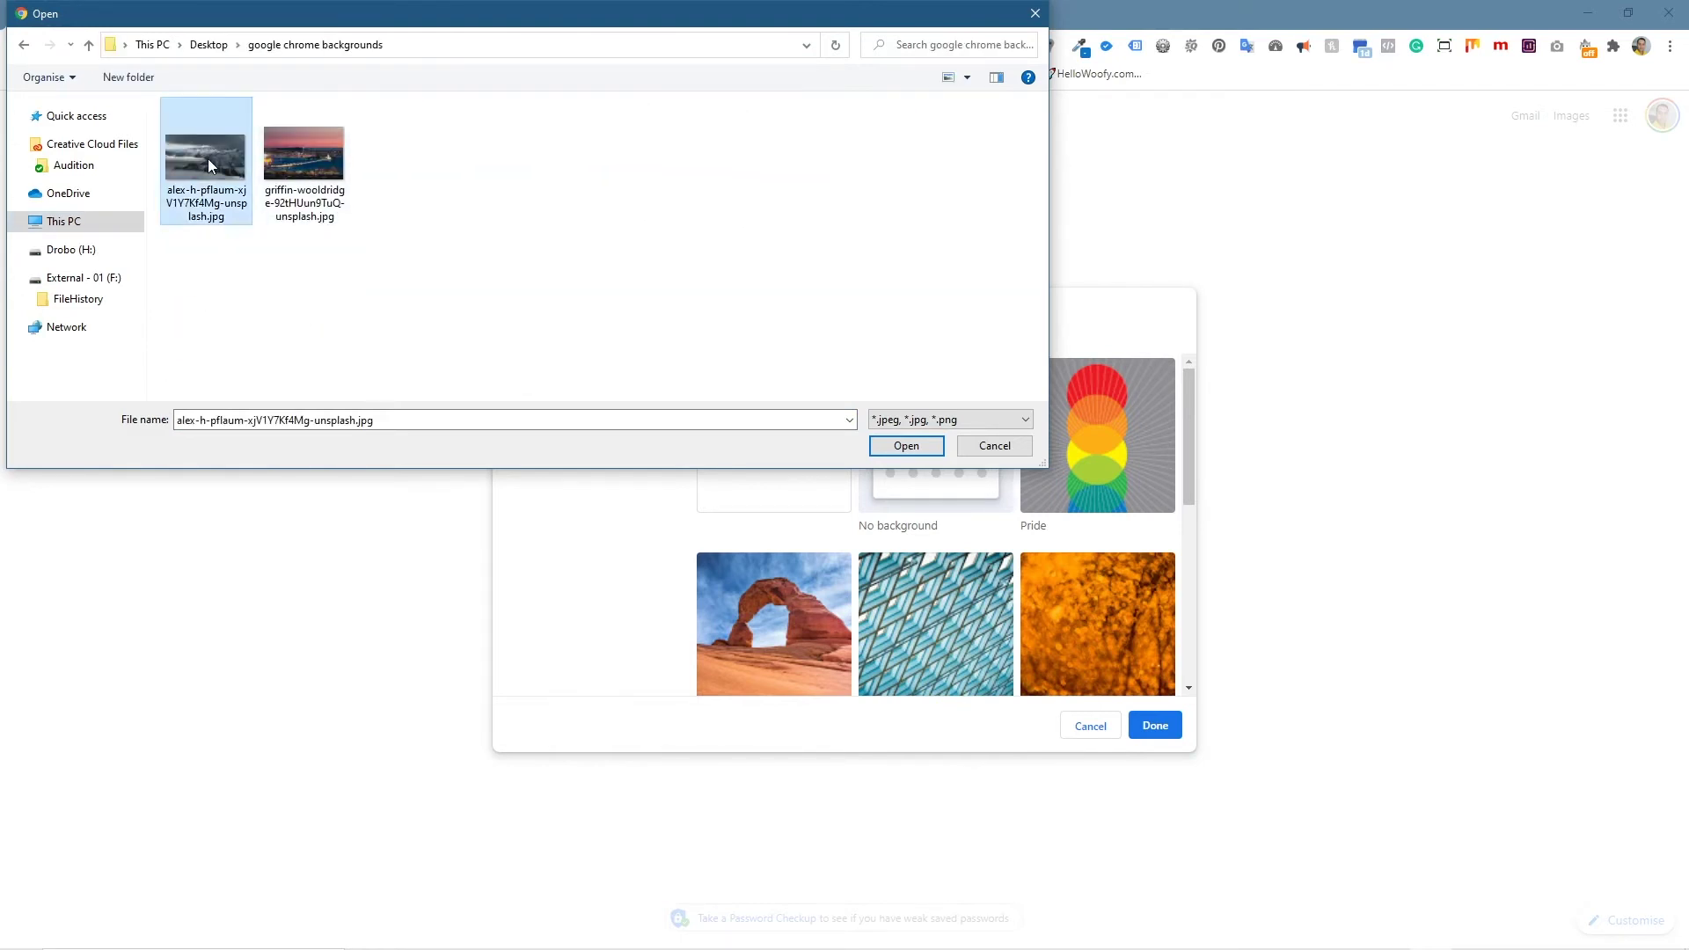
{"action": "left_click", "coordinate": [907, 447]}
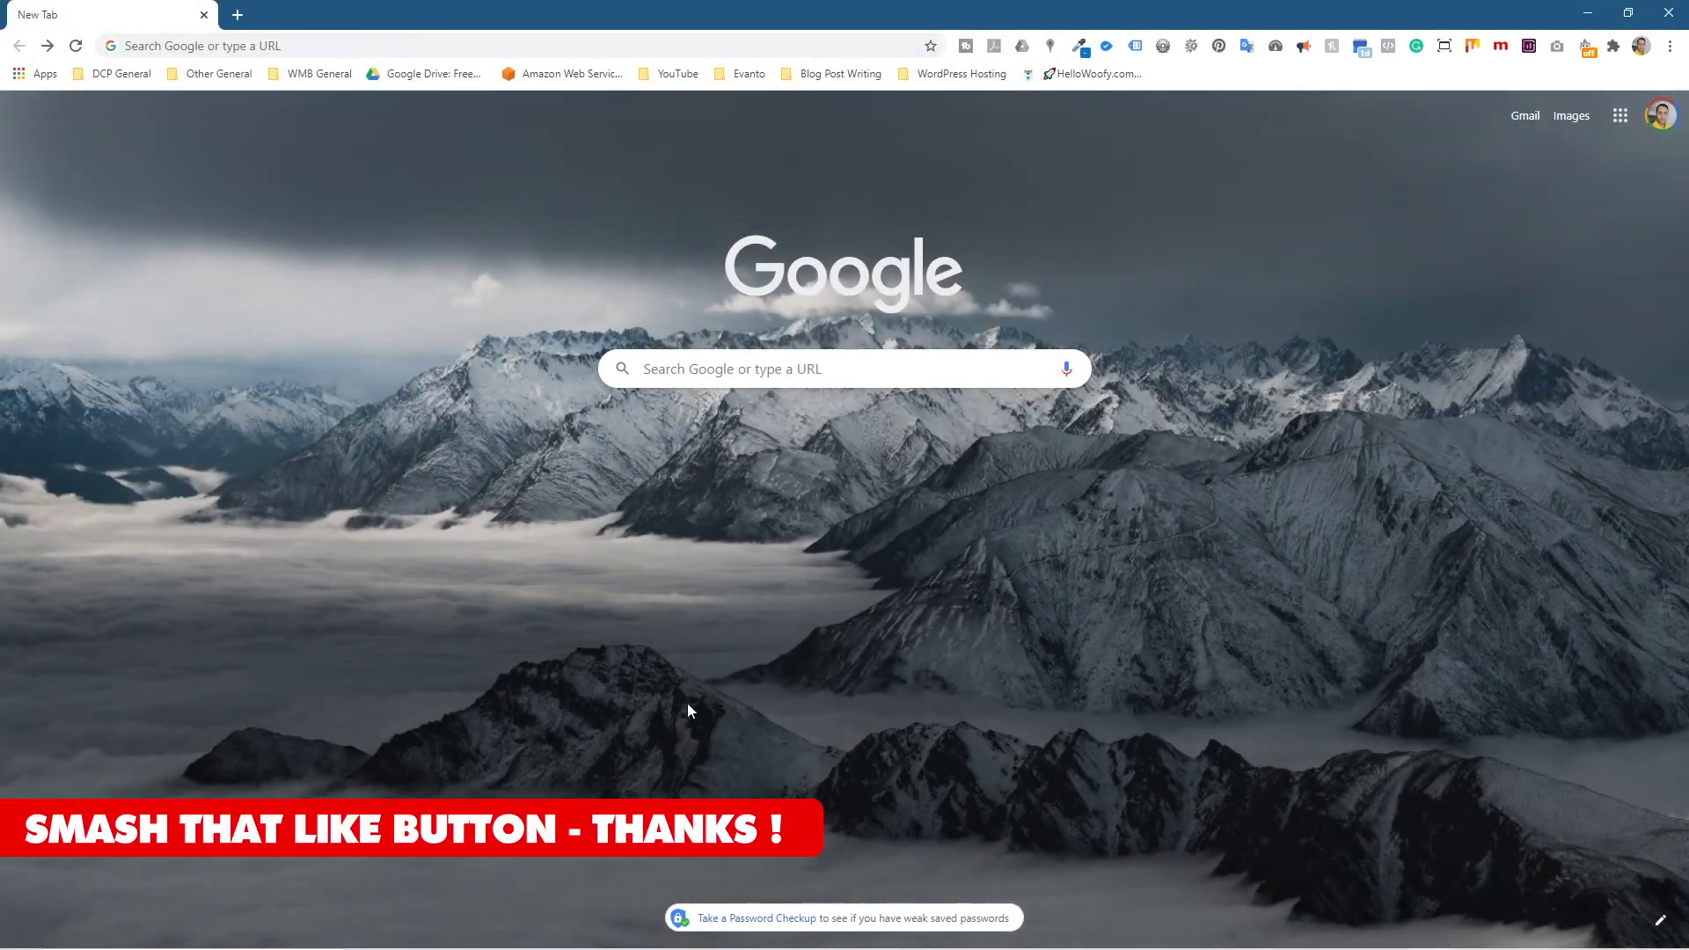
Upload the griffin-wooldridge skyline jpg as the new background in place of the mountain
{"action": "left_click", "coordinate": [1660, 922]}
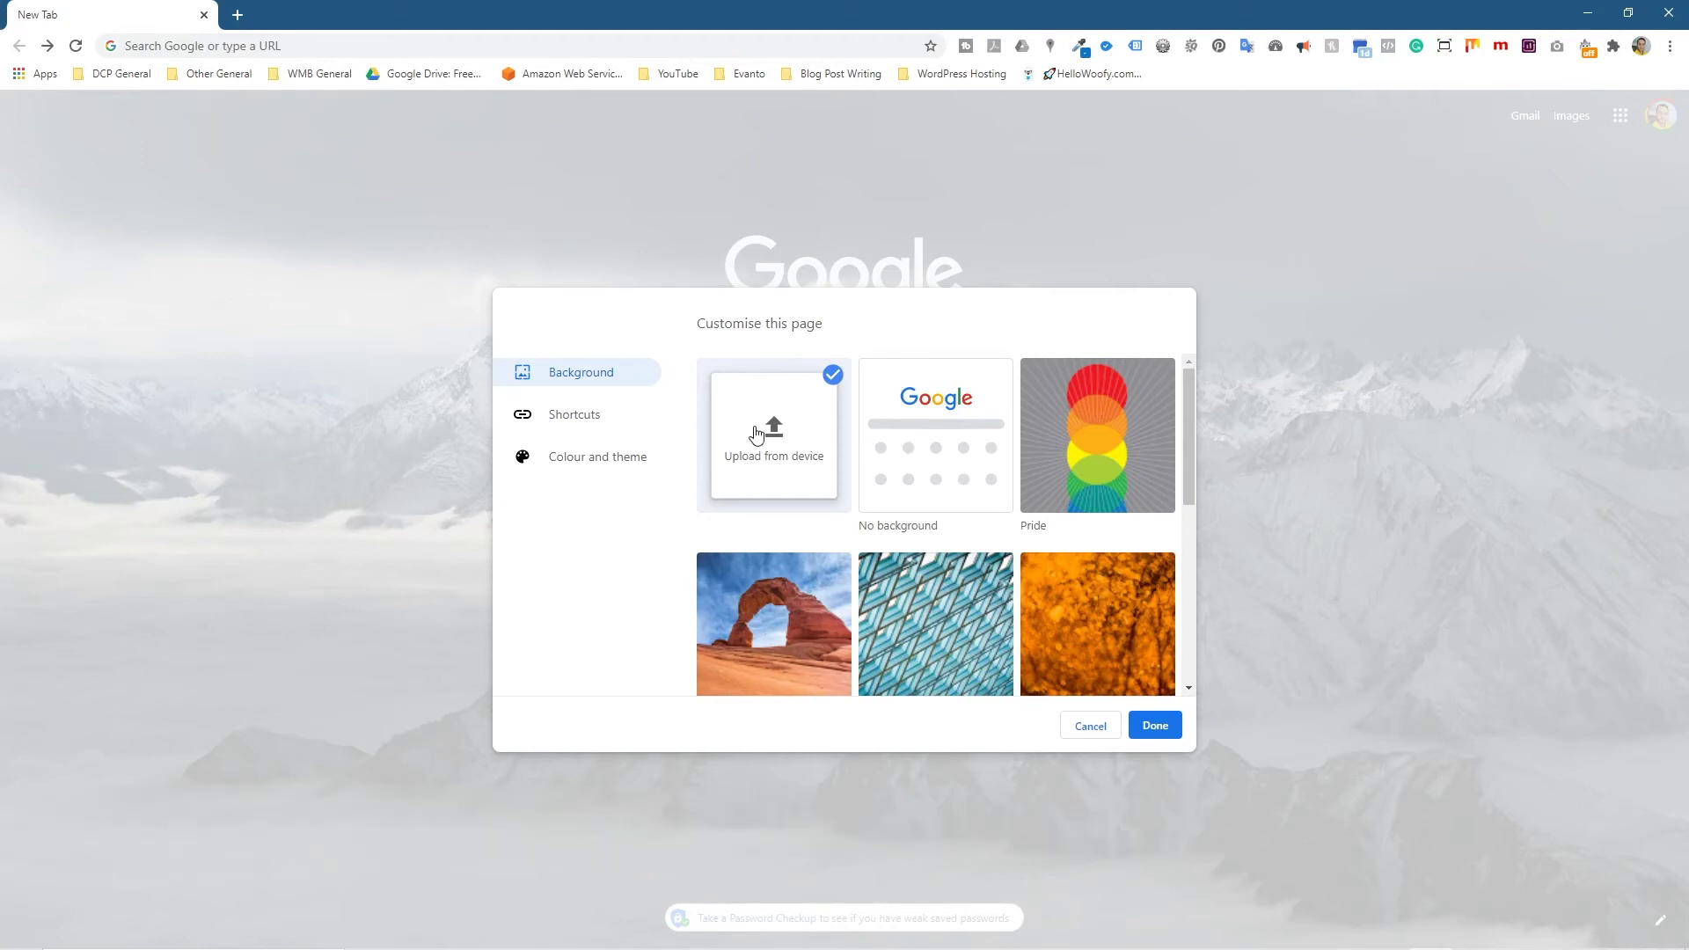
{"action": "left_click", "coordinate": [760, 435]}
{"action": "left_click", "coordinate": [306, 133]}
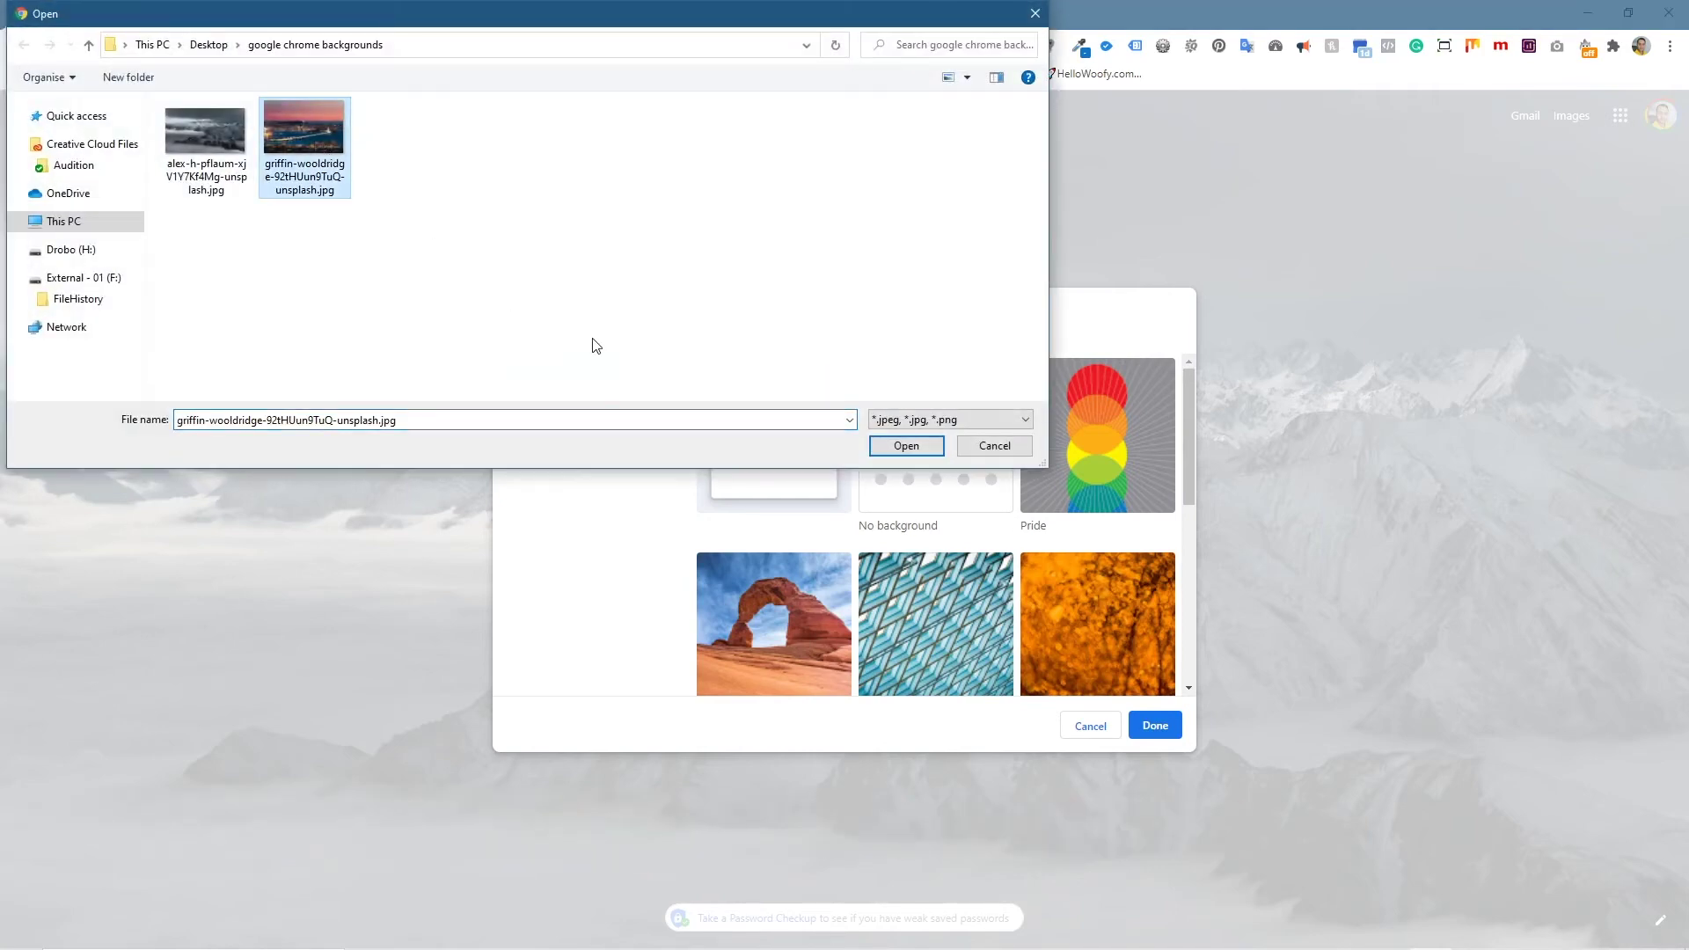
{"action": "left_click", "coordinate": [901, 443]}
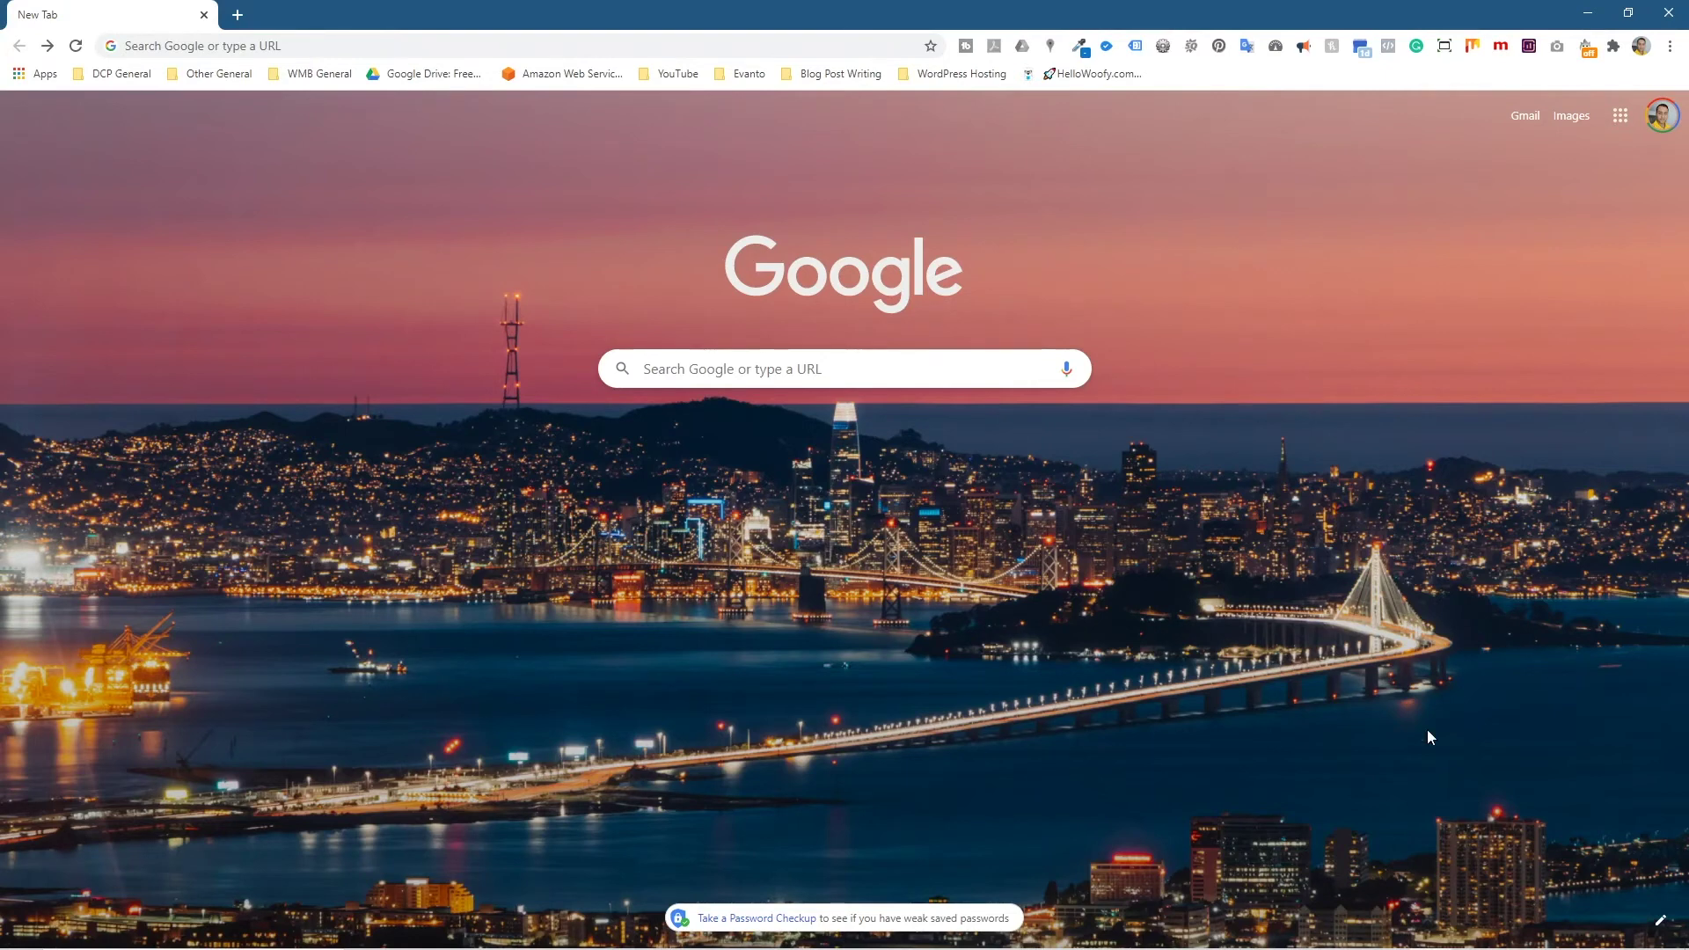
{"action": "left_click", "coordinate": [1664, 923]}
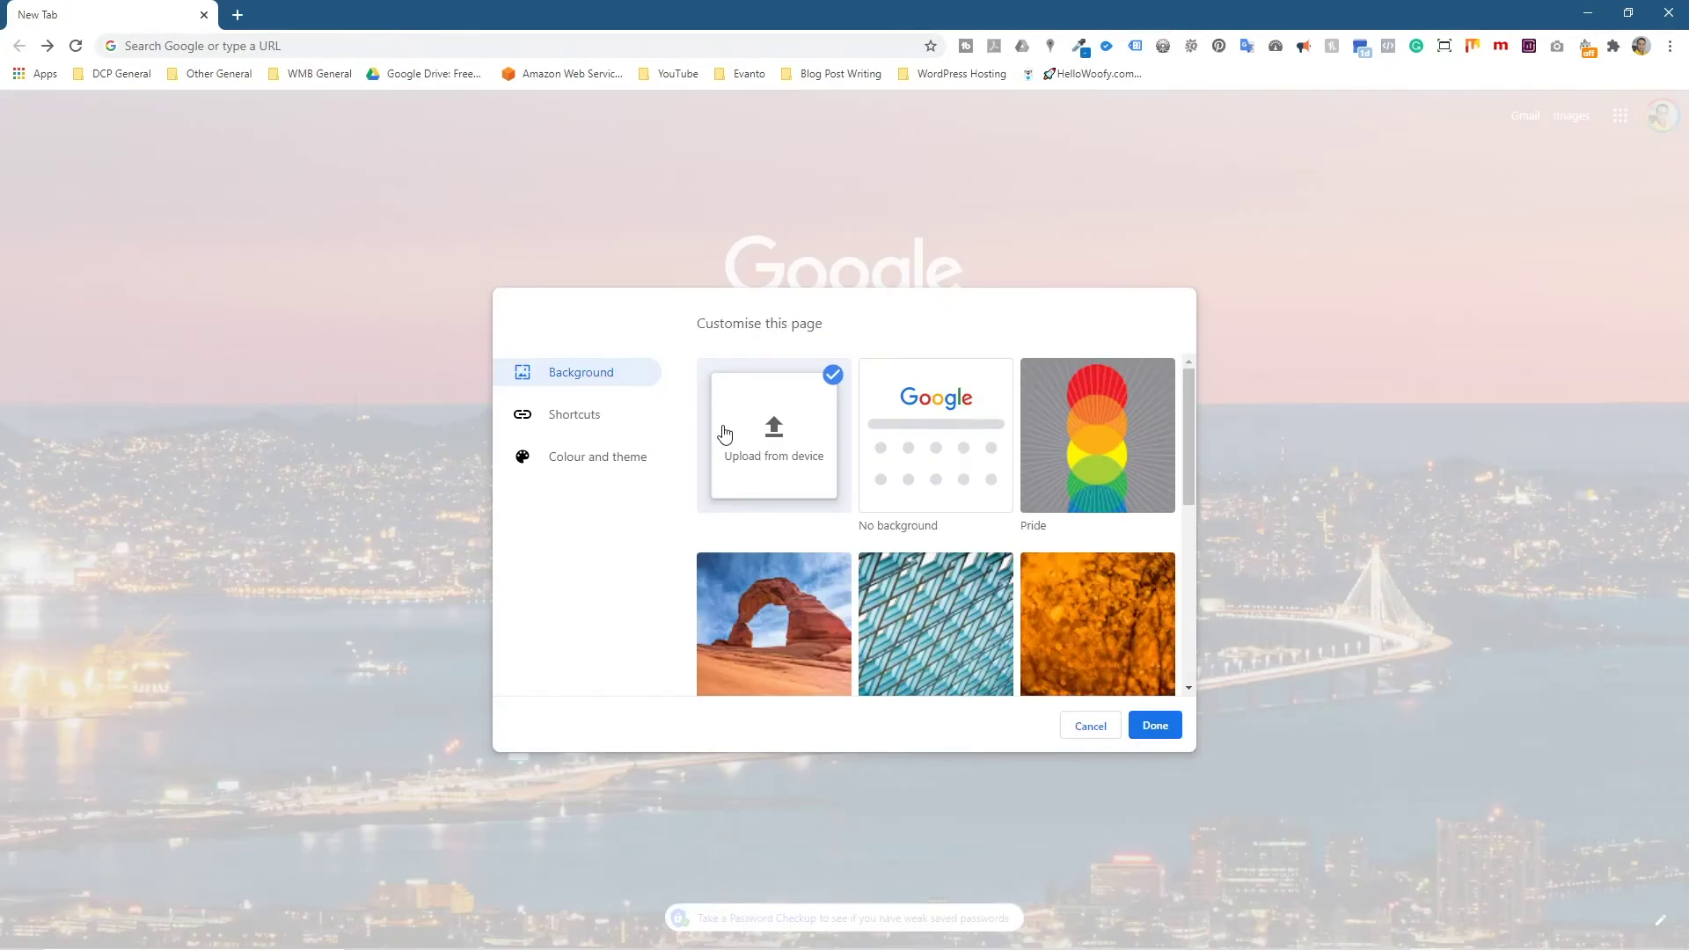
Cancel the upload dialog and apply the sunflower photo from the Life collection
{"action": "left_click", "coordinate": [739, 433]}
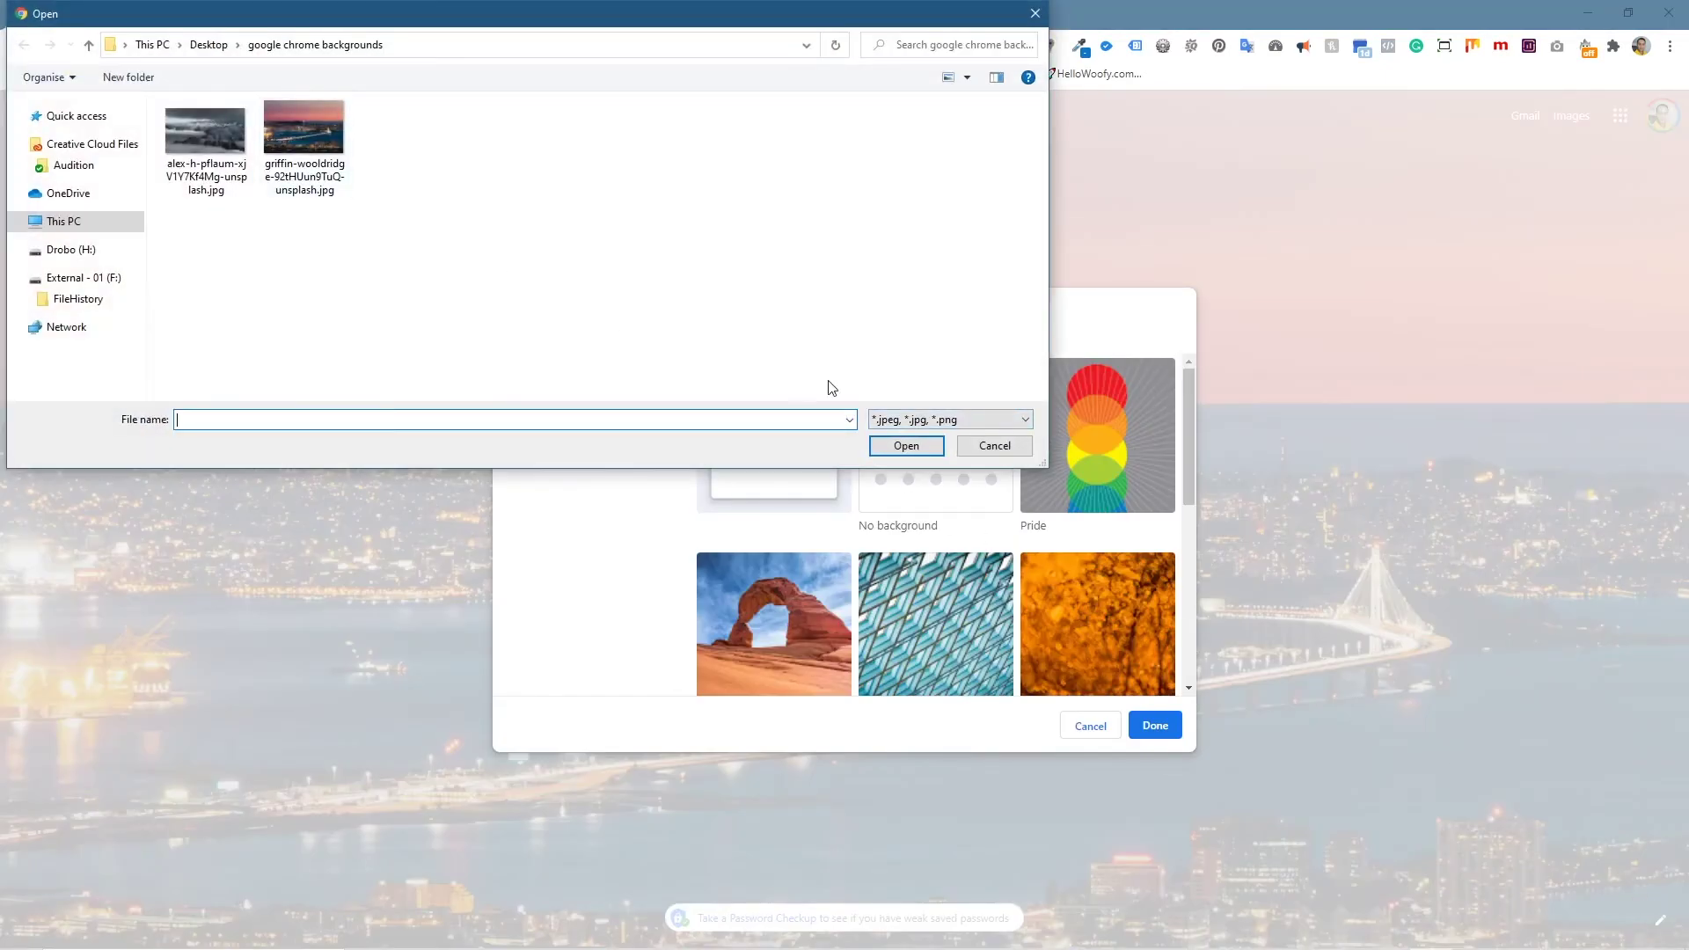
{"action": "left_click", "coordinate": [1000, 448]}
{"action": "scroll", "coordinate": [917, 542], "scroll_direction": "down", "scroll_amount": 2}
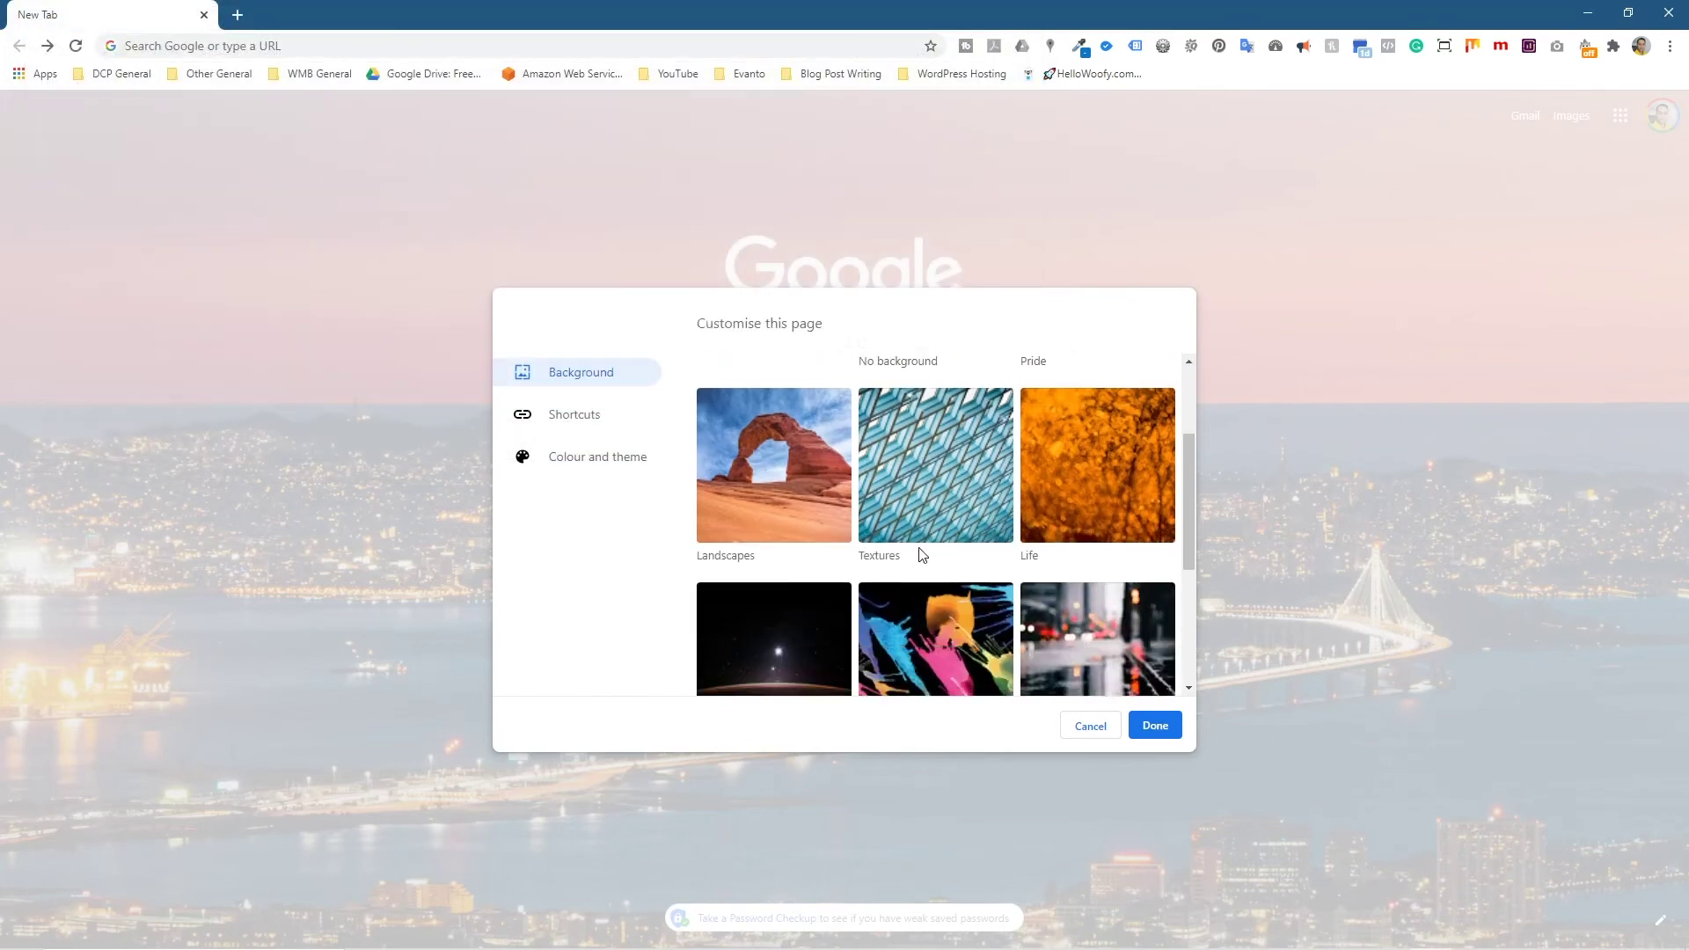
{"action": "left_click", "coordinate": [1086, 434]}
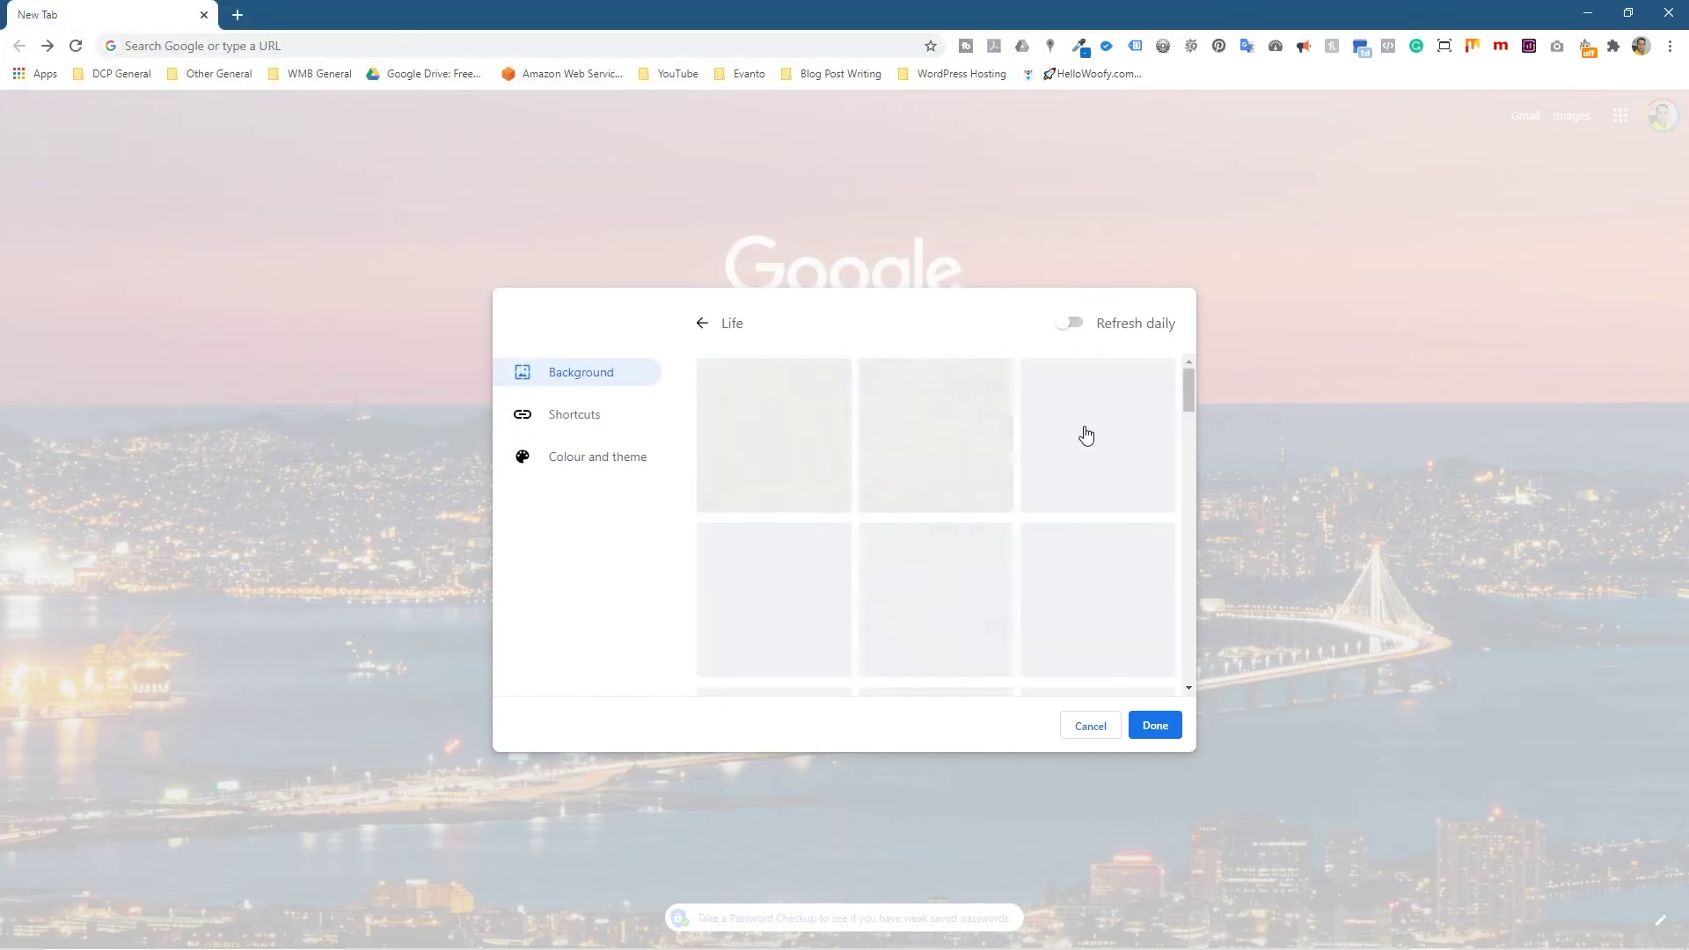
{"action": "scroll", "coordinate": [906, 589], "scroll_direction": "down", "scroll_amount": 1}
{"action": "scroll", "coordinate": [907, 591], "scroll_direction": "down", "scroll_amount": 4}
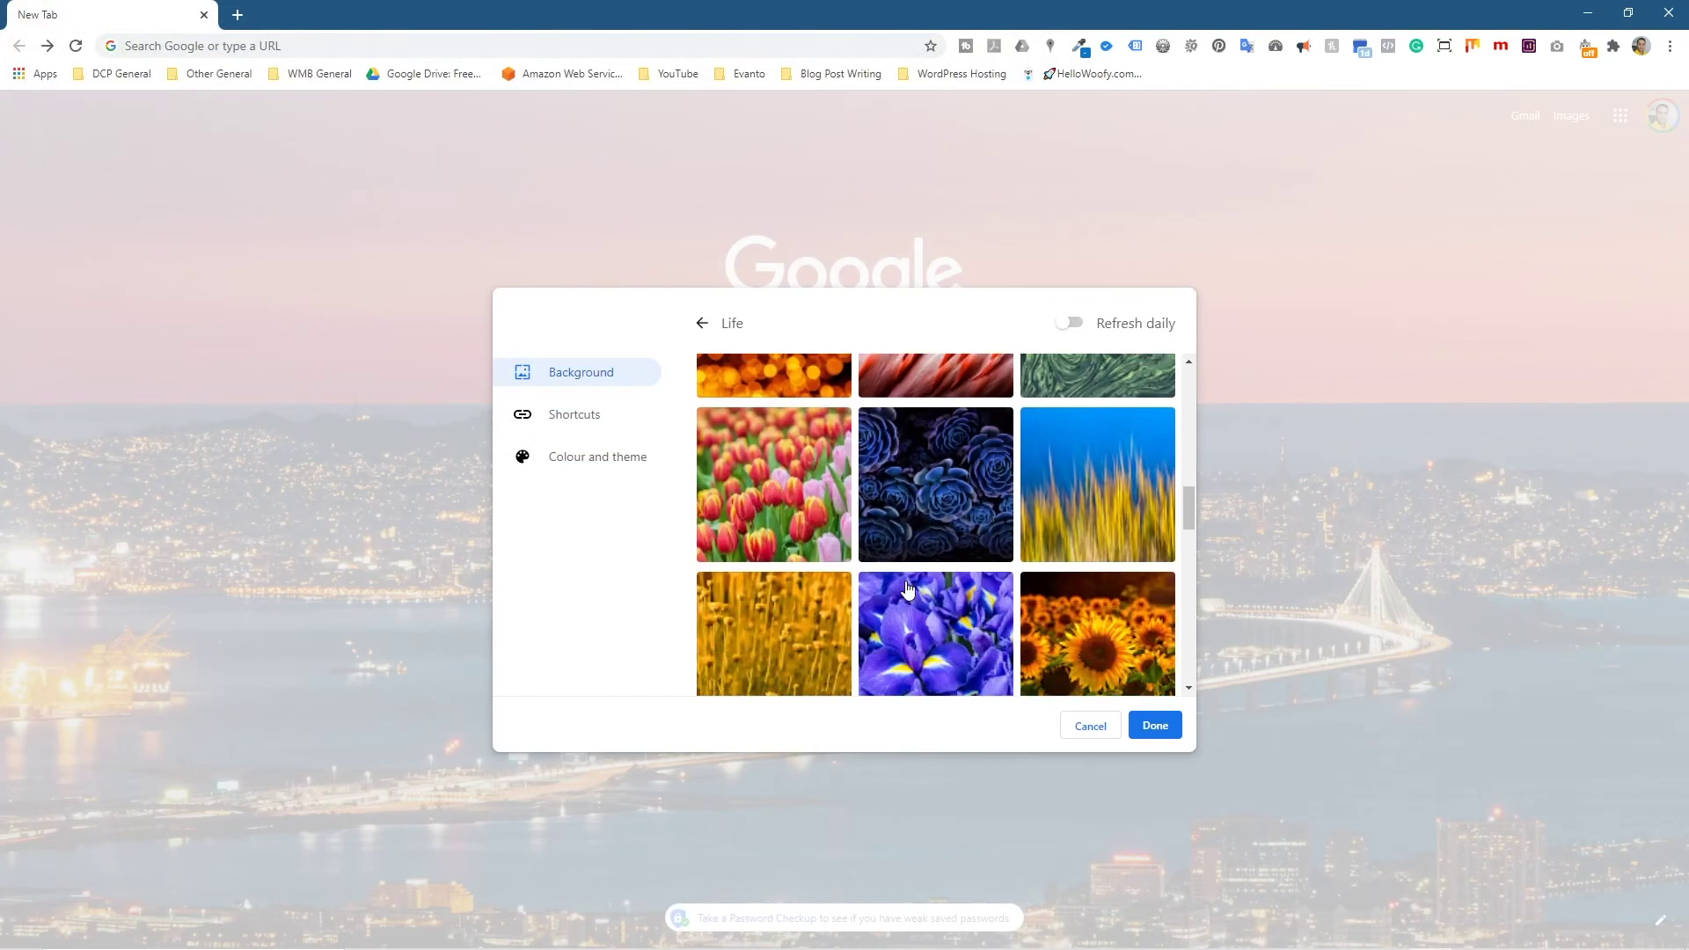
{"action": "left_click", "coordinate": [1122, 643]}
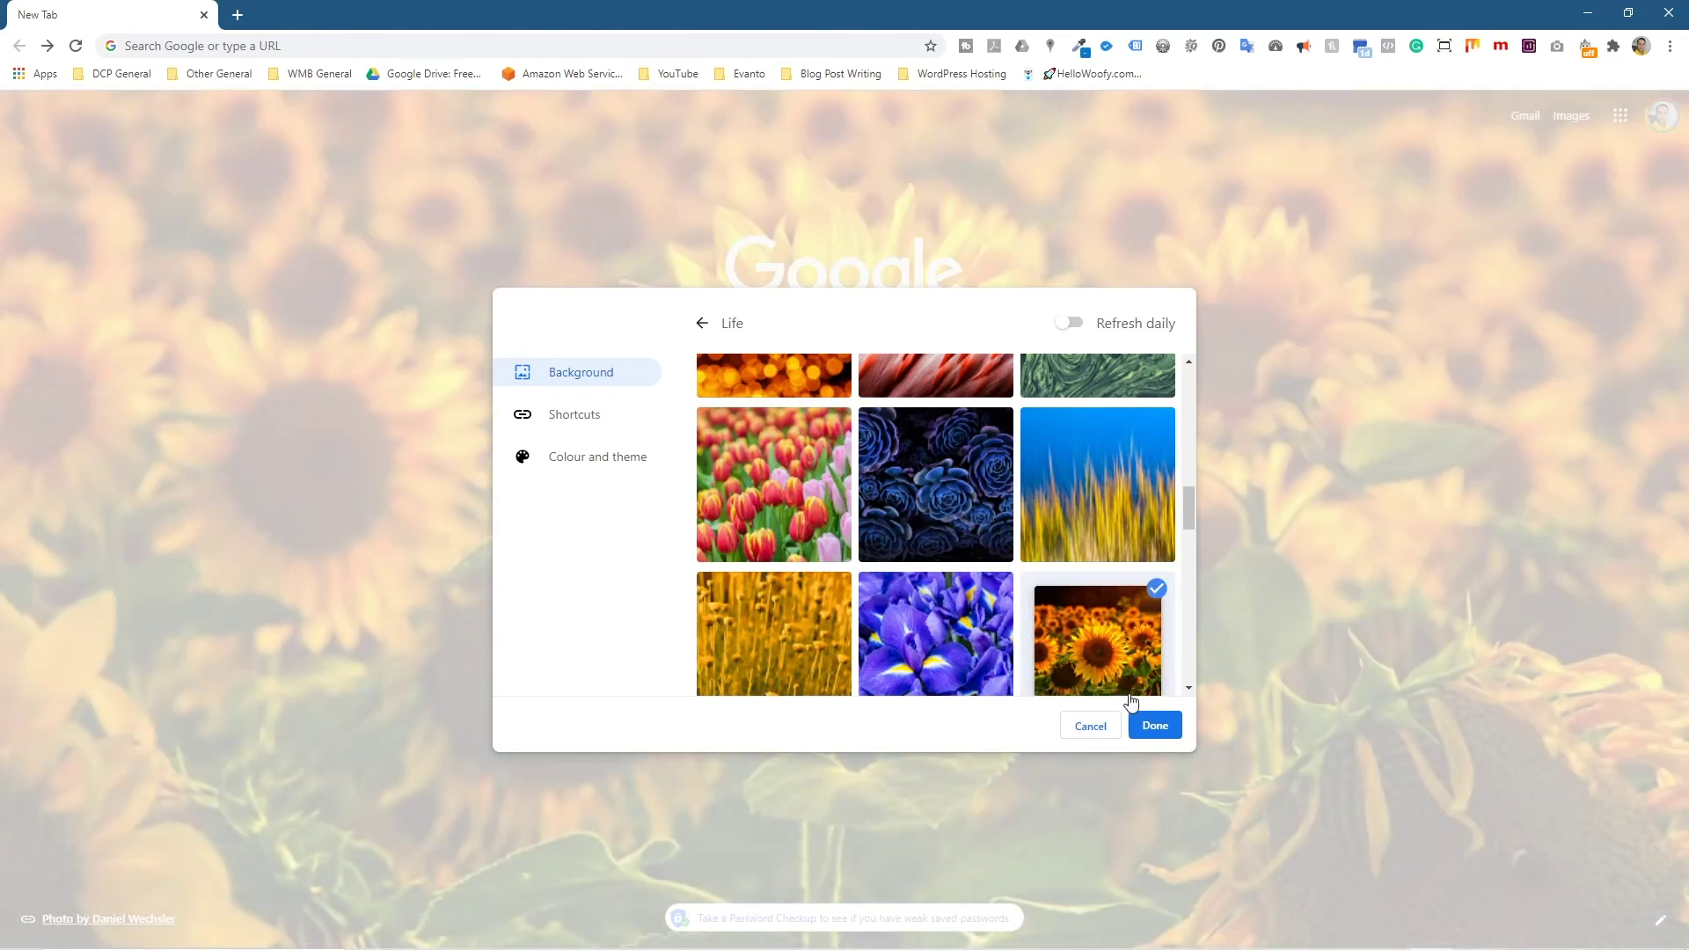
{"action": "left_click", "coordinate": [1155, 725]}
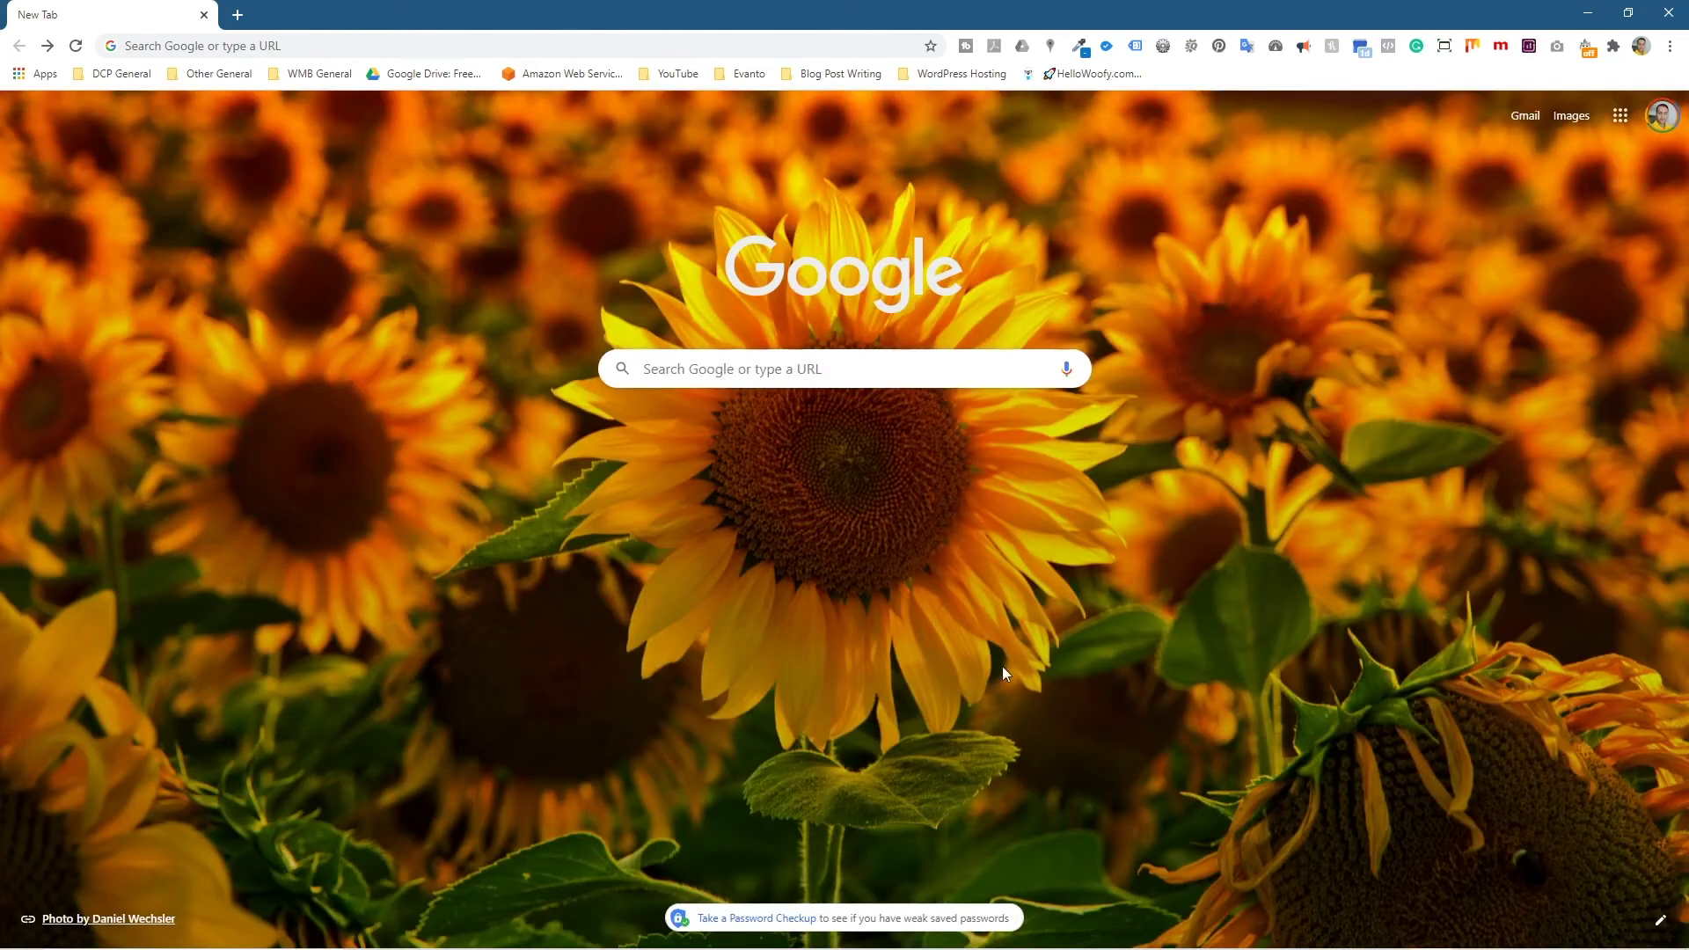
{"action": "left_click", "coordinate": [1659, 919]}
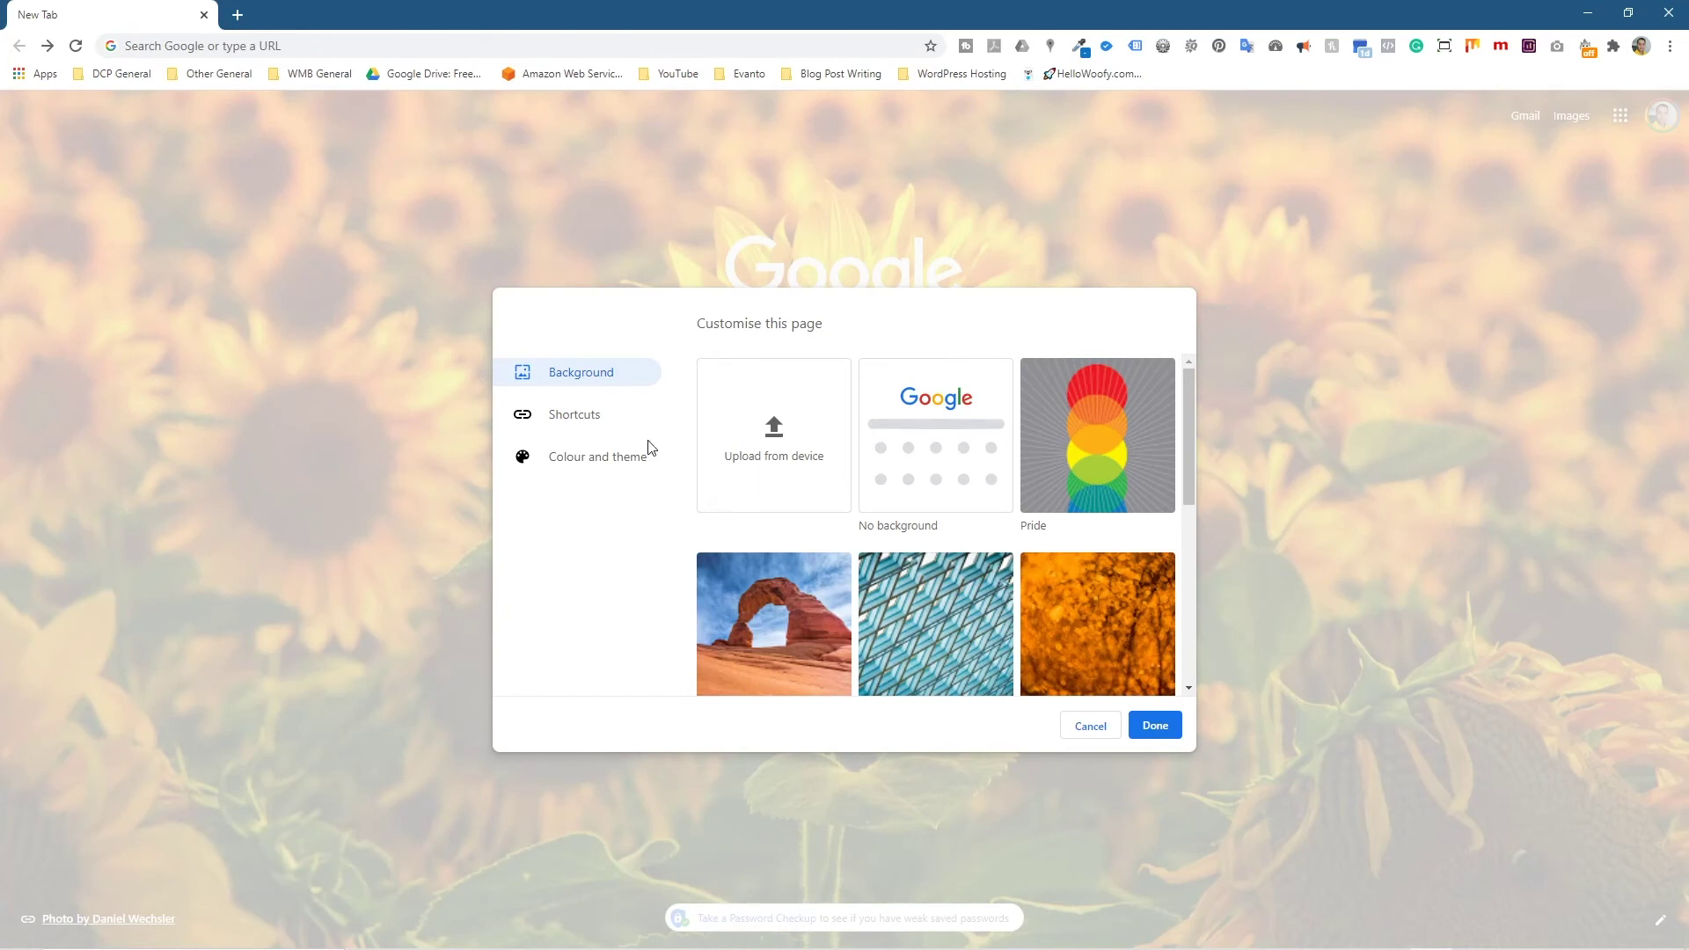
Choose the Landscapes collection as the New Tab background with Refresh daily switched on
{"action": "left_click", "coordinate": [767, 605]}
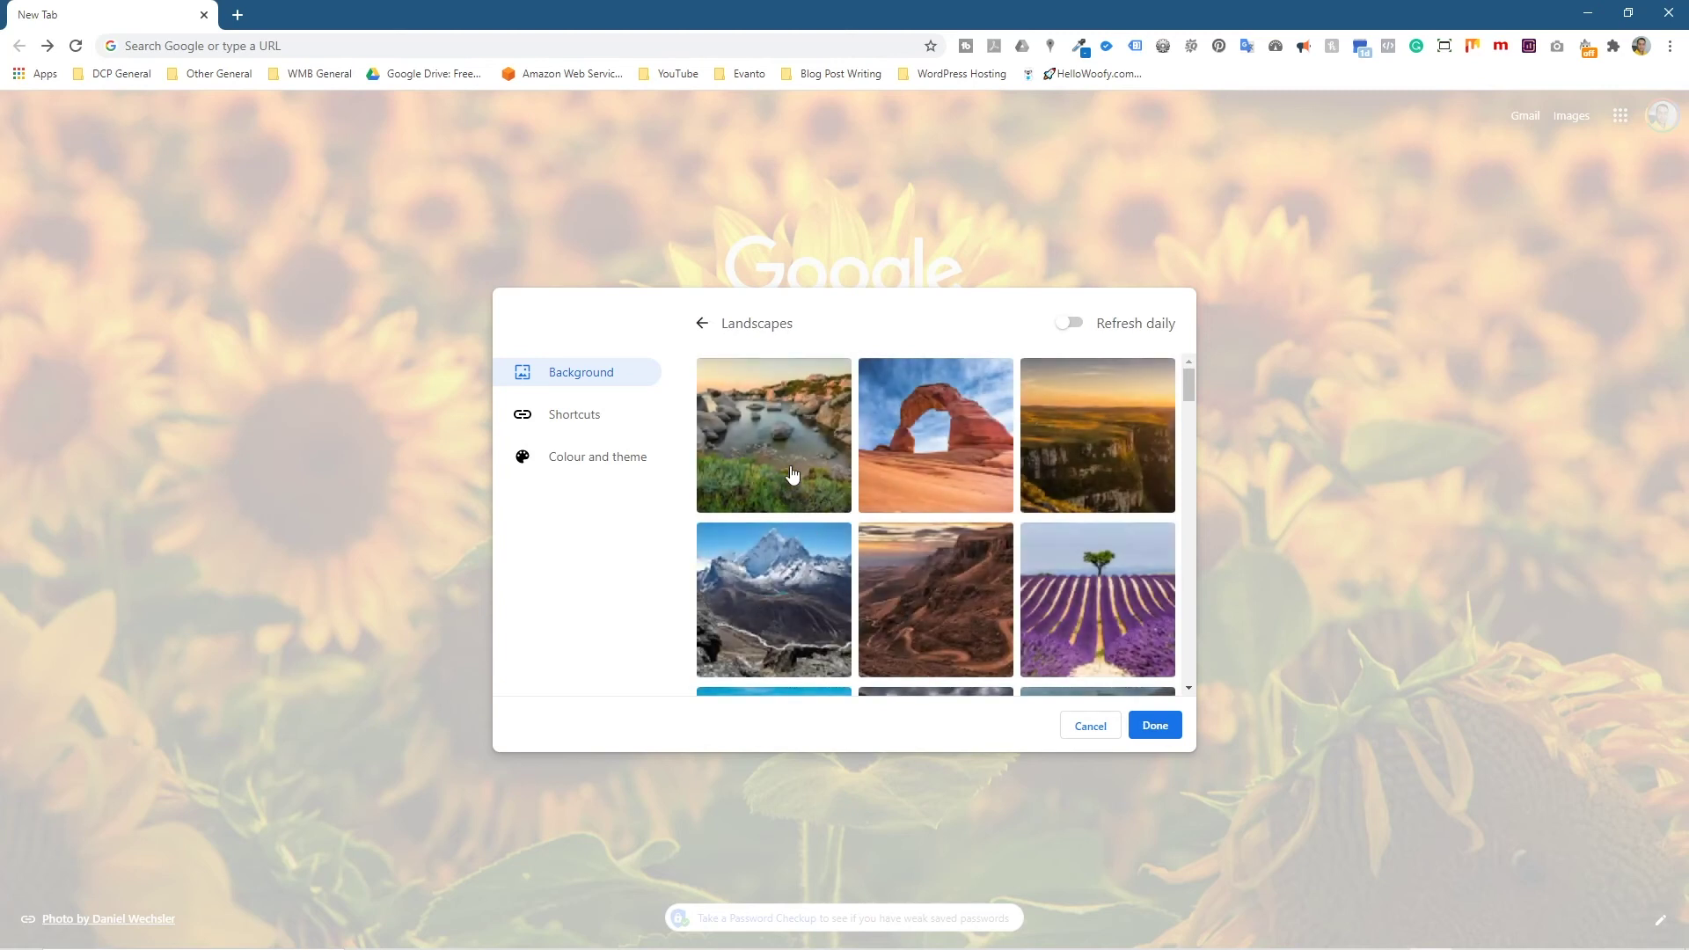
{"action": "left_click", "coordinate": [704, 329]}
{"action": "scroll", "coordinate": [942, 590], "scroll_direction": "down", "scroll_amount": 1}
{"action": "scroll", "coordinate": [943, 590], "scroll_direction": "down", "scroll_amount": 2}
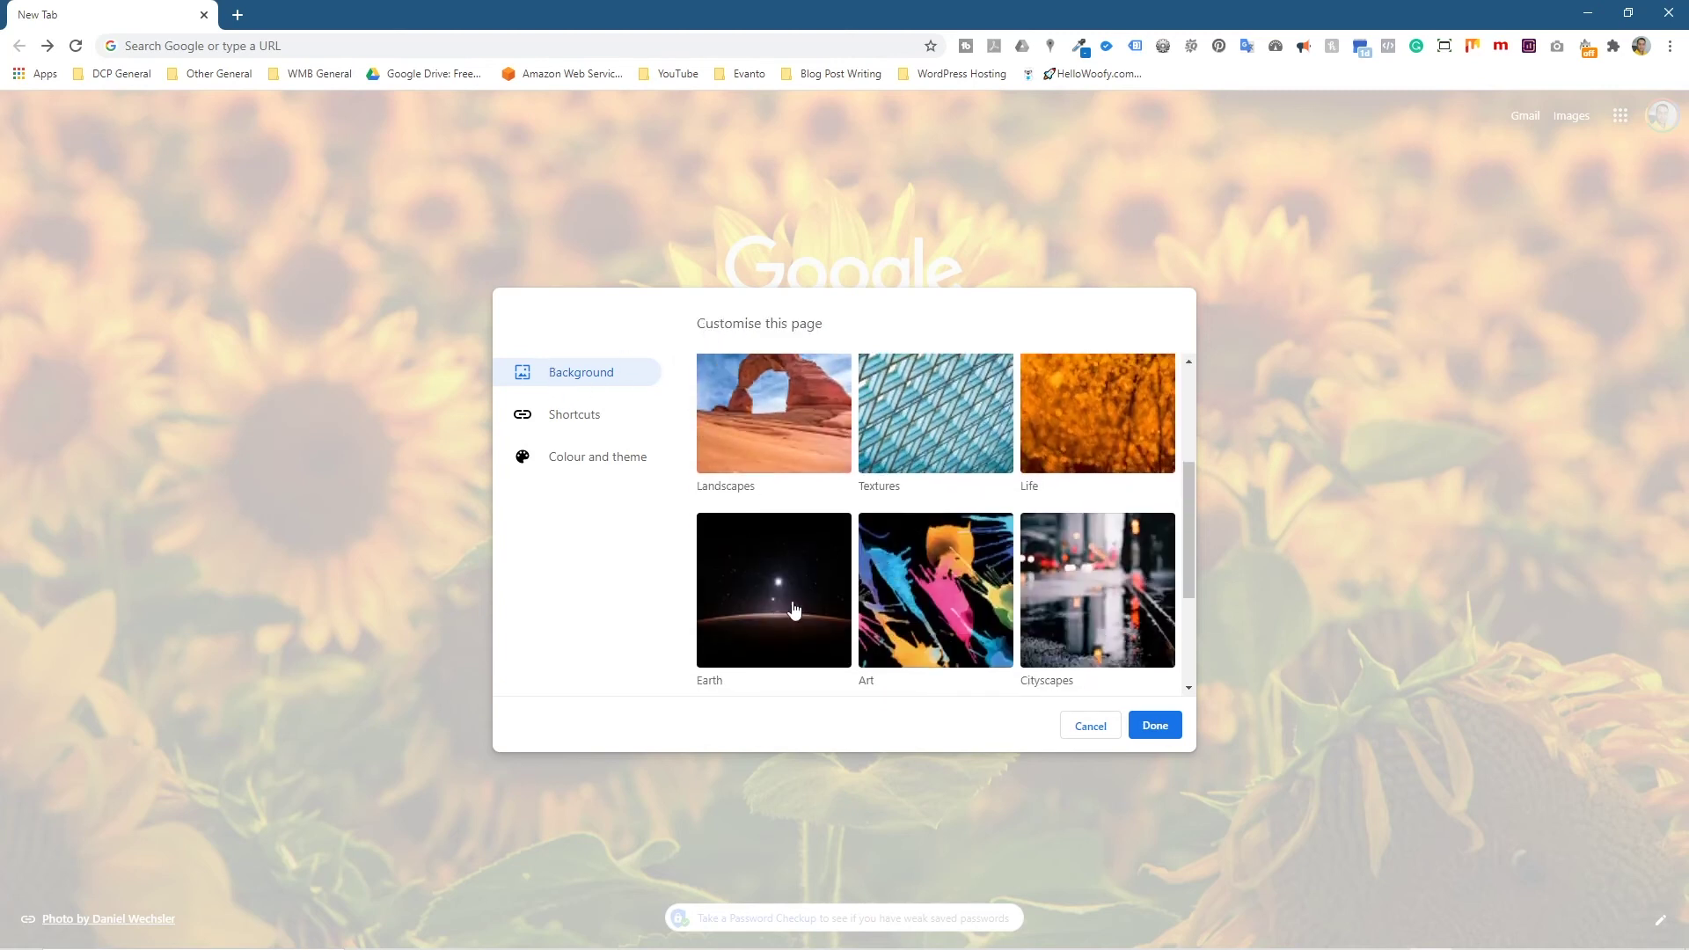
{"action": "scroll", "coordinate": [793, 609], "scroll_direction": "down", "scroll_amount": 2}
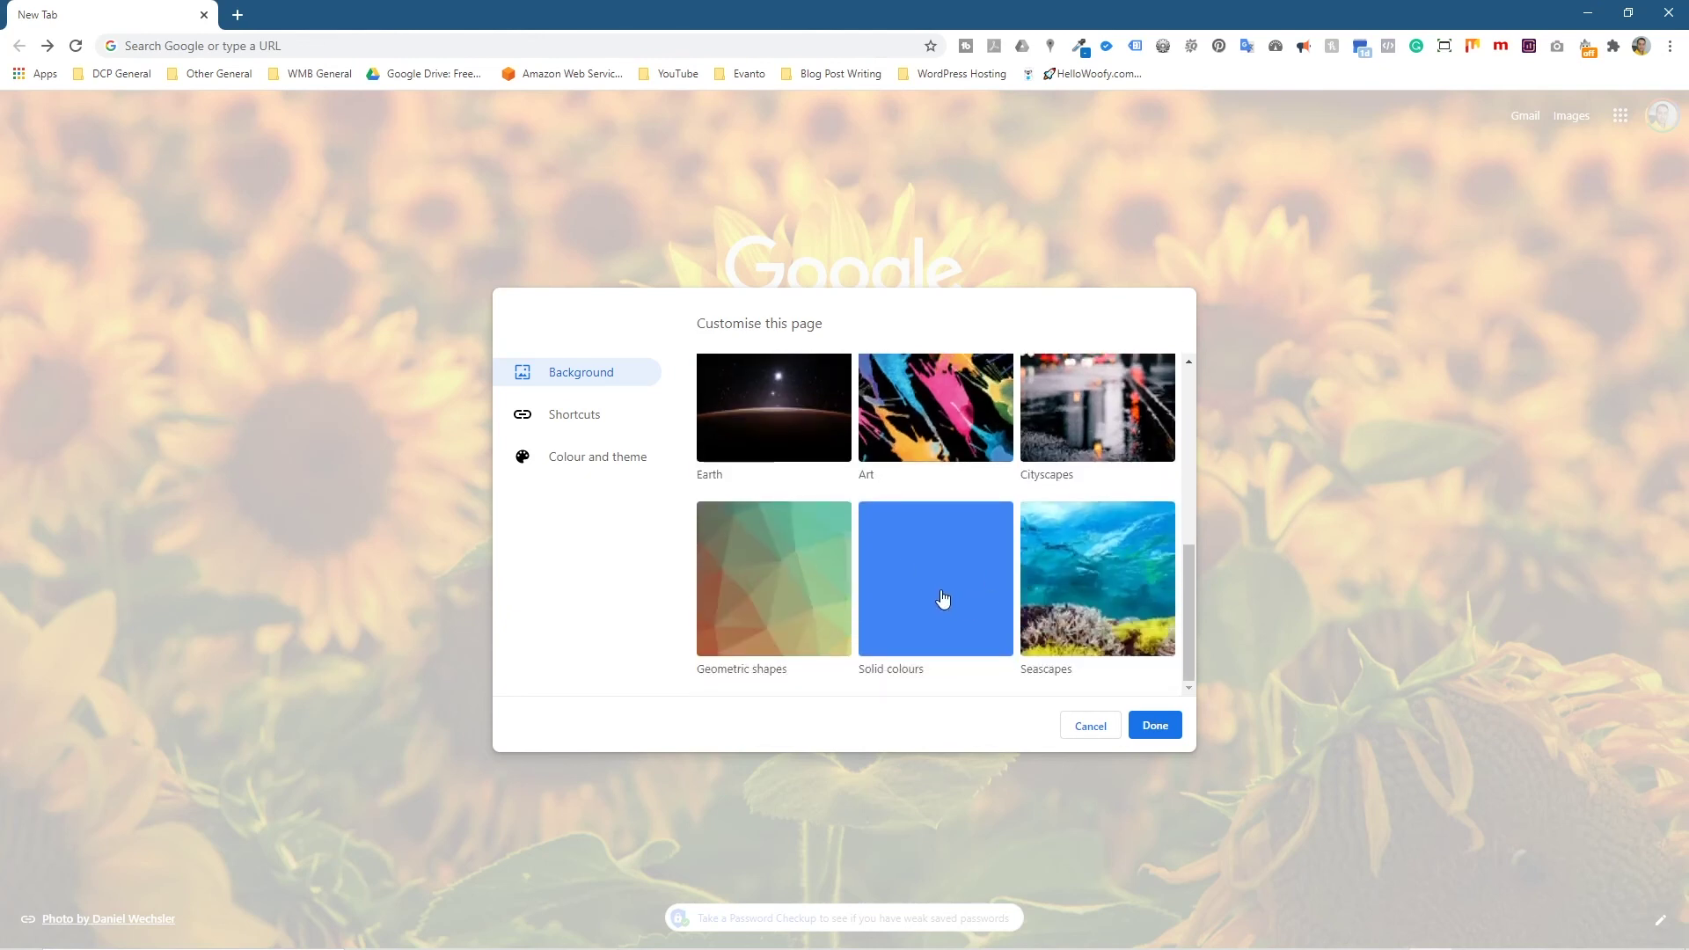
{"action": "scroll", "coordinate": [943, 597], "scroll_direction": "up", "scroll_amount": 2}
{"action": "scroll", "coordinate": [942, 597], "scroll_direction": "up", "scroll_amount": 2}
{"action": "left_click", "coordinate": [776, 540]}
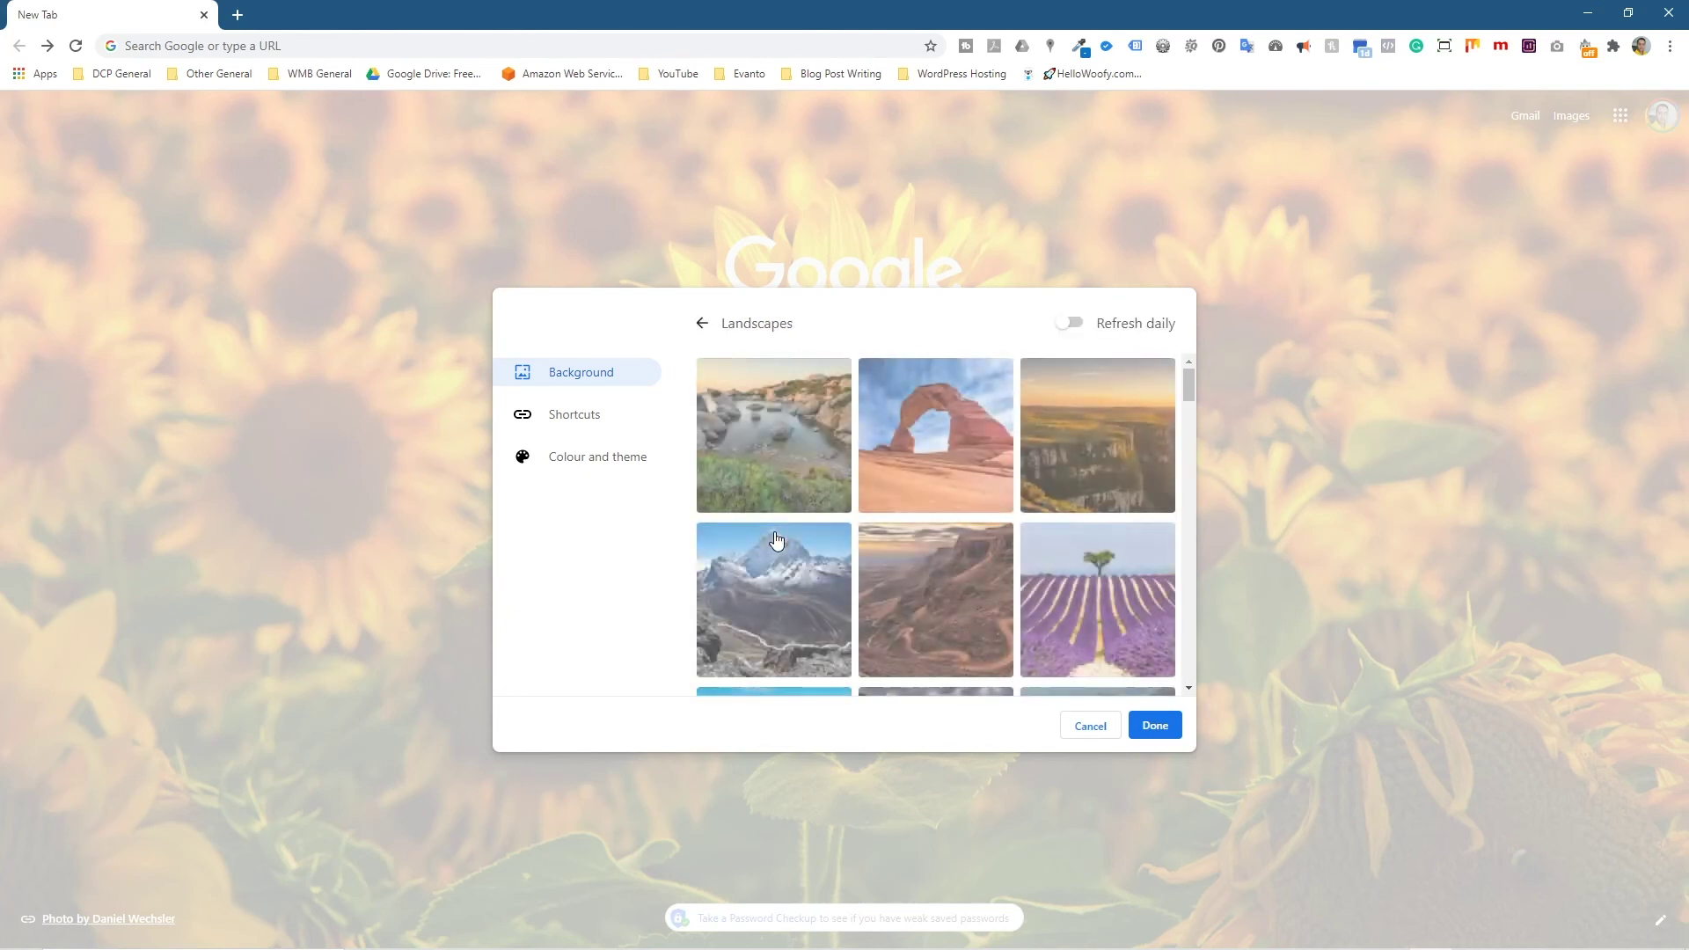
{"action": "left_click", "coordinate": [1069, 324]}
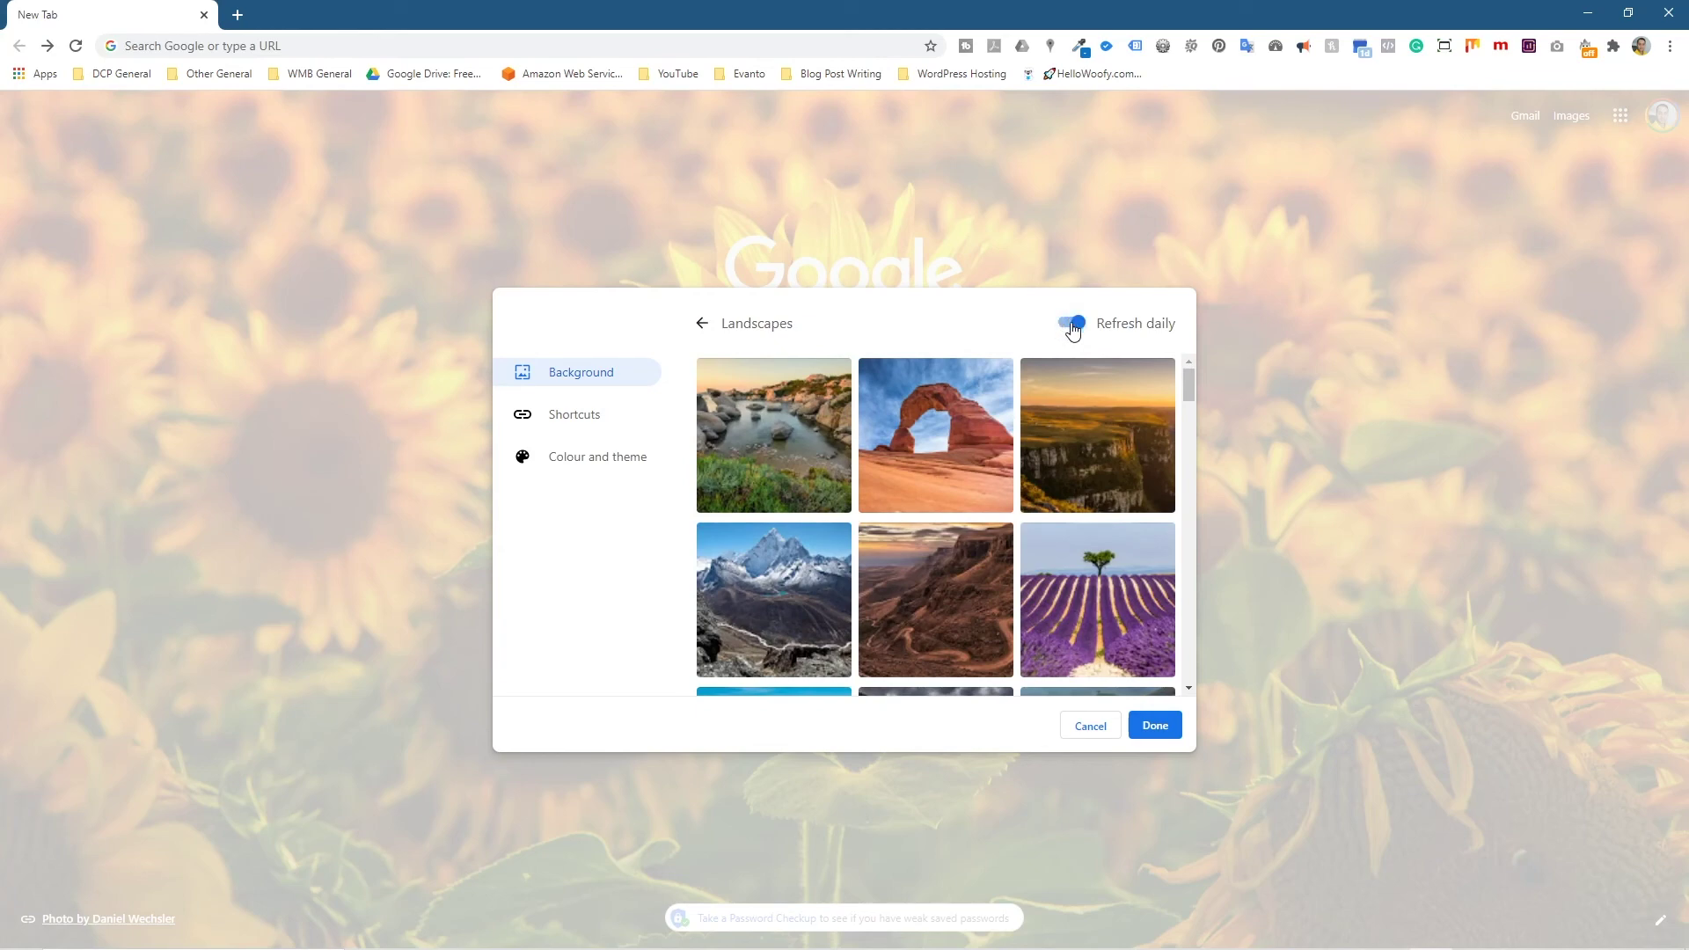
{"action": "left_click", "coordinate": [1155, 724]}
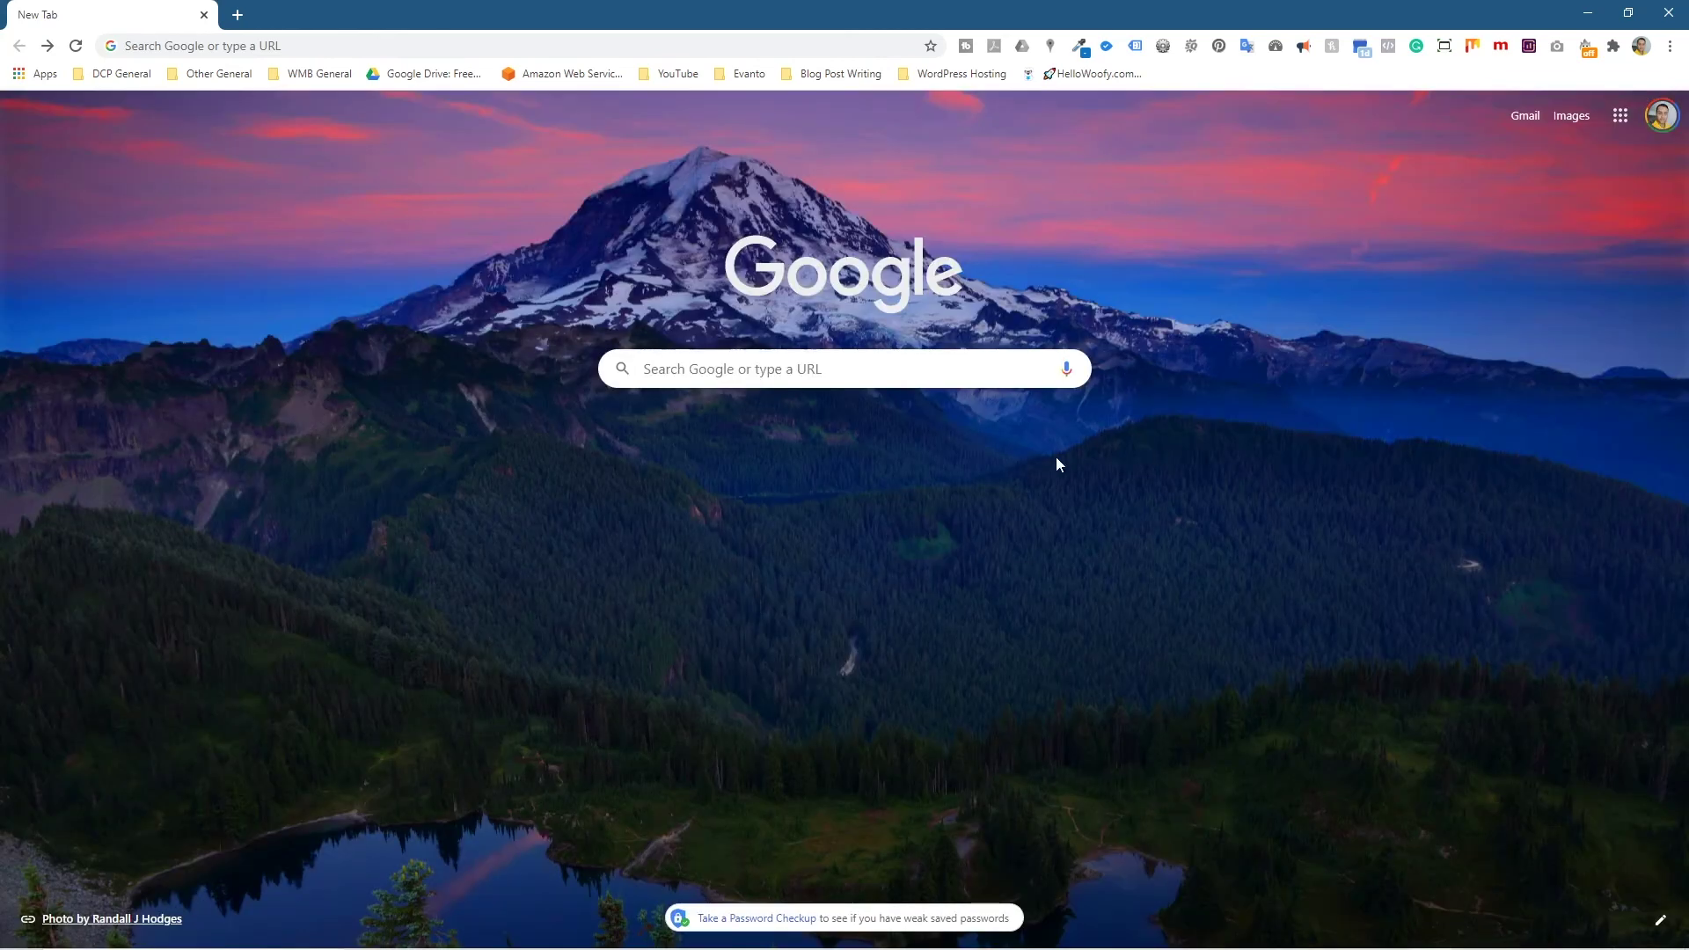